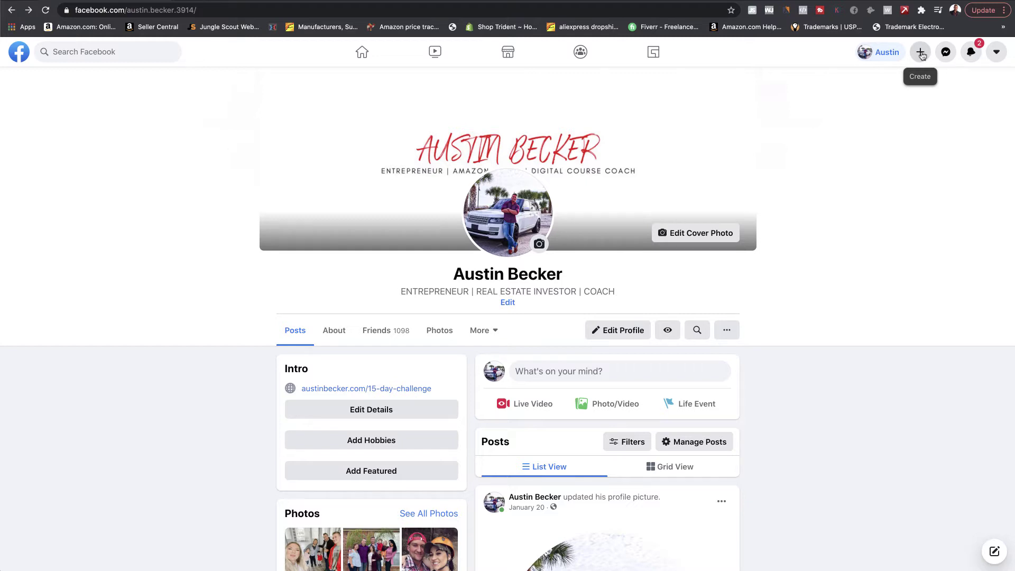
Step: Start creating a new Page and check its mobile preview, returning to the desktop preview
left_click(921, 55)
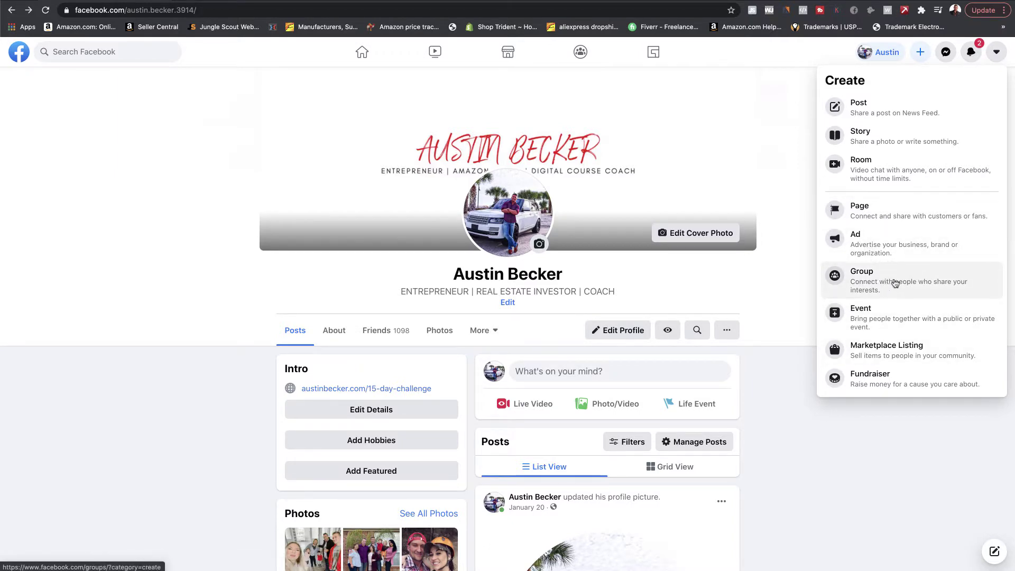
left_click(858, 212)
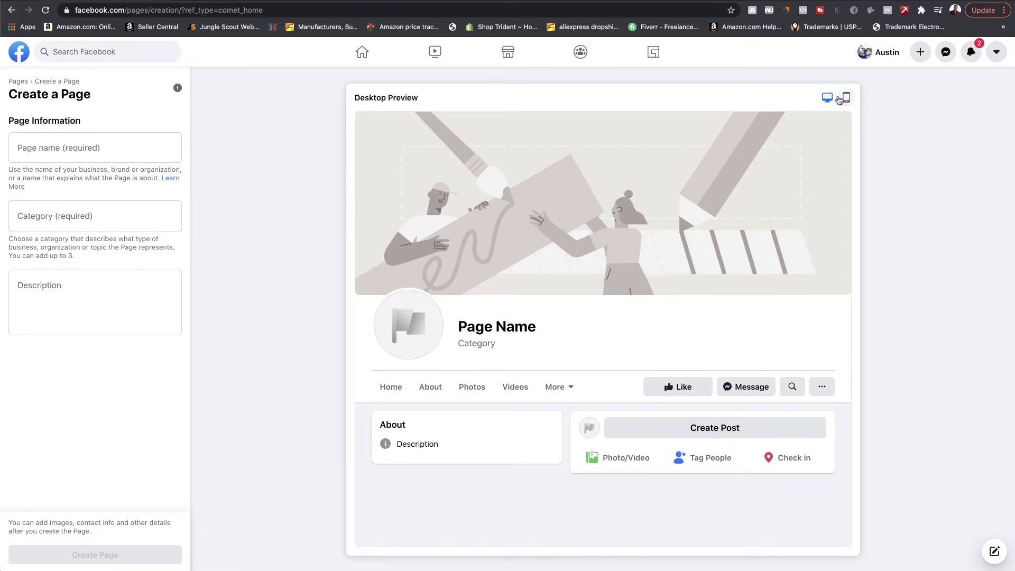
left_click(846, 98)
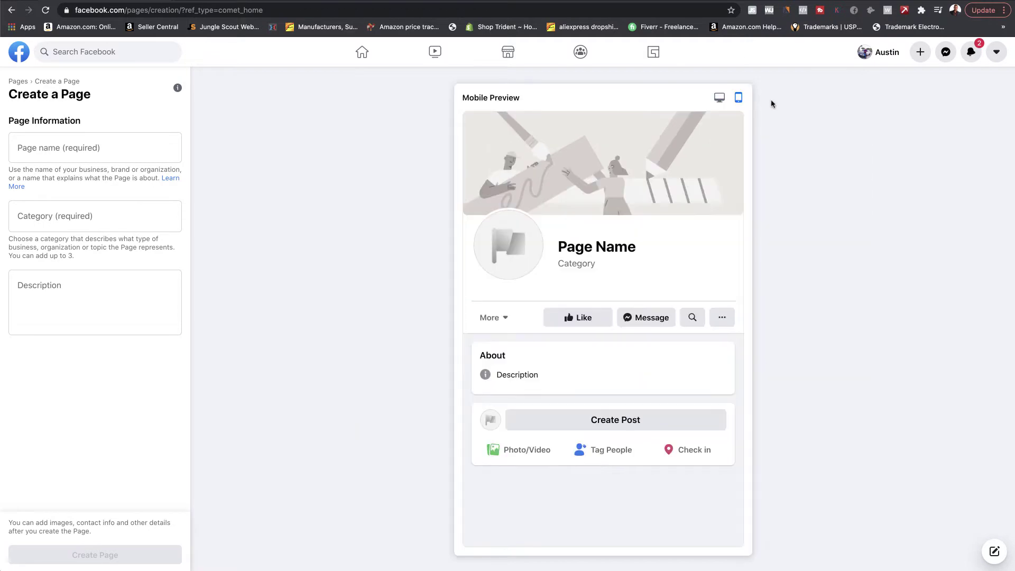
left_click(719, 99)
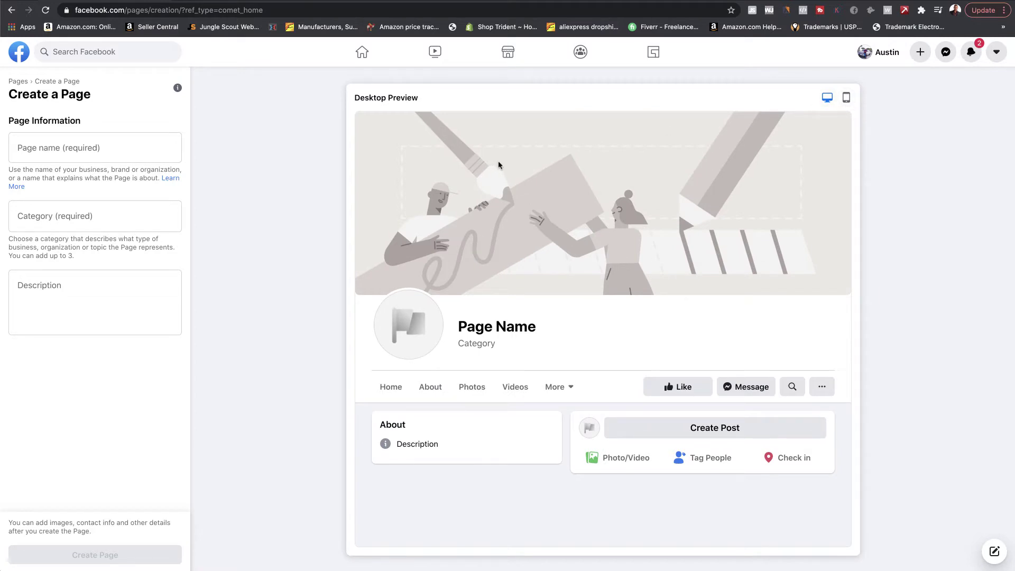
Step: Name the new Page "Sapphire Auto Detailing"
left_click(77, 146)
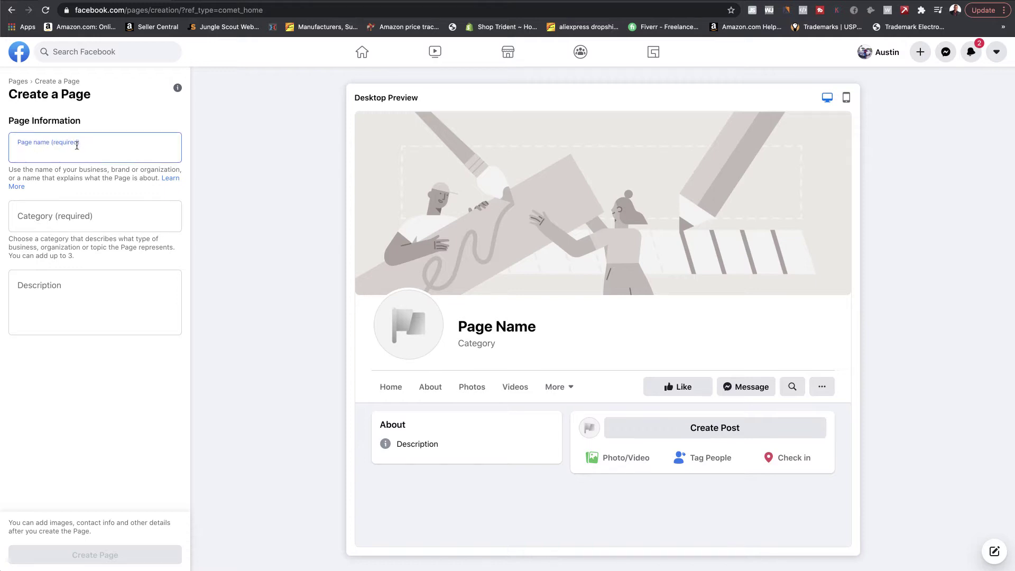
type("Sapp")
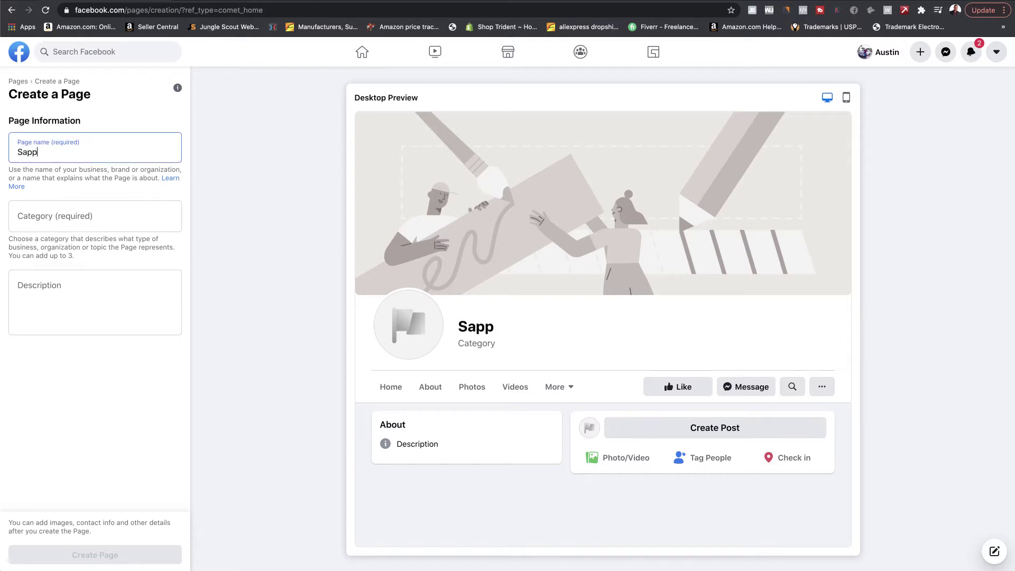
type("hire Auto Detailing")
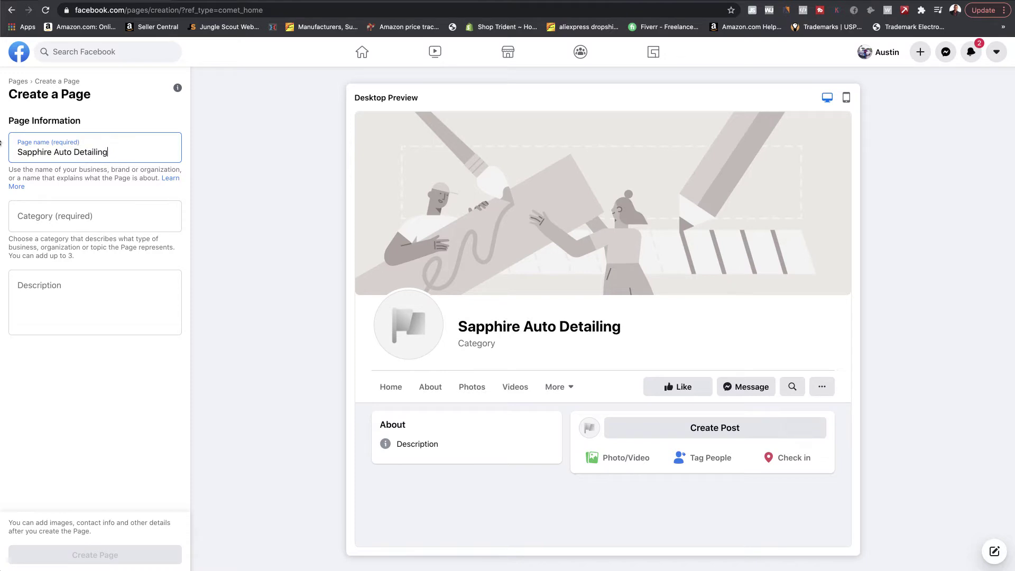
Step: Assign the Page the categories Auto Detailing Service and Car Wash
left_click(55, 216)
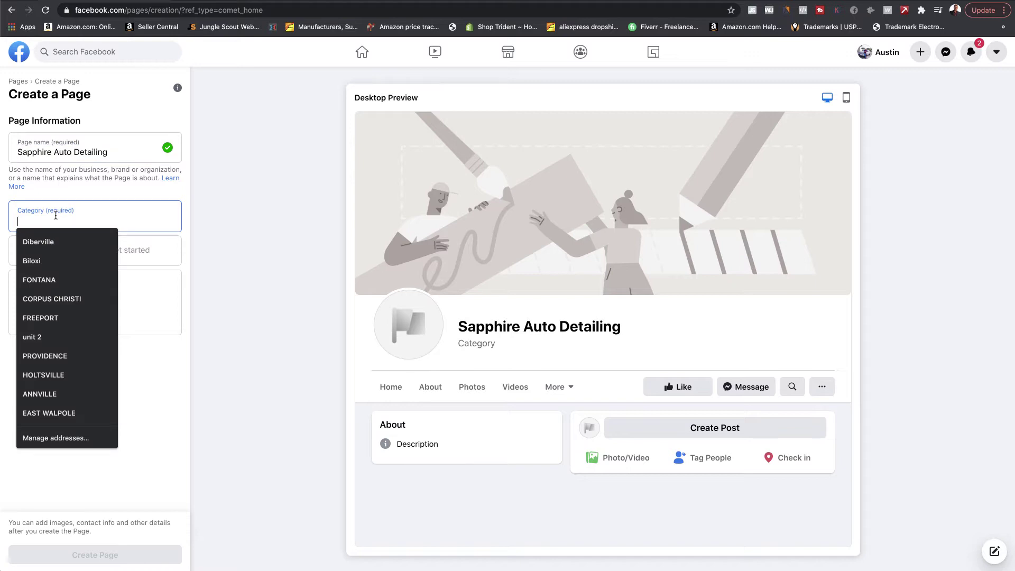
type("auto")
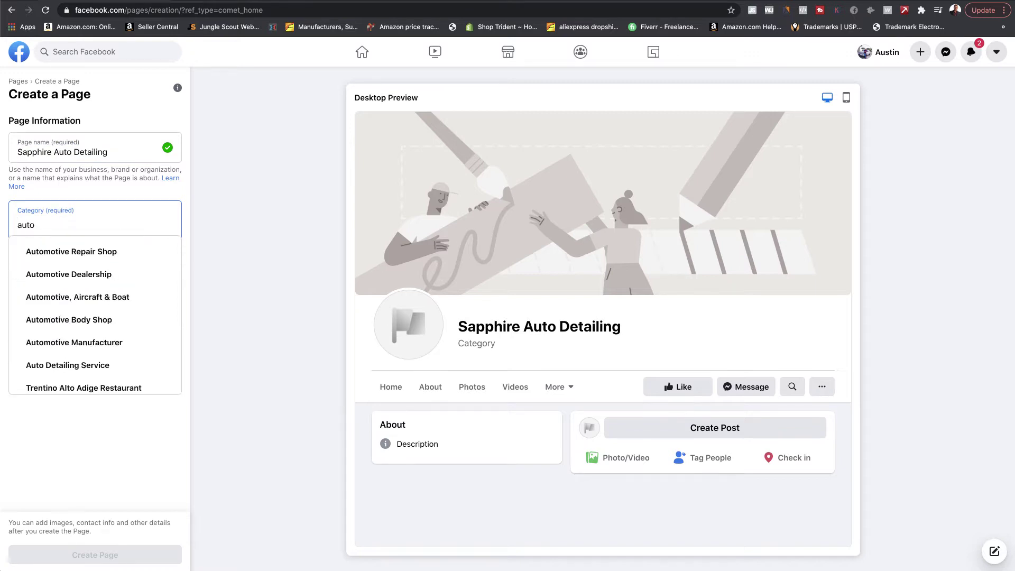
left_click(87, 369)
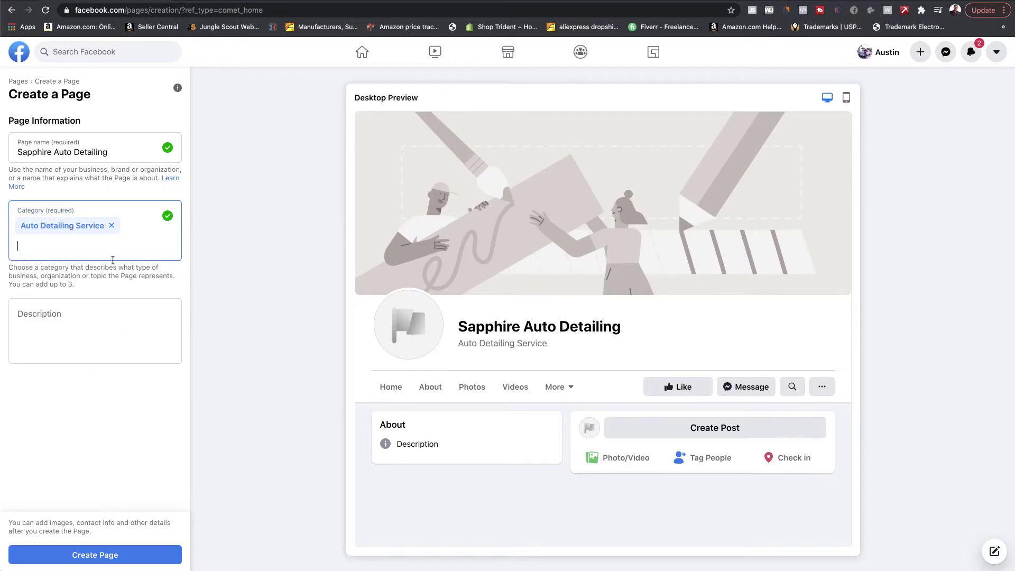
type("auto")
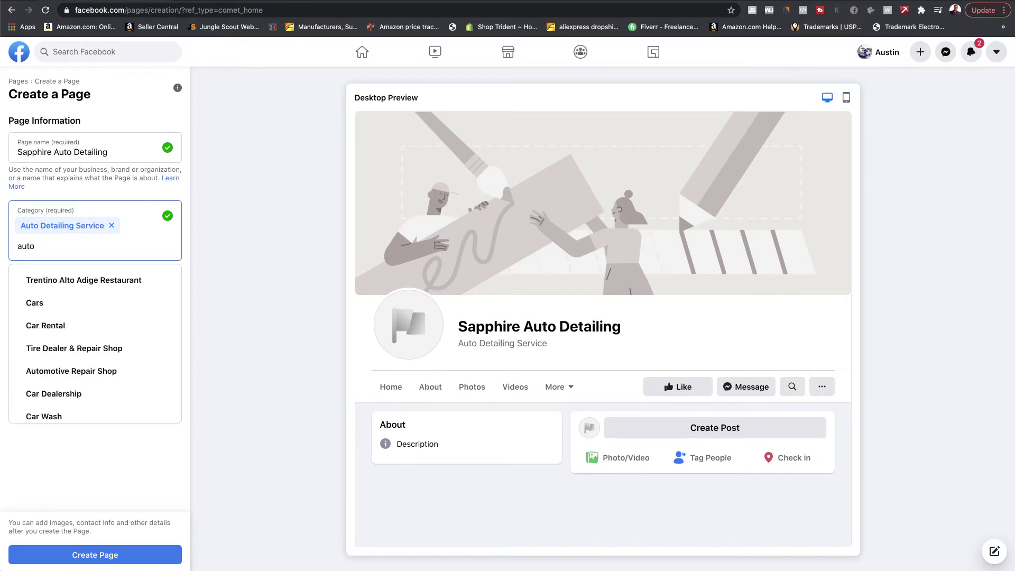
left_click(60, 418)
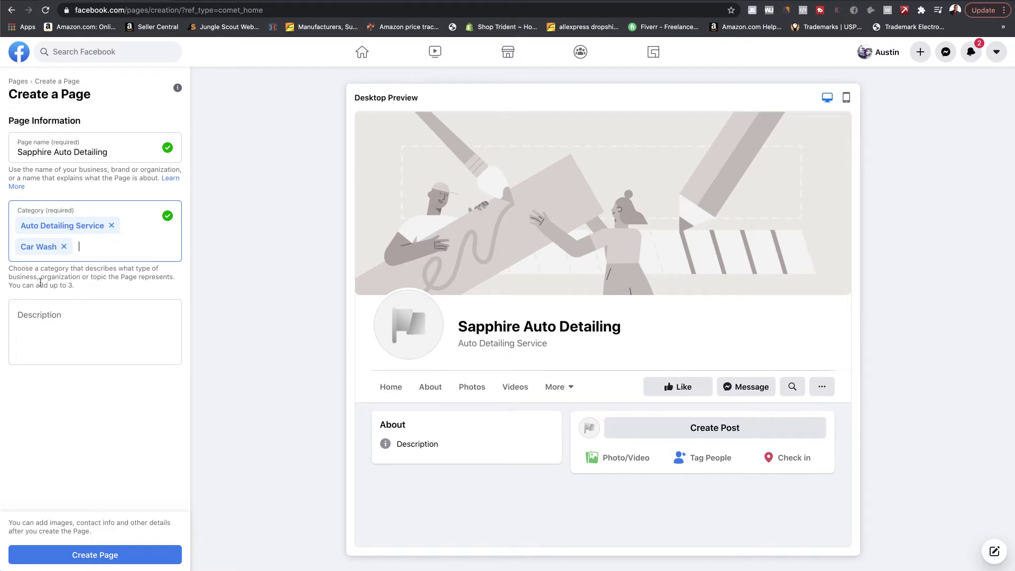
Step: Enter the description "We are a full service auto detailing company with over 20 years of experience." and create the Page
left_click(52, 324)
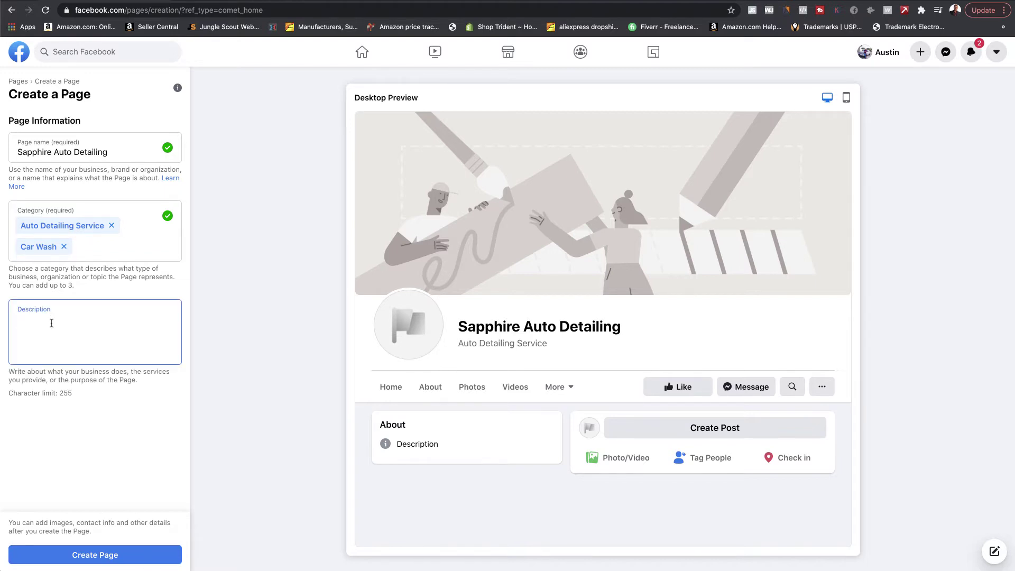
left_click_drag(74, 394, 58, 392)
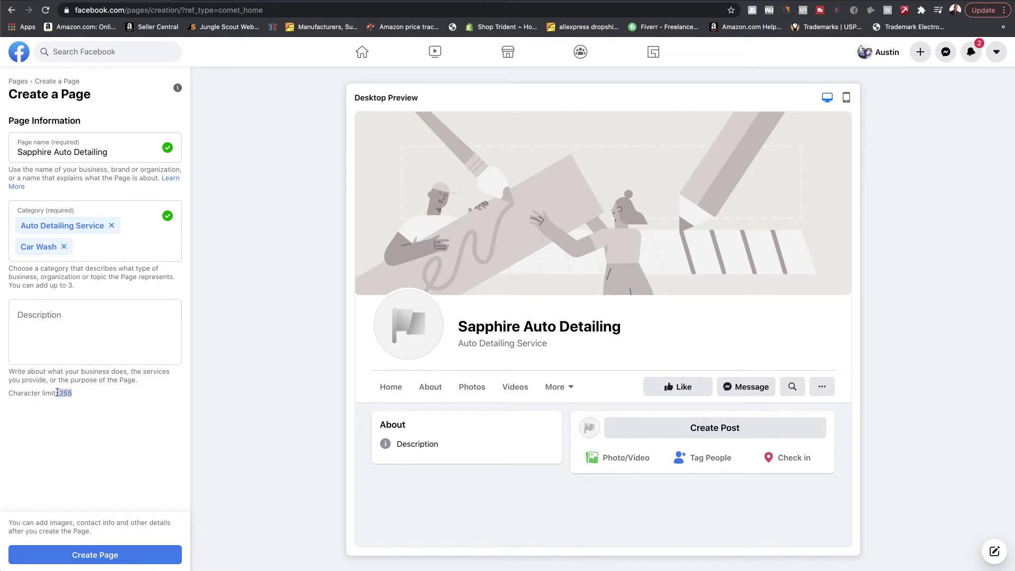
left_click(40, 316)
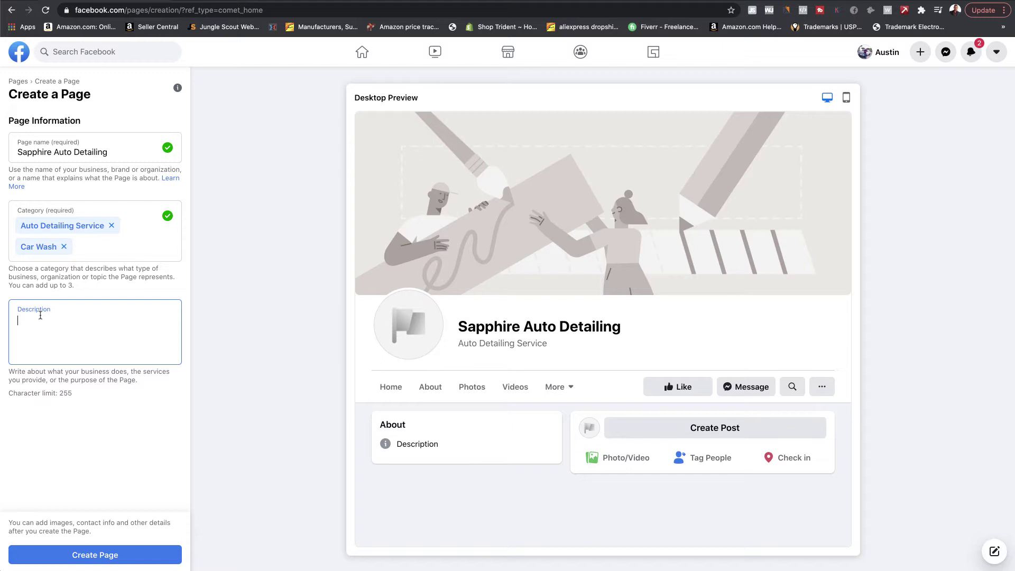
type("We are a full service auto ")
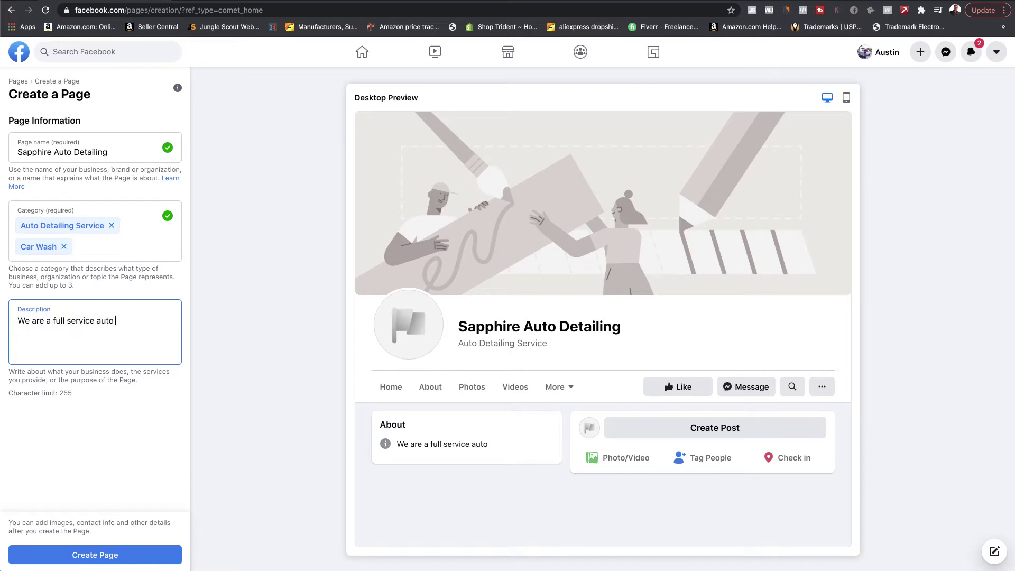
type("detailing comp")
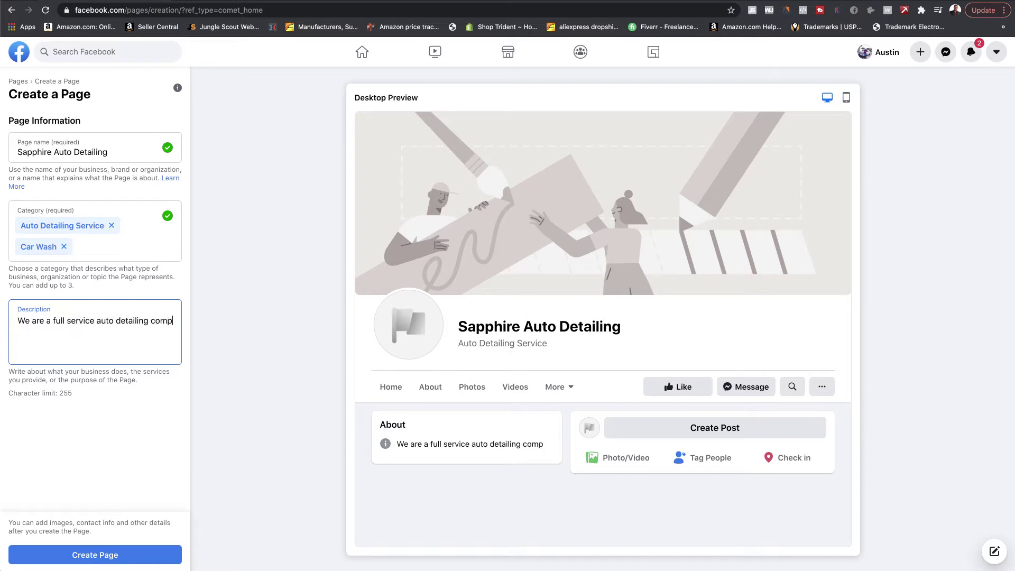
type("any with over ")
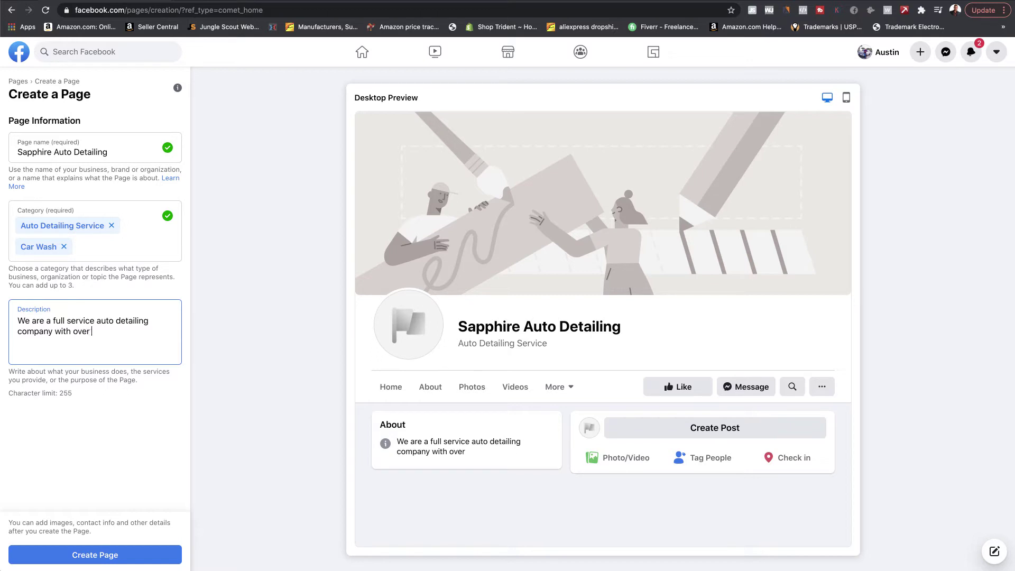
type("20 years of experiece")
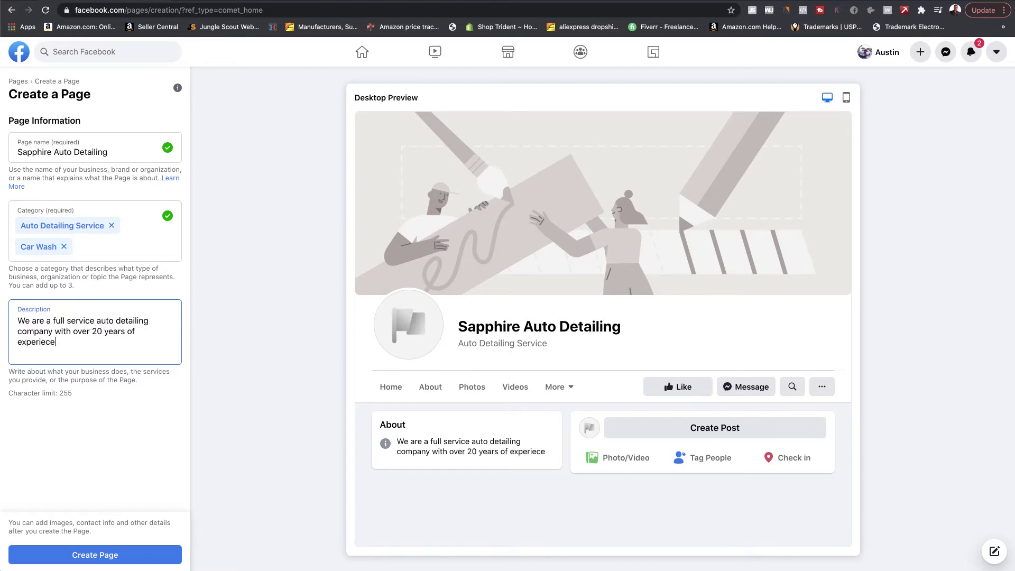
key("BackSpace")
key("BackSpace")
type("ce.")
left_click(103, 555)
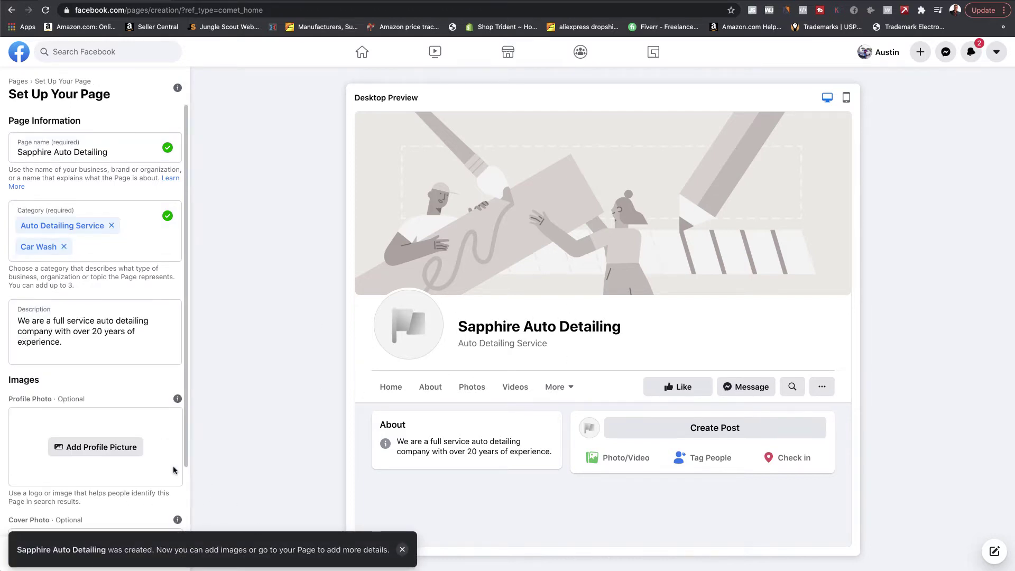
scroll(44, 351, "down", 3)
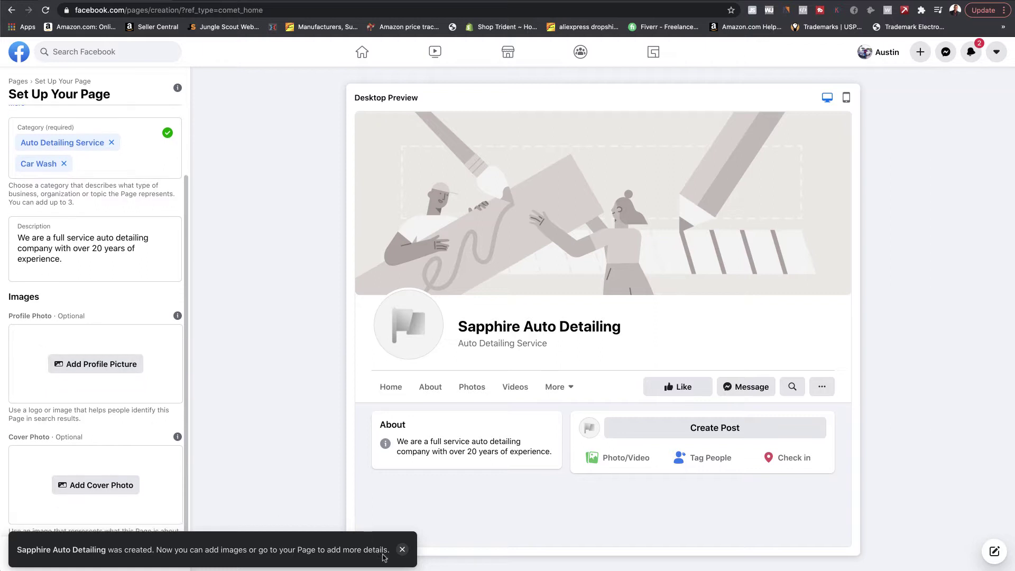
left_click(402, 549)
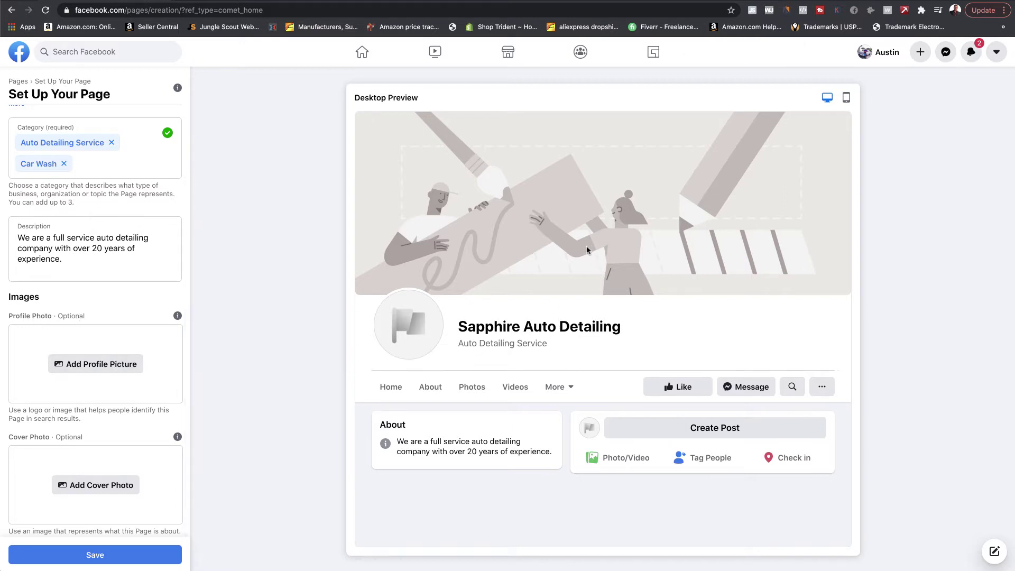
left_click_drag(266, 22, 88, 365)
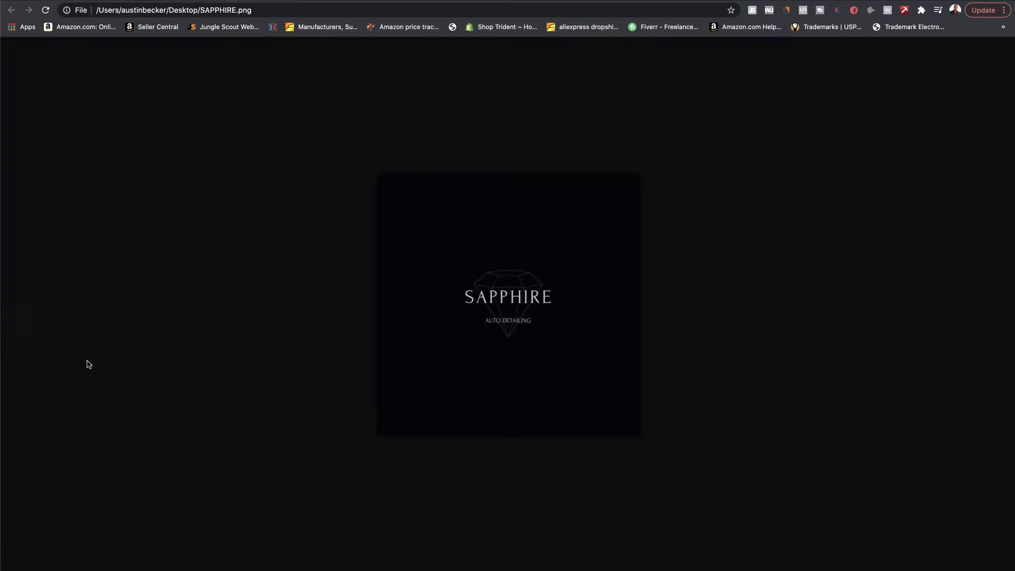
left_click(11, 10)
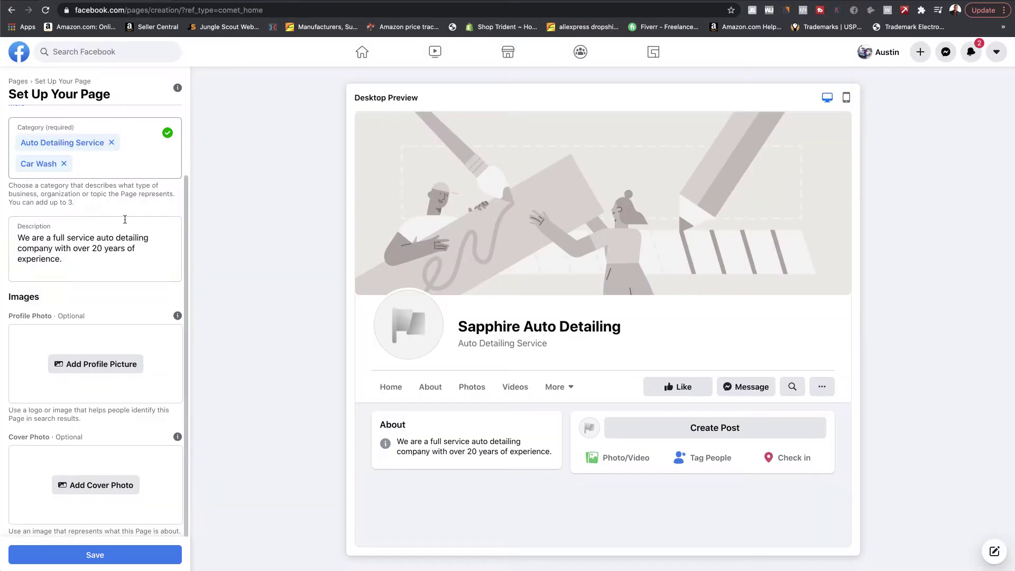
left_click(92, 375)
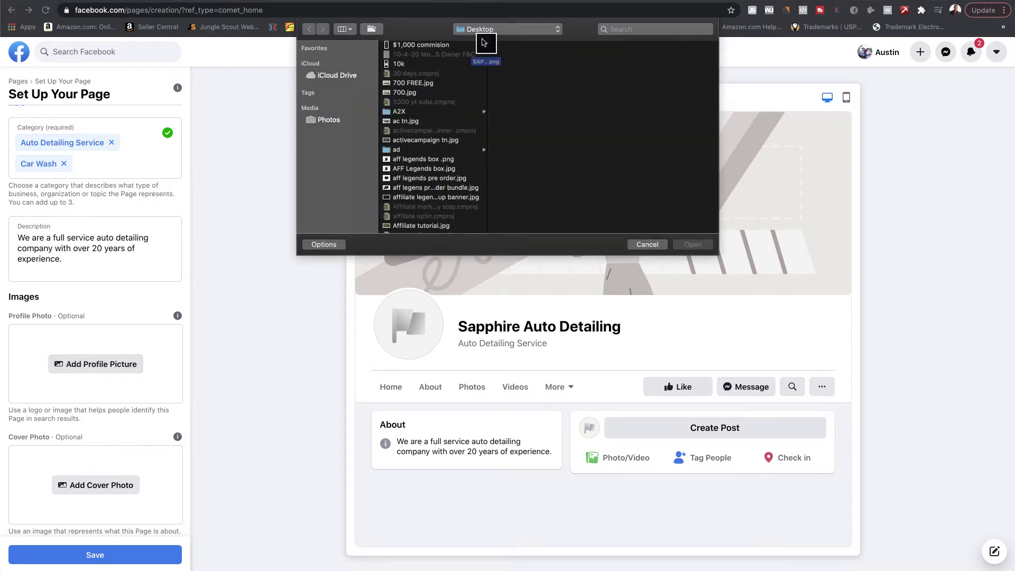
type("sapphire")
left_click(689, 245)
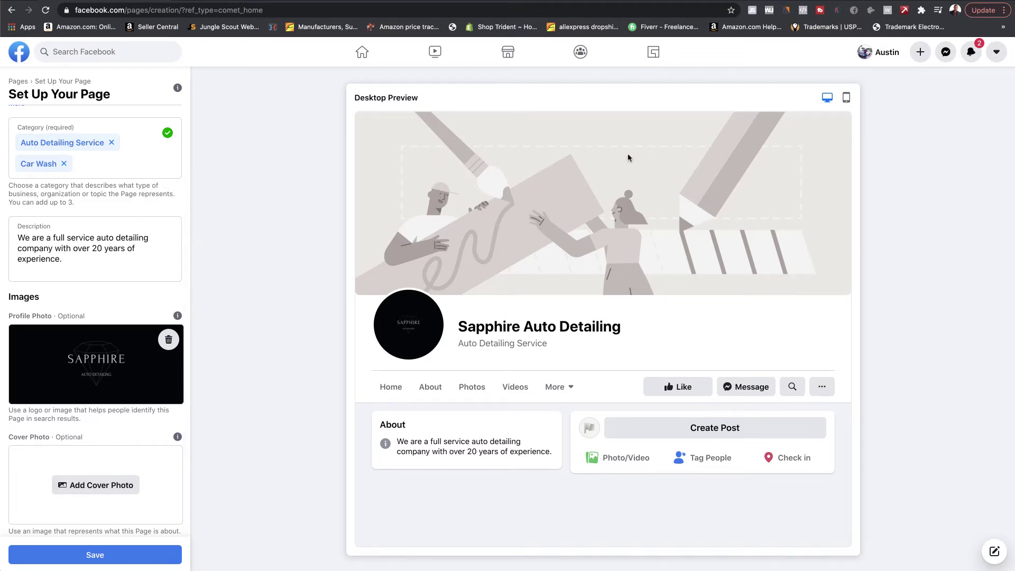
Step: Upload mclaren-600lt-ogi.jpg from the Desktop folder as the Page's cover photo and save the Page setup
left_click(97, 478)
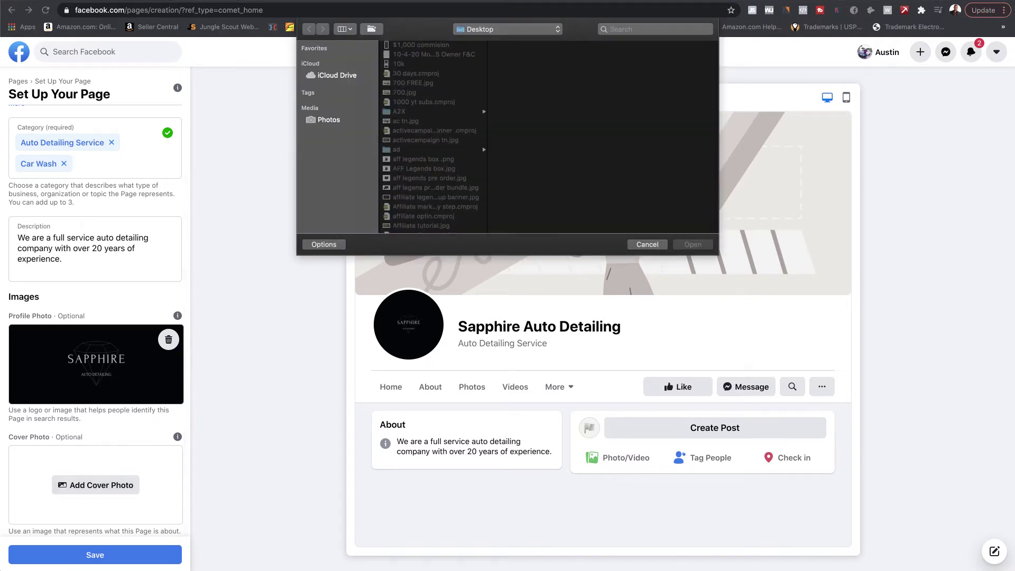
type("mc")
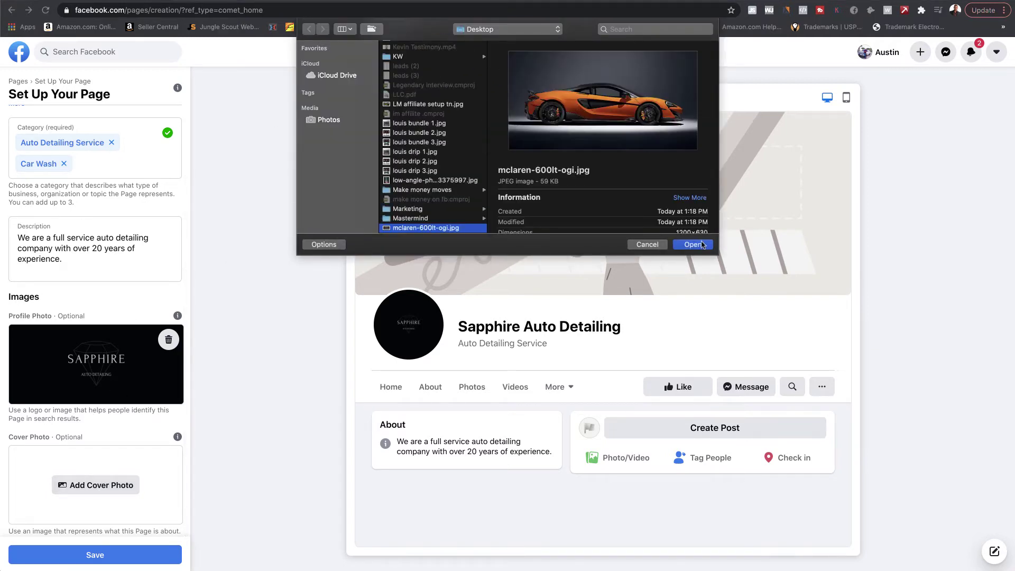
left_click(693, 244)
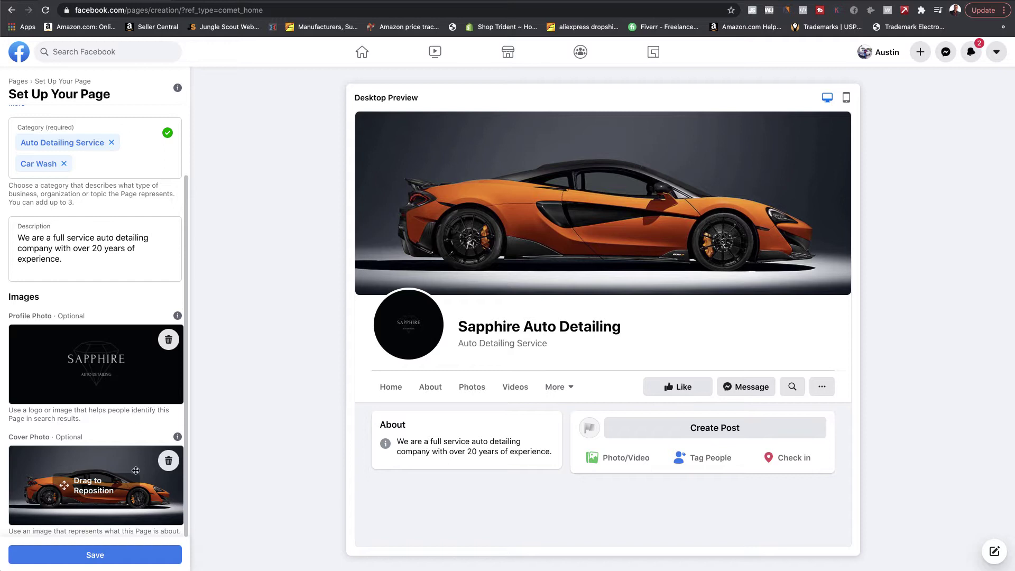
mouse_move(140, 457)
left_mouse_down()
mouse_move(139, 471)
mouse_move(139, 460)
left_mouse_up()
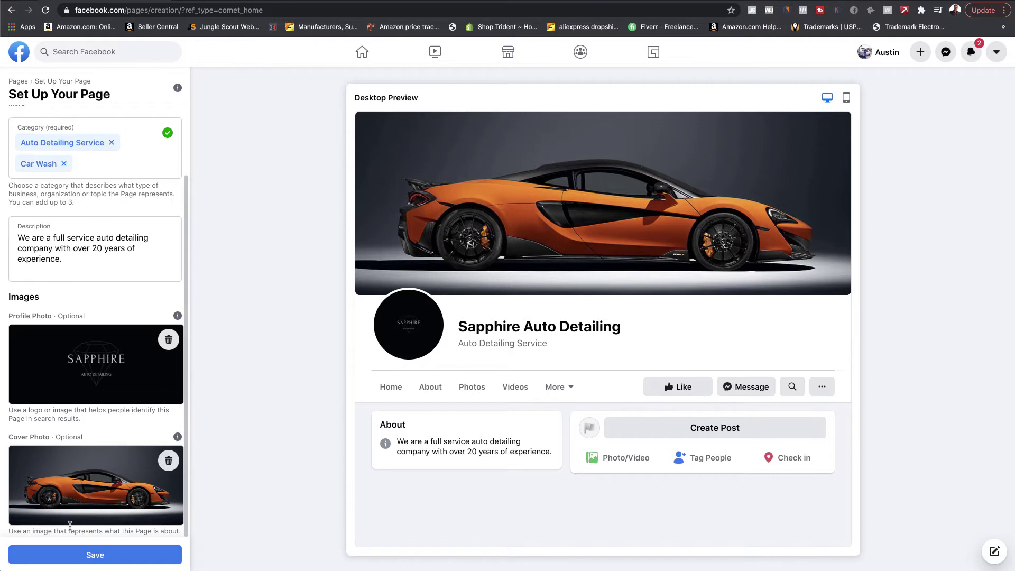
left_click(103, 560)
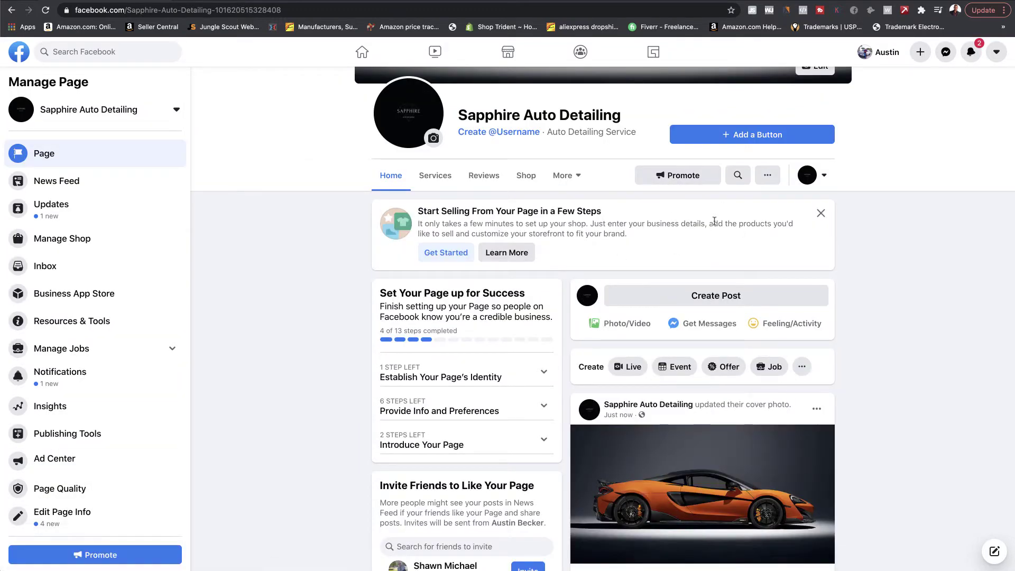
Step: Review the available Page button actions and add a Send Message button to the Page
scroll(713, 221, "up", 3)
scroll(712, 226, "up", 2)
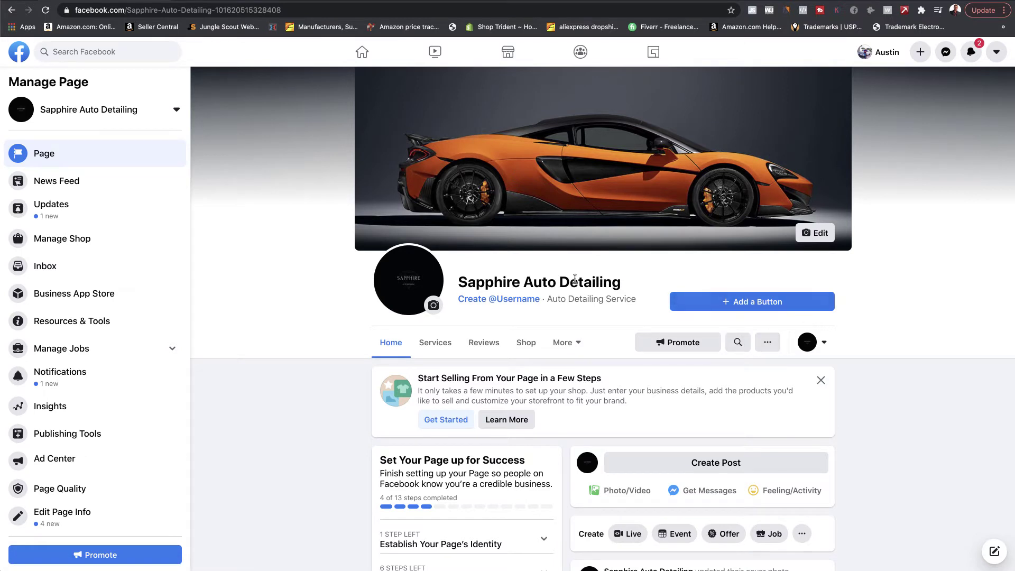
left_click(748, 305)
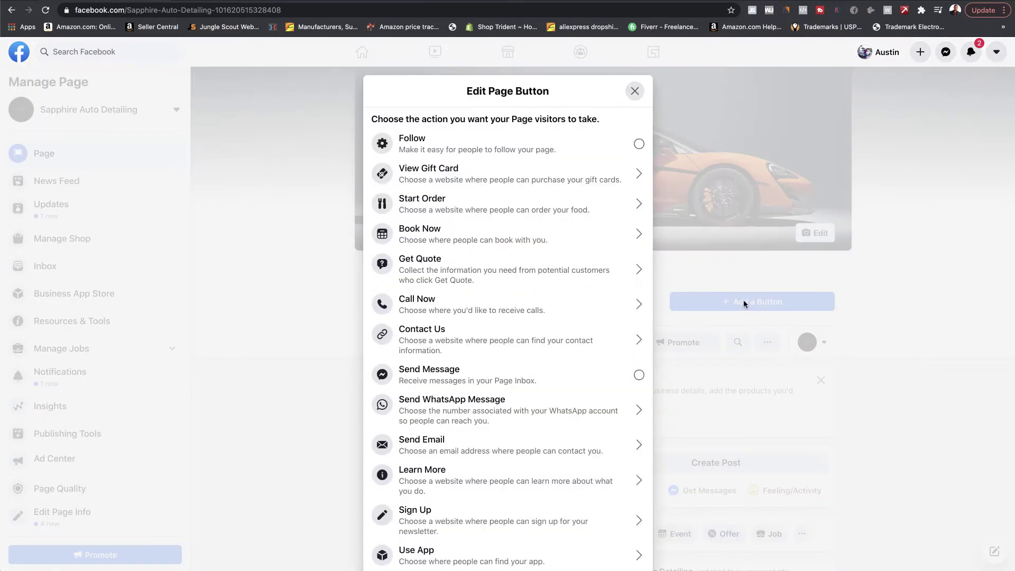
scroll(496, 145, "down", 1)
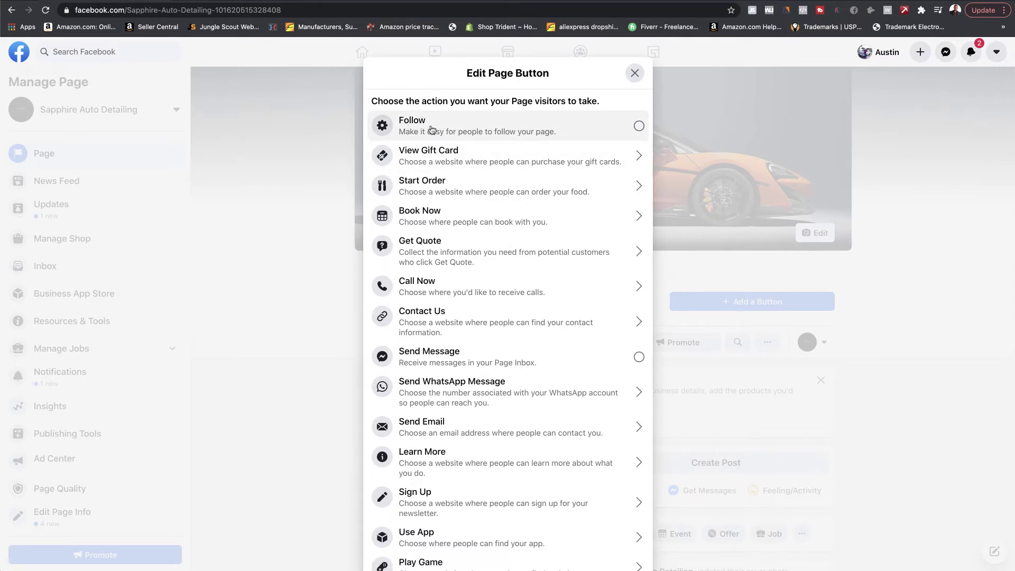
scroll(454, 236, "down", 2)
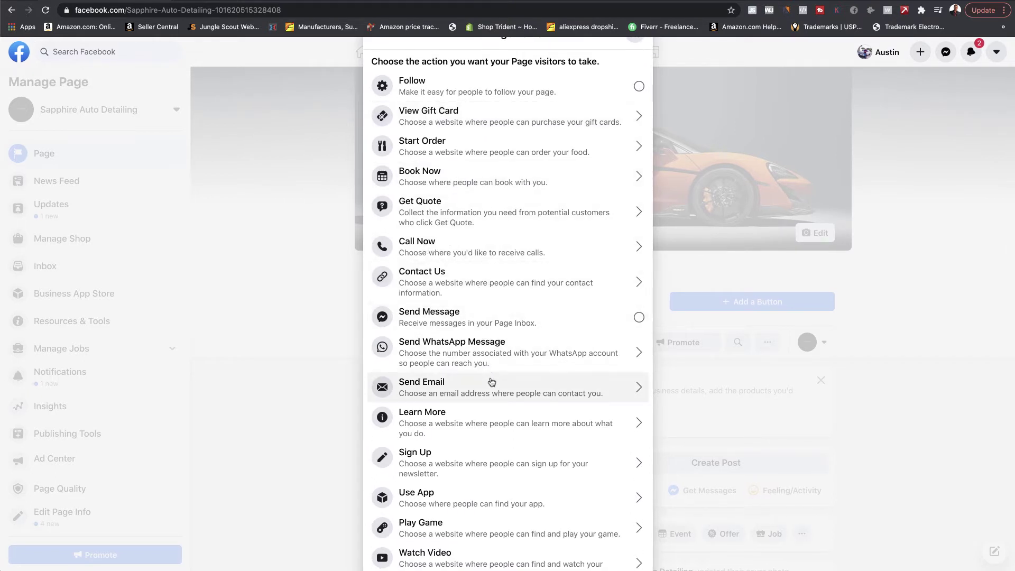
scroll(491, 381, "down", 2)
scroll(490, 380, "up", 3)
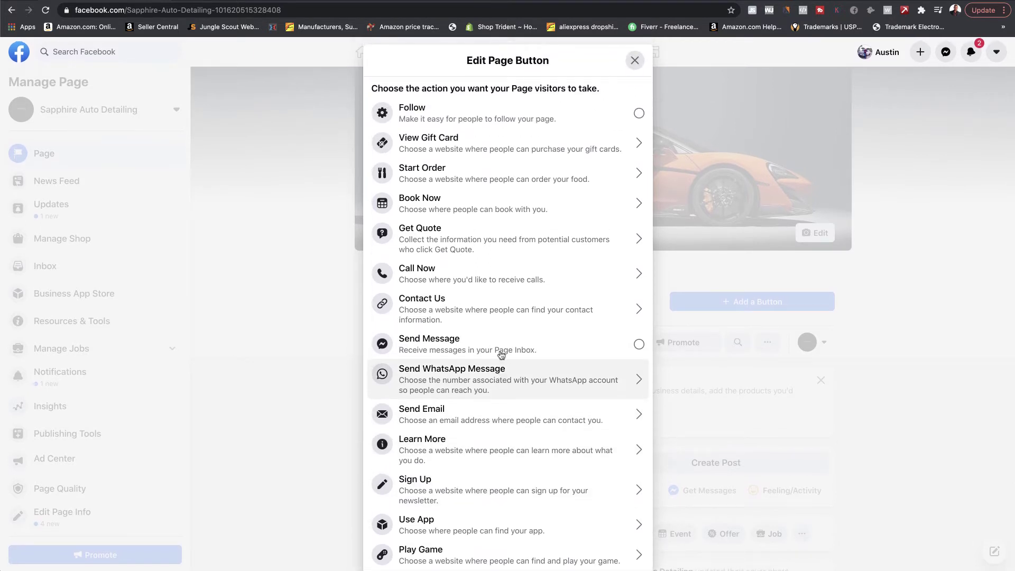
scroll(475, 338, "up", 1)
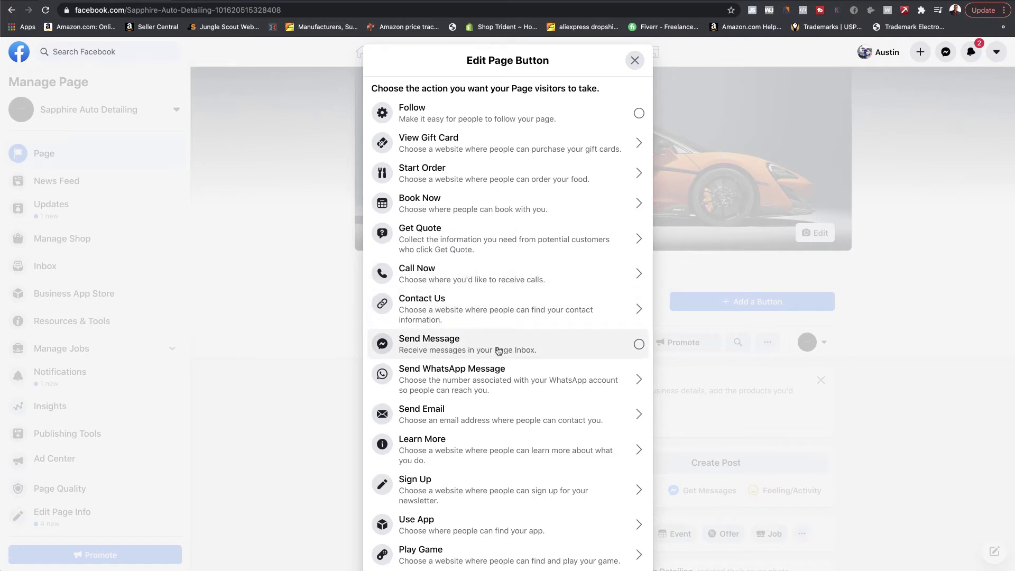
left_click(470, 346)
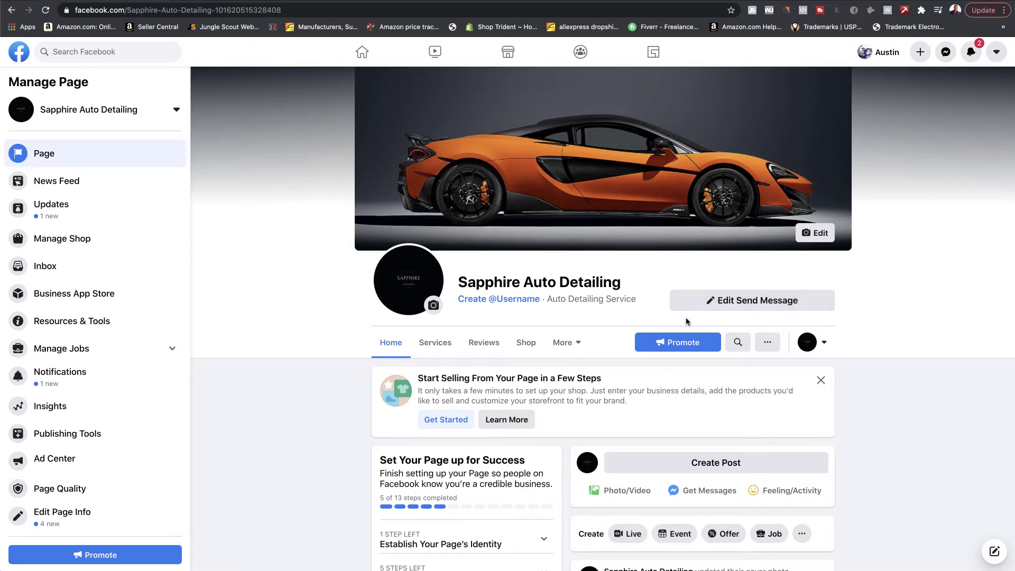
Step: Start creating a Page username and try sapphireautodetailing
scroll(512, 302, "down", 1)
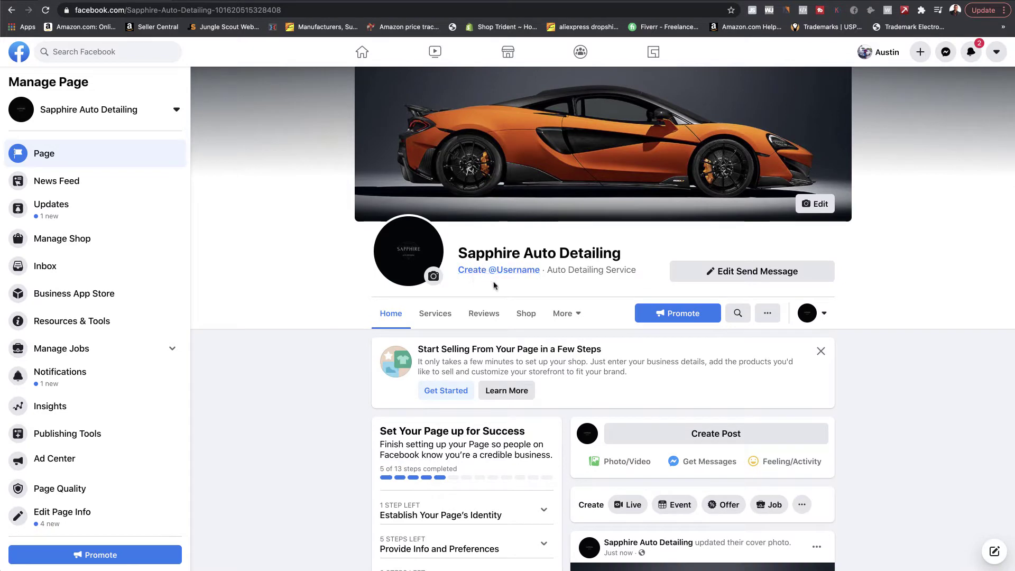
scroll(504, 275, "up", 1)
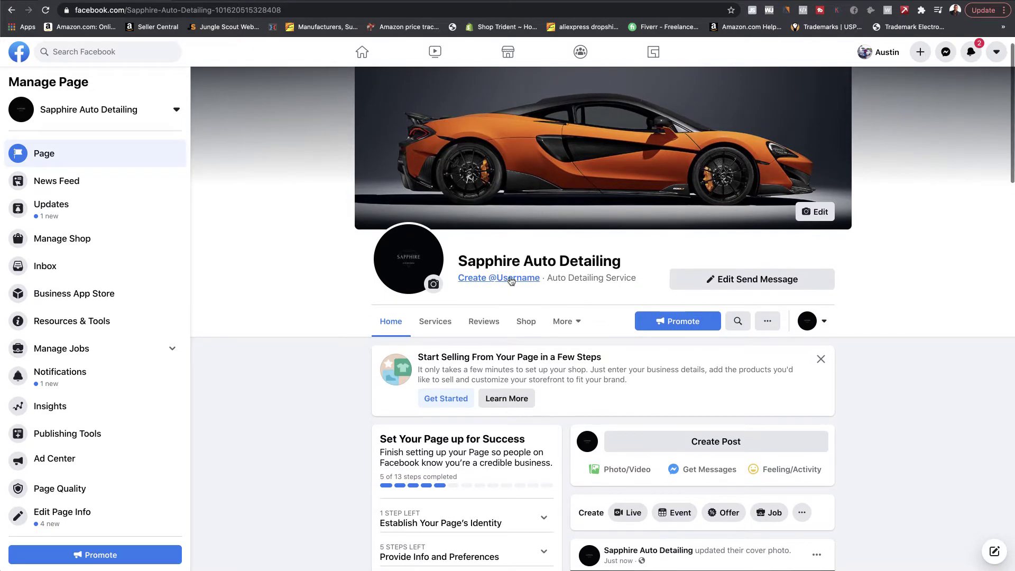
left_click(511, 283)
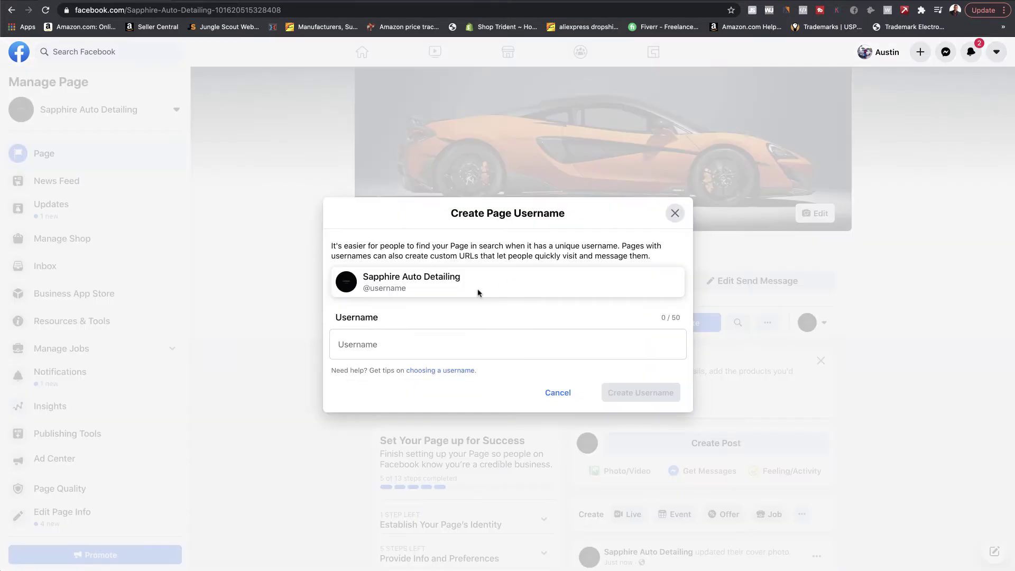
left_click(408, 353)
type("sapphireautodetailing")
left_click(548, 375)
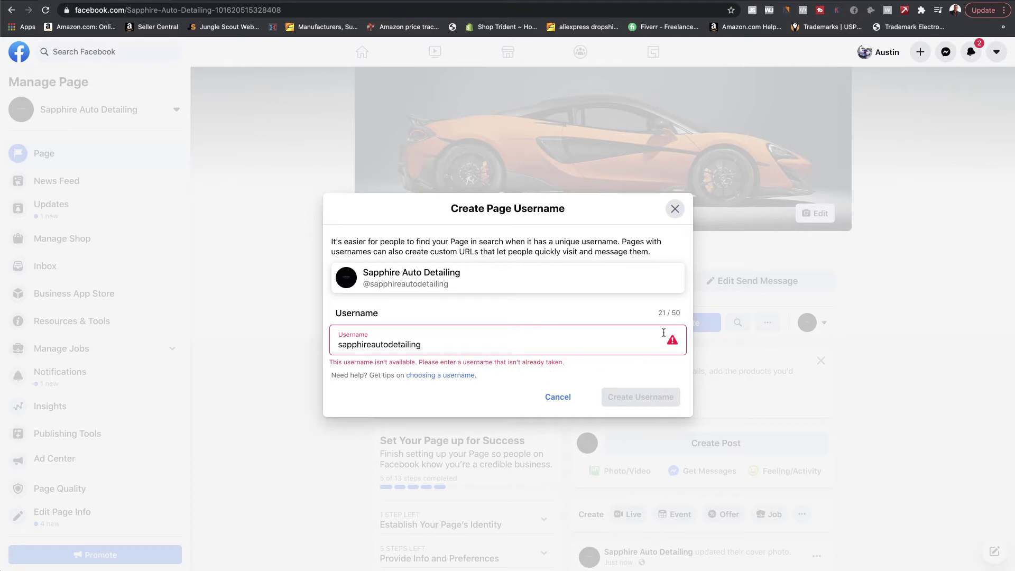
Step: Try sapphirecardetailing as the Page username by replacing "auto" with "car"
left_click(387, 343)
left_click_drag(378, 349, 338, 348)
left_click(376, 347)
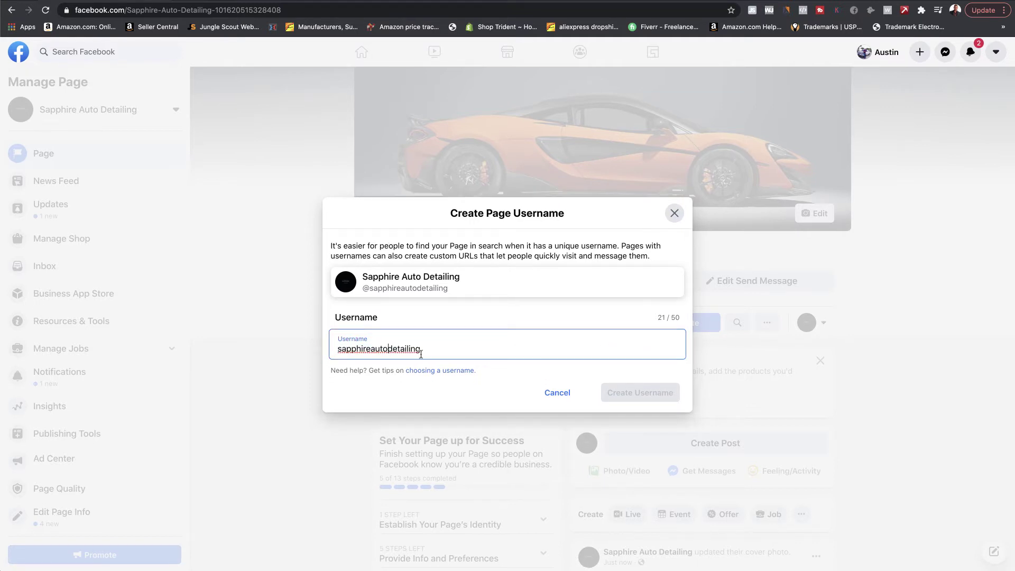
key("BackSpace")
key("BackSpace")
key("BackSpace")
key("BackSpace")
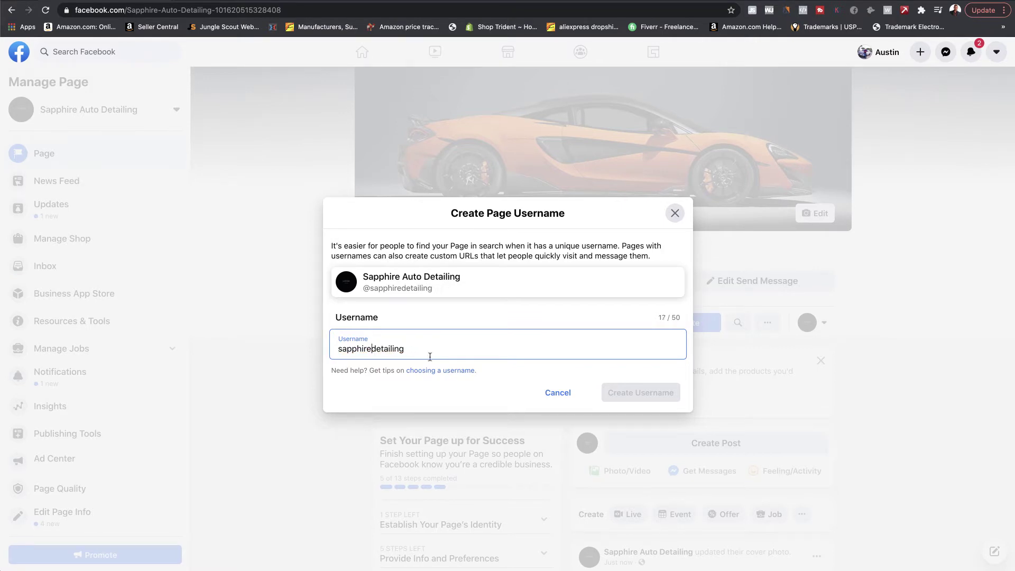
left_click(372, 347)
type("car")
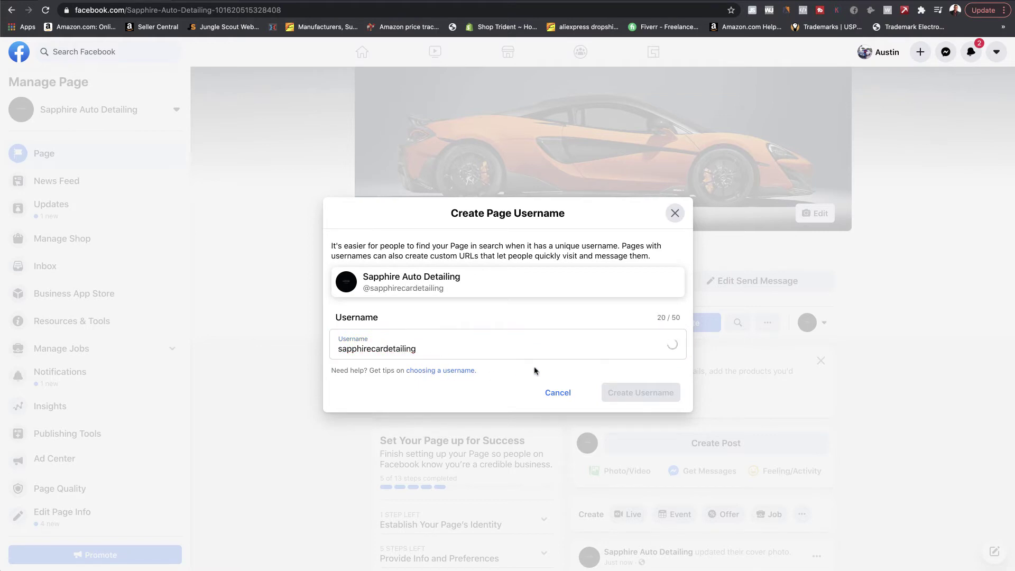
Step: Set the Page username to sapphireautodetailing101, create it and close the confirmation
left_click(380, 344)
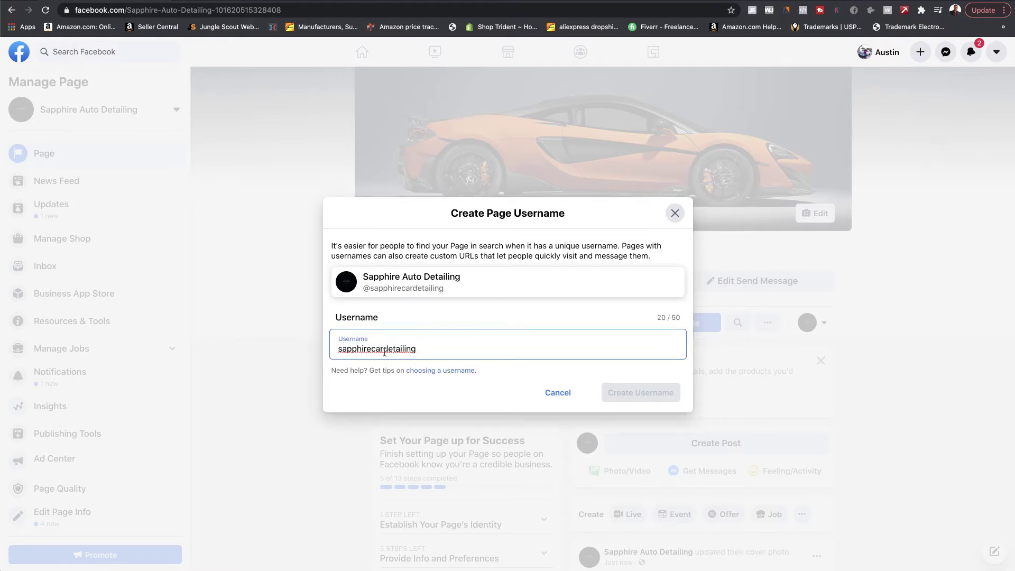
key("BackSpace")
key("BackSpace")
key("BackSpace")
type("auto")
type("101")
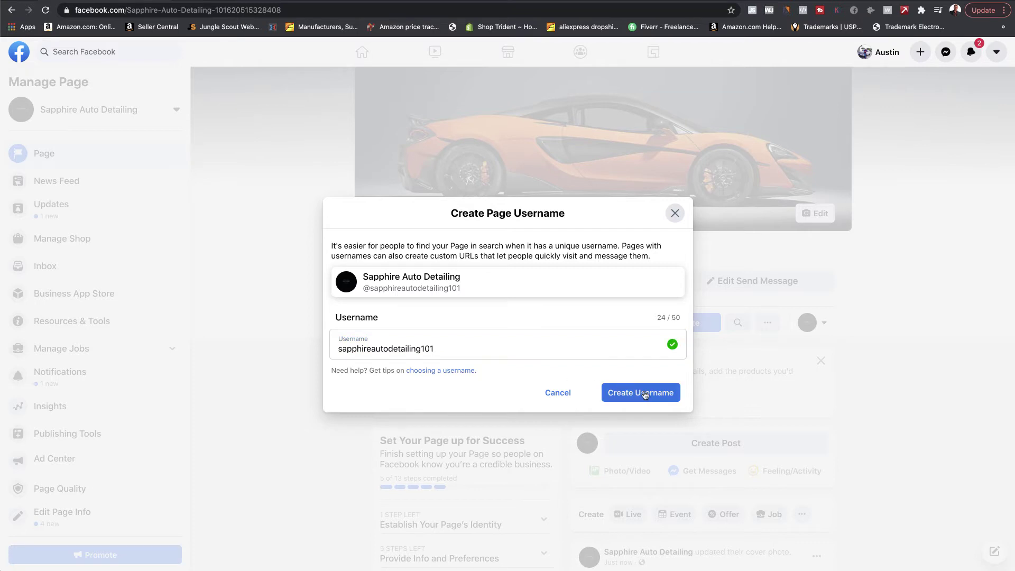
left_click(644, 394)
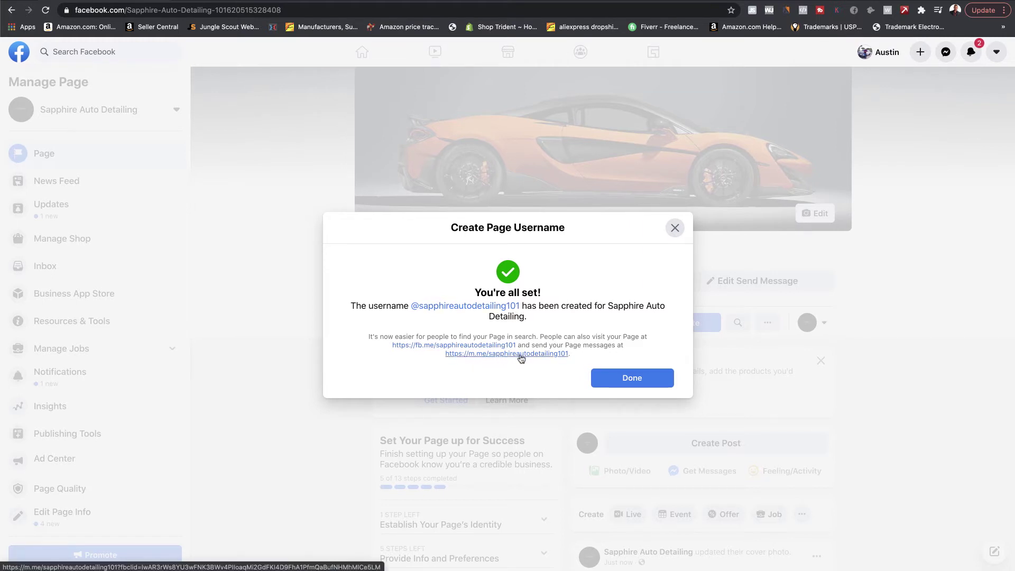
left_click(630, 378)
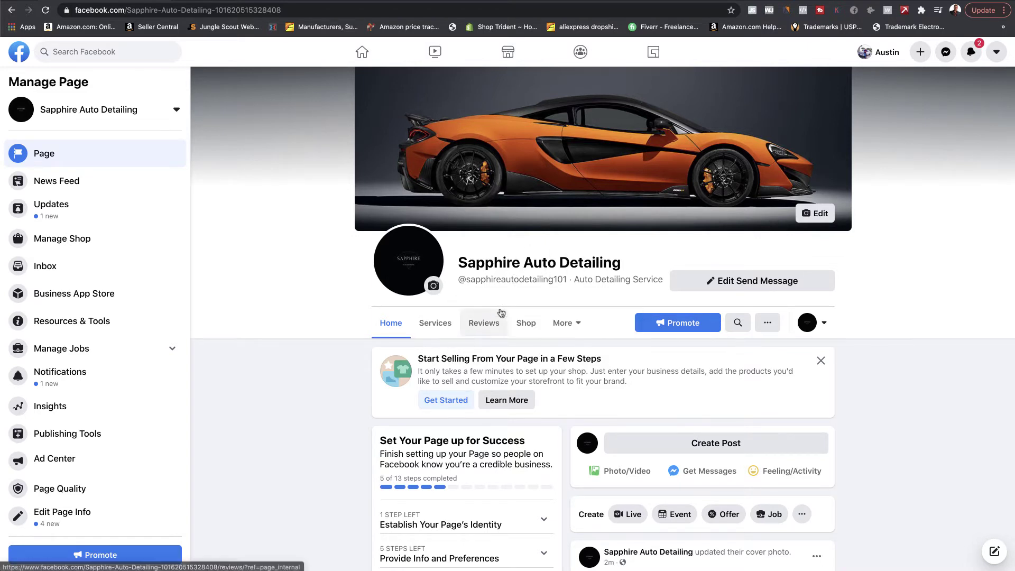
Step: Examine the Page's home sections, including setup steps, friend invites, ad options, business tools, Insights, About details, photos and Page transparency
scroll(352, 269, "down", 4)
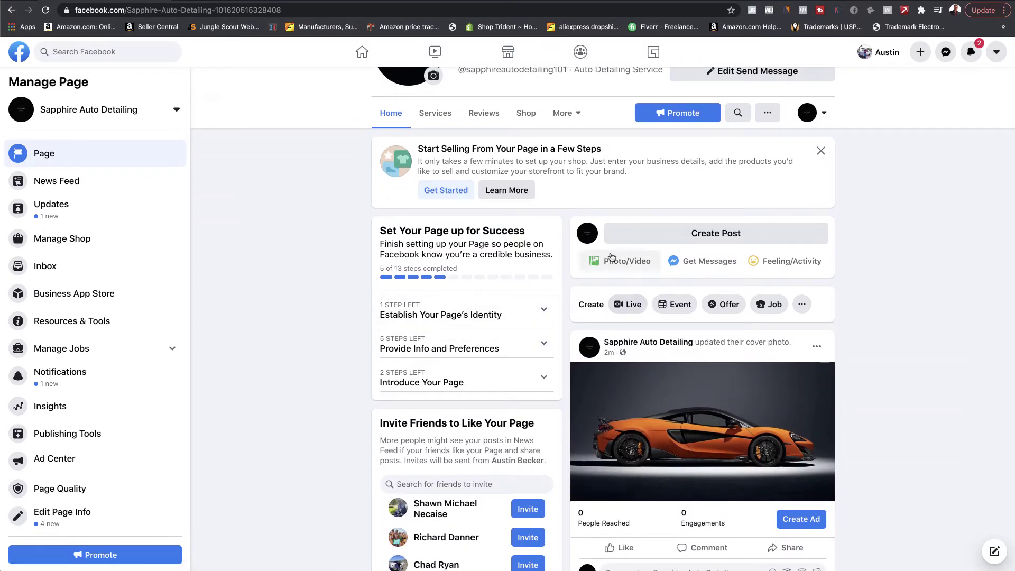
scroll(464, 244, "down", 2)
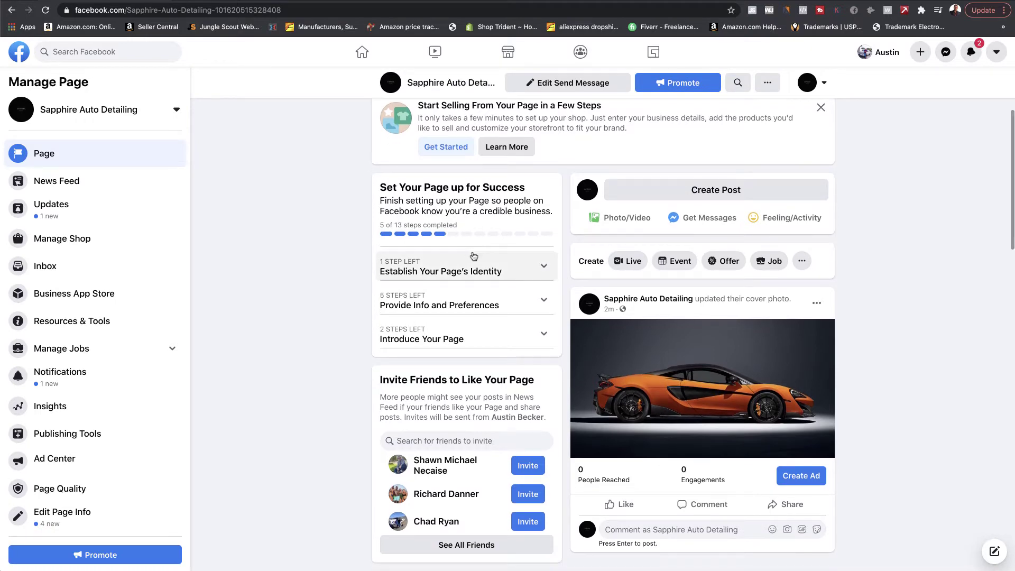
scroll(470, 255, "down", 7)
scroll(477, 256, "down", 3)
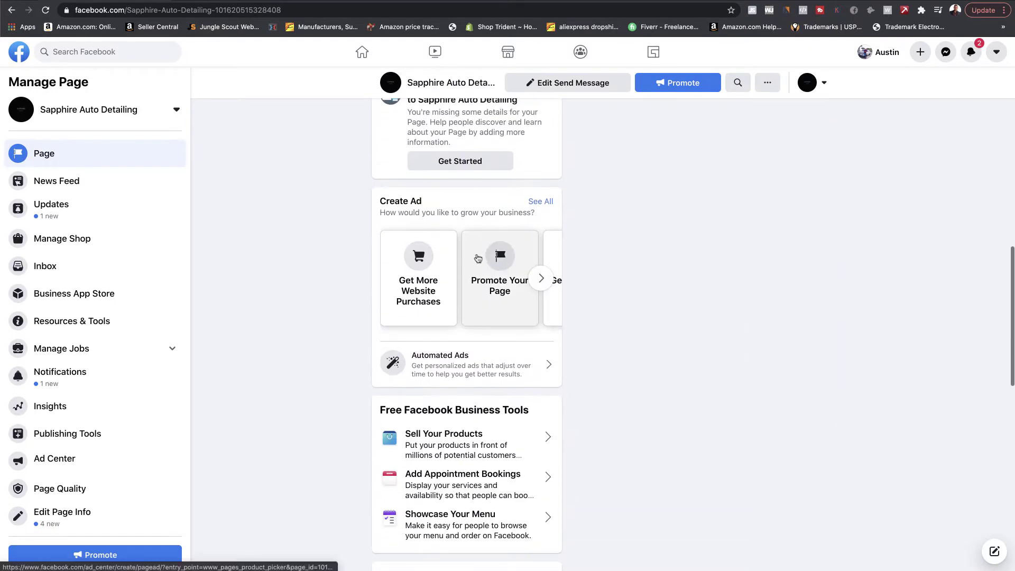
scroll(465, 238, "up", 3)
scroll(439, 201, "down", 1)
scroll(465, 228, "down", 5)
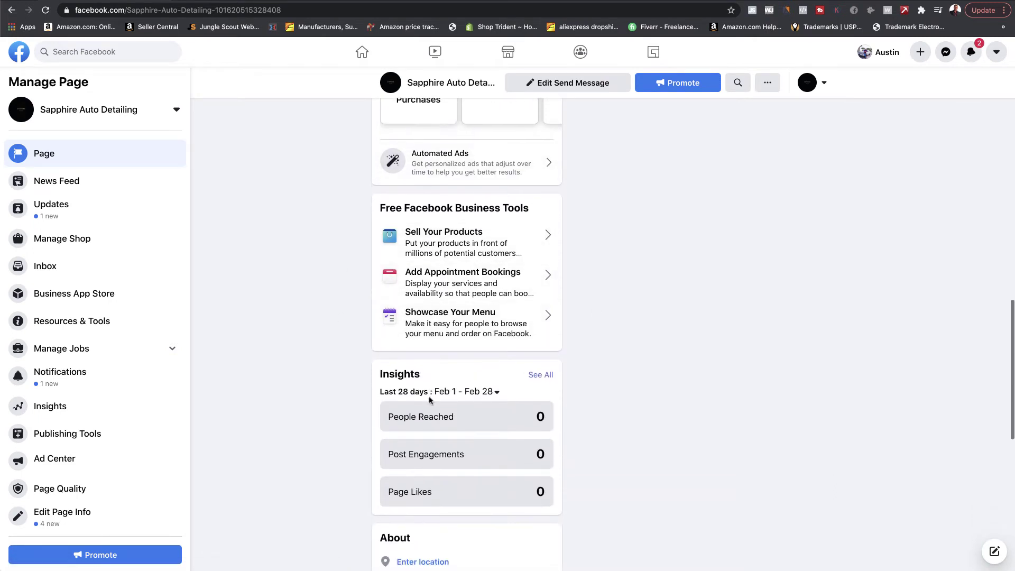
scroll(491, 387, "down", 4)
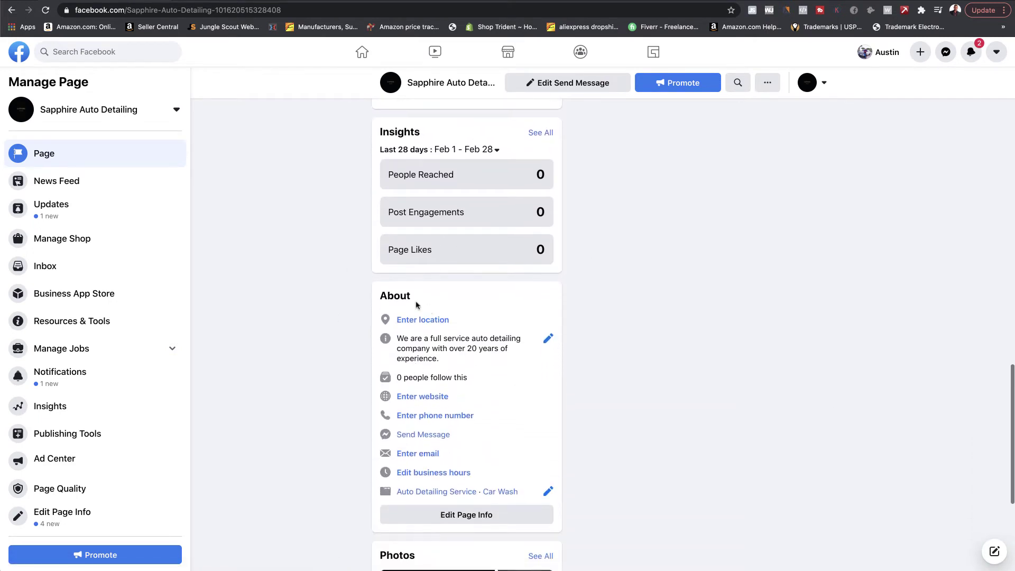
scroll(421, 297, "down", 1)
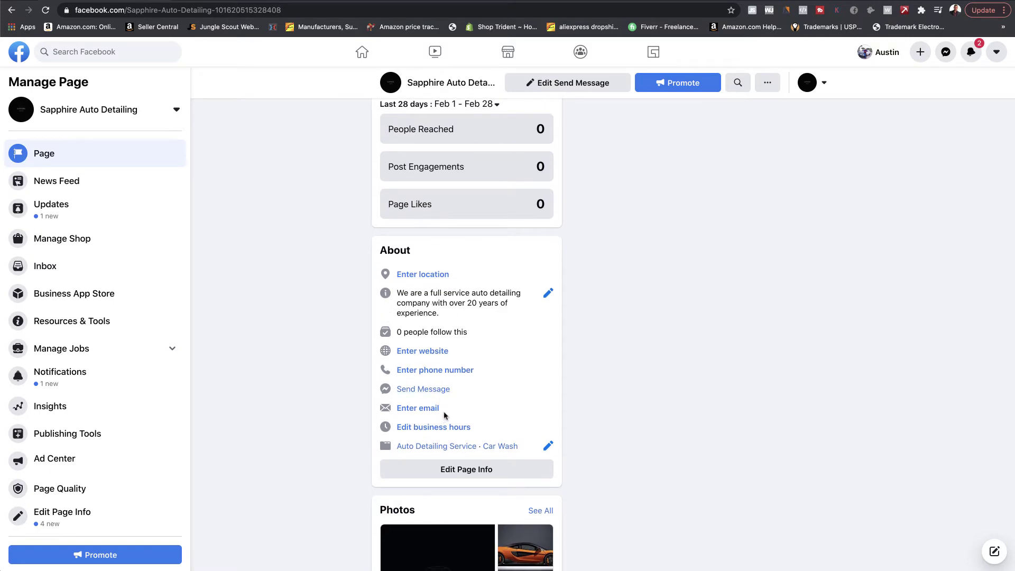
scroll(443, 415, "down", 4)
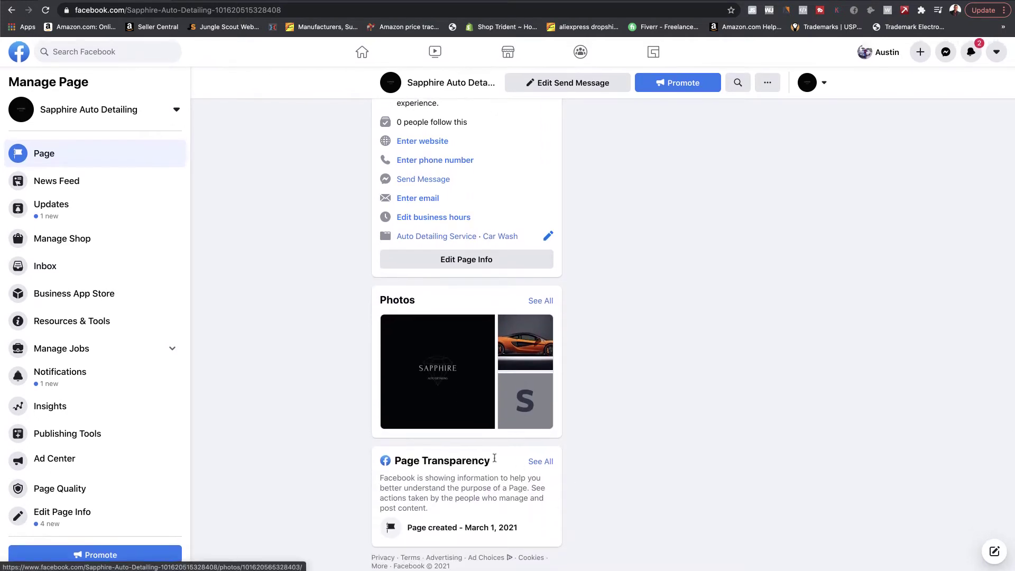
scroll(566, 387, "up", 15)
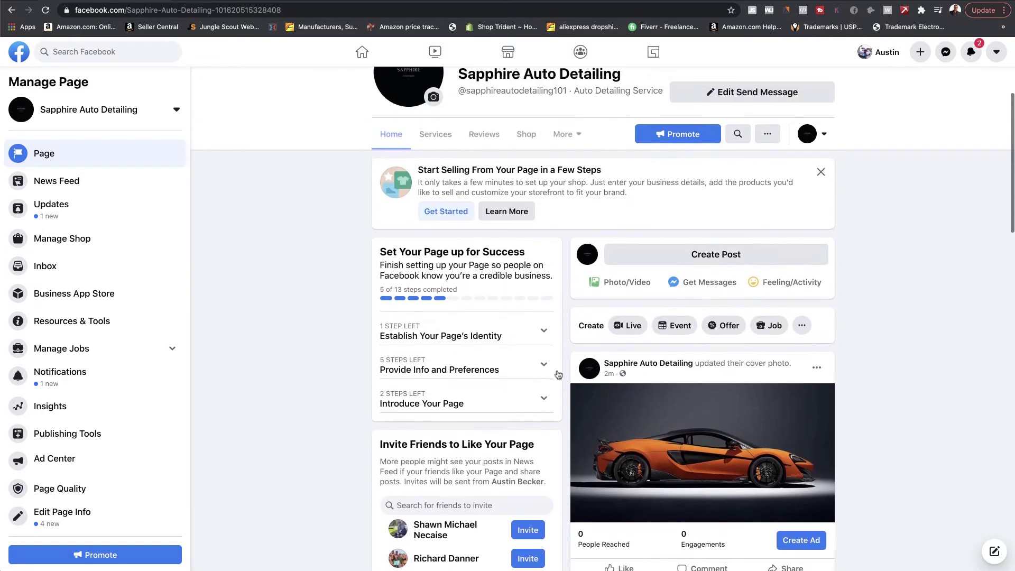
scroll(558, 374, "up", 4)
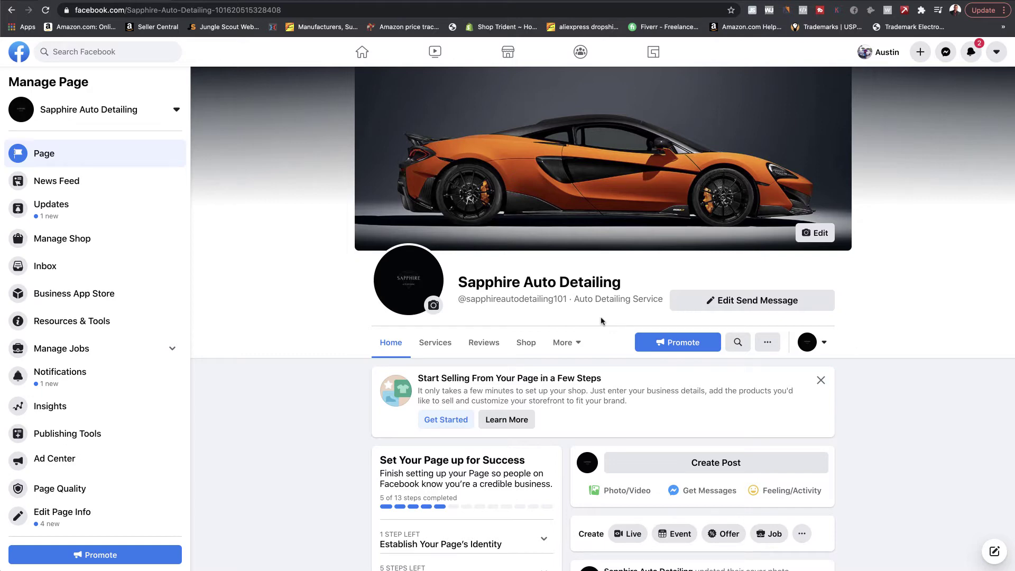
scroll(606, 320, "down", 10)
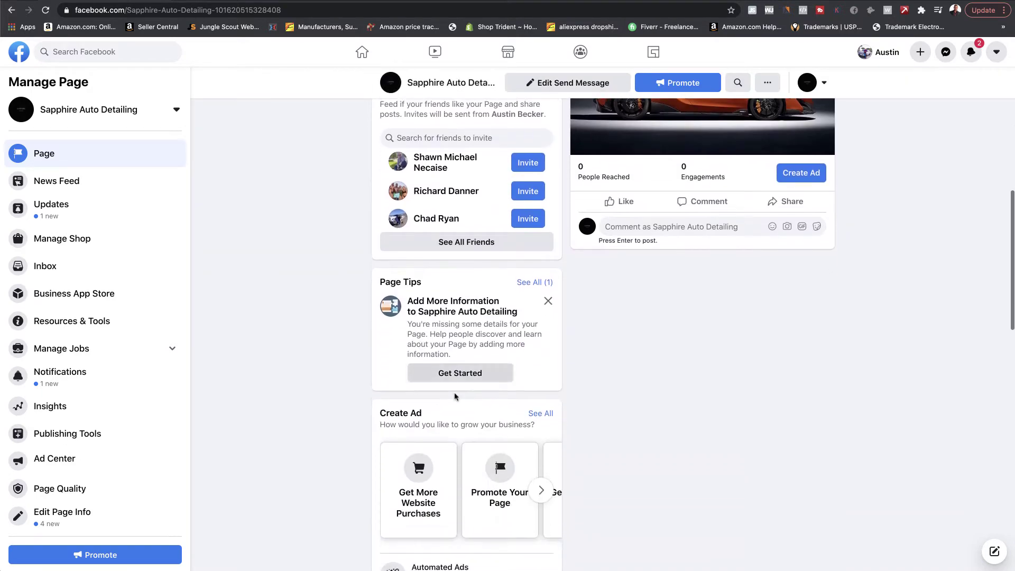
scroll(435, 316, "up", 8)
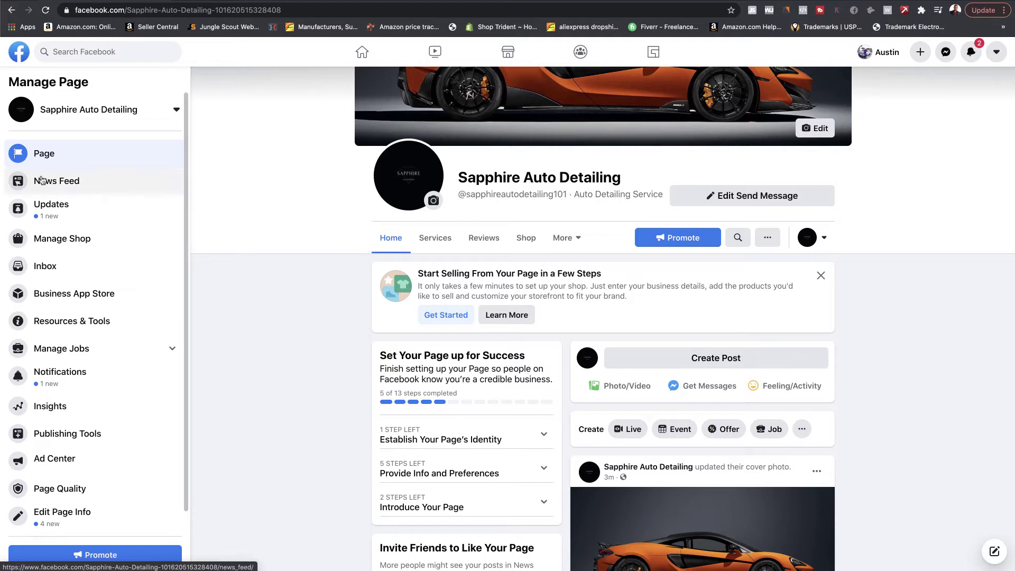
Step: View the Page's Updates and its shop management section
scroll(58, 188, "down", 1)
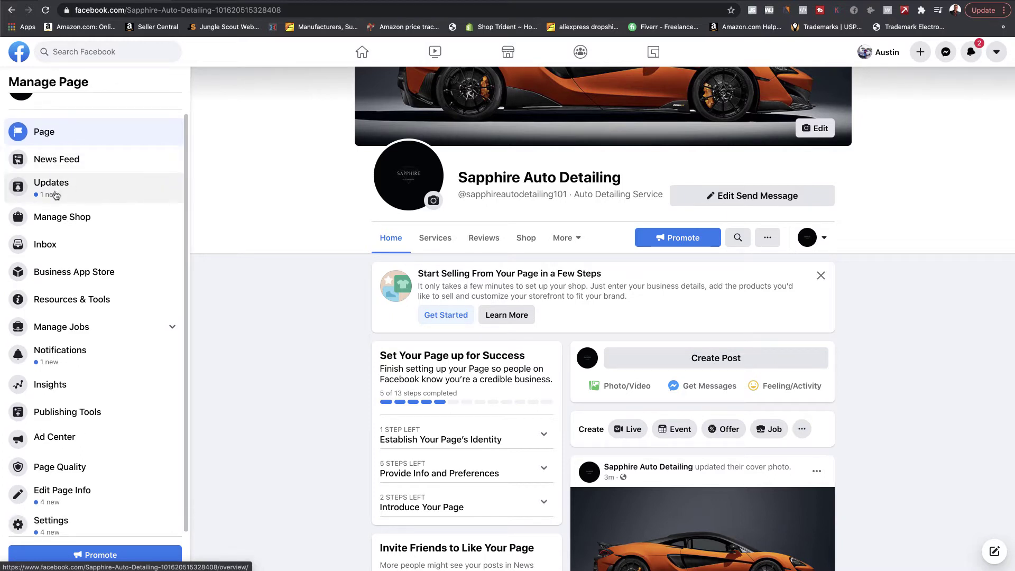
left_click(62, 194)
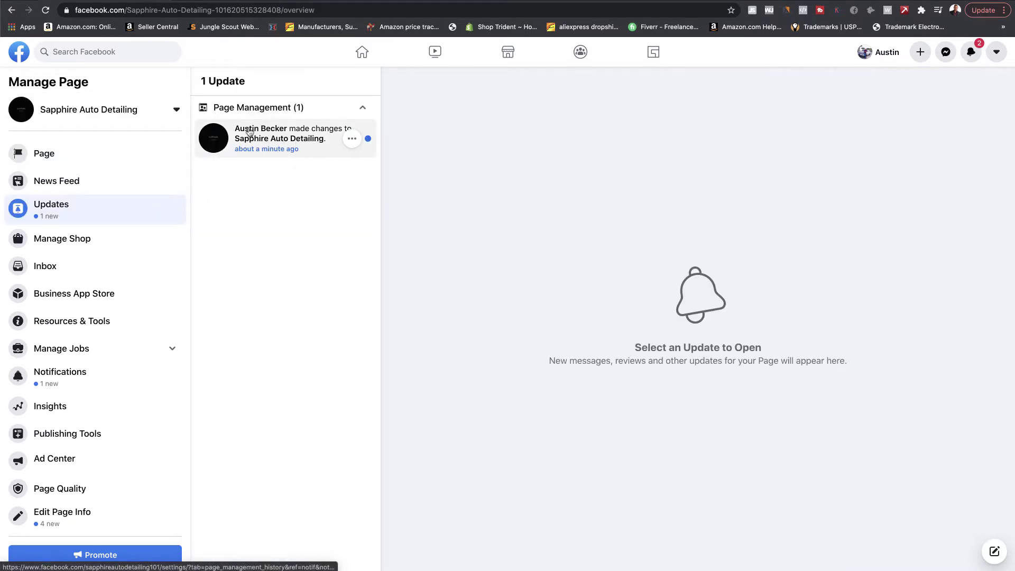
left_click(65, 246)
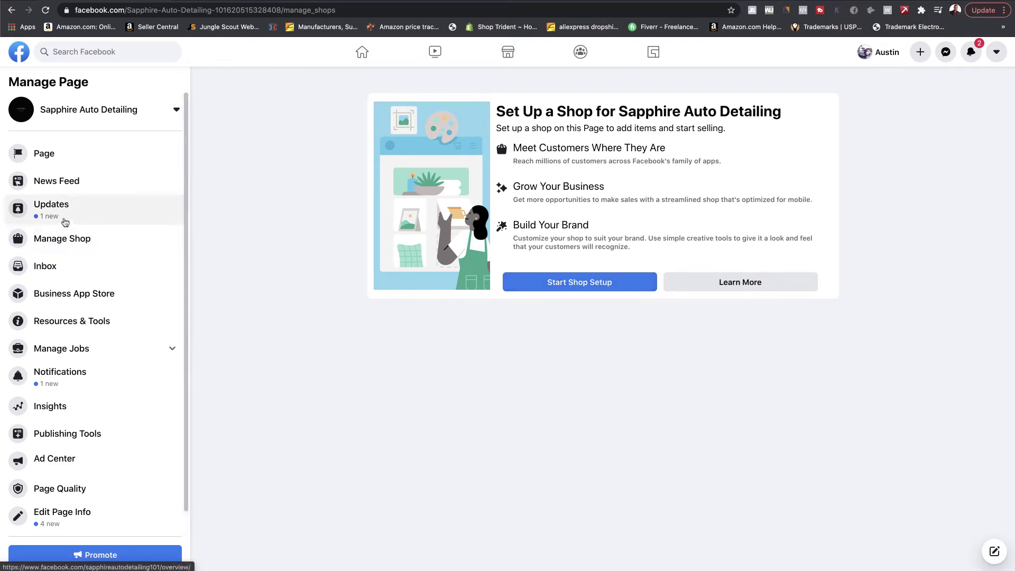
Step: Open the Page's Inbox and return to the shop management section
scroll(58, 255, "down", 1)
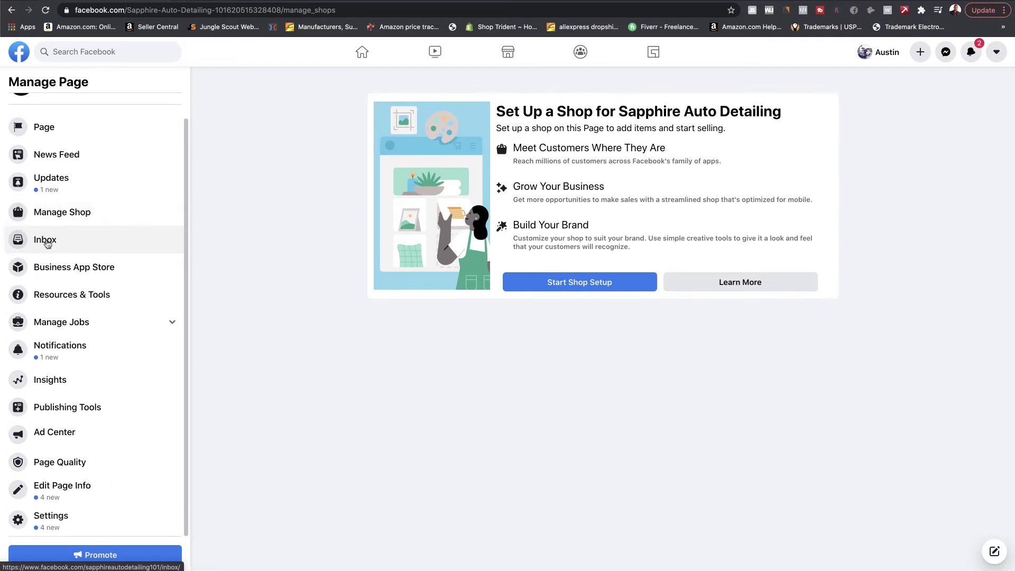
left_click(55, 242)
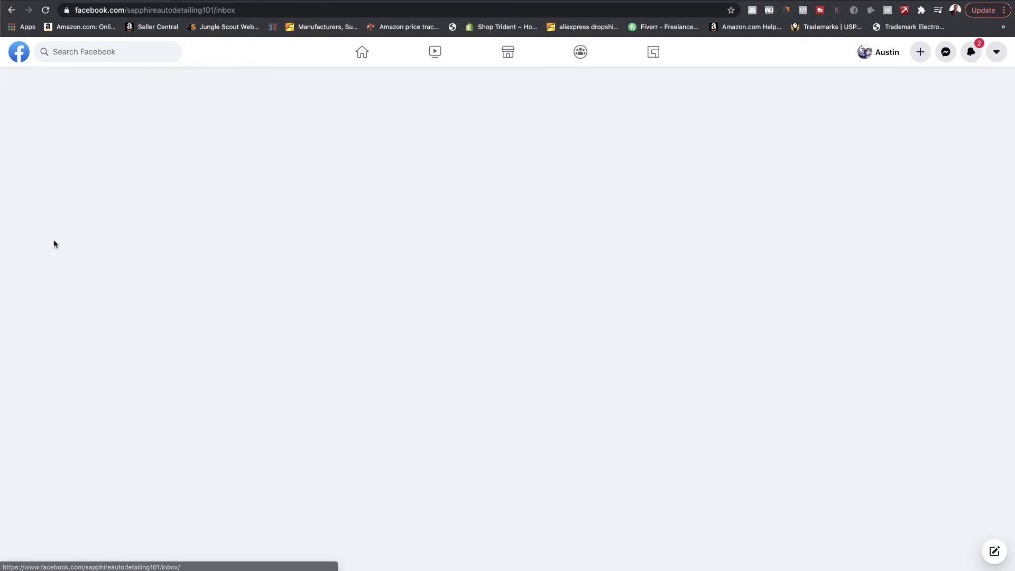
left_click(12, 10)
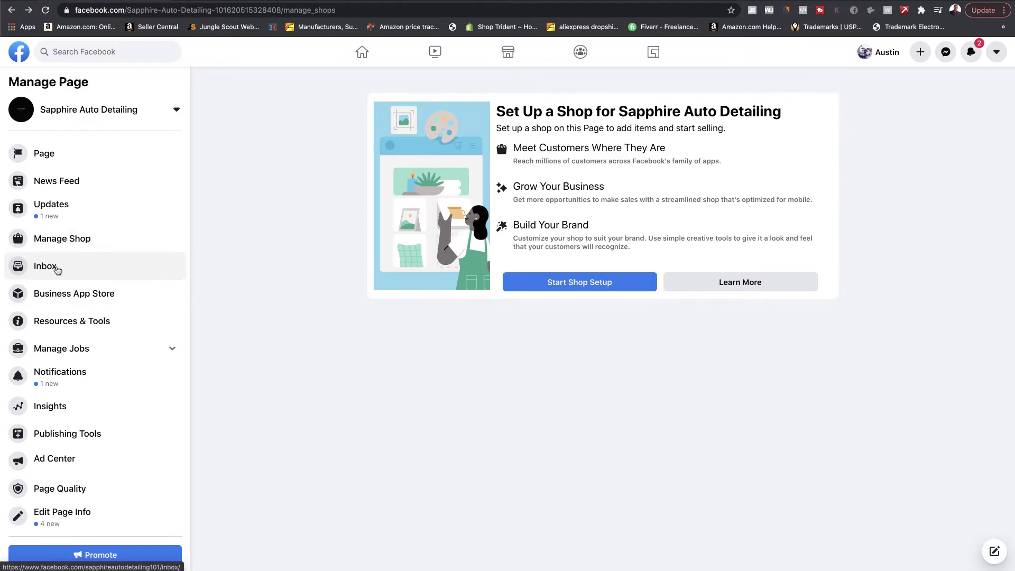
Step: View the Page's job management and Notifications sections, and return to the Sapphire Auto Detailing Page
scroll(57, 270, "down", 1)
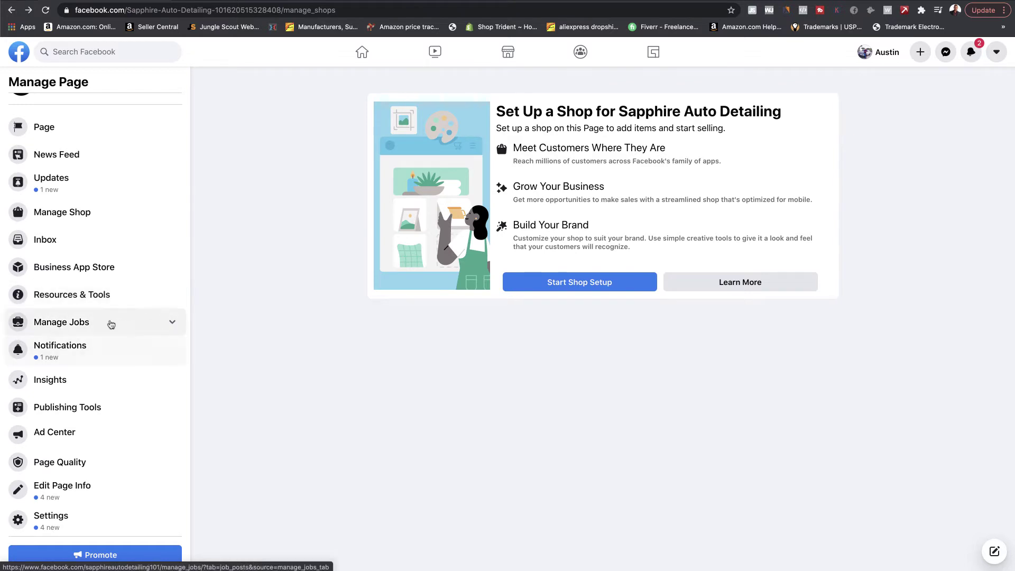
left_click(168, 324)
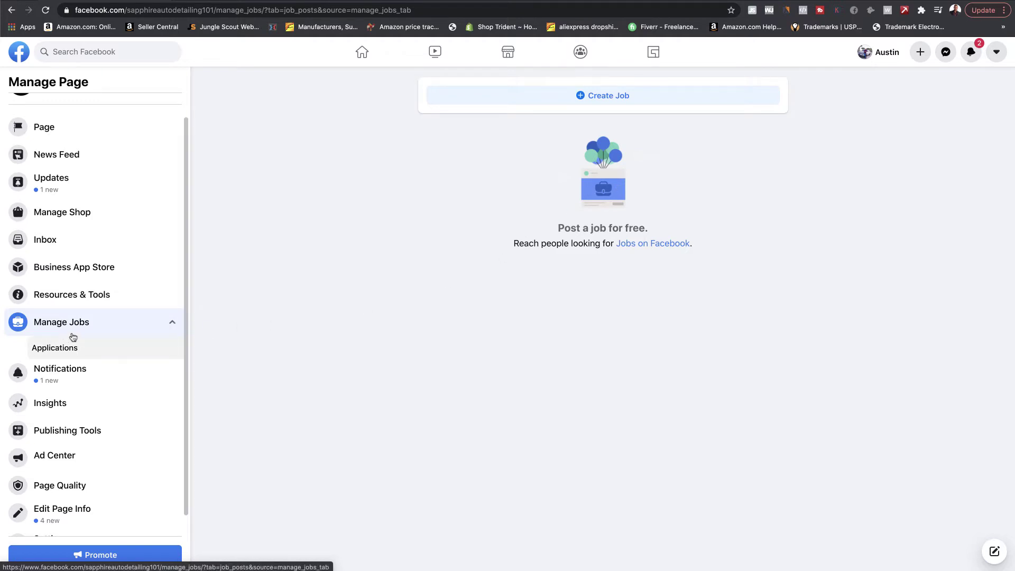
left_click(56, 381)
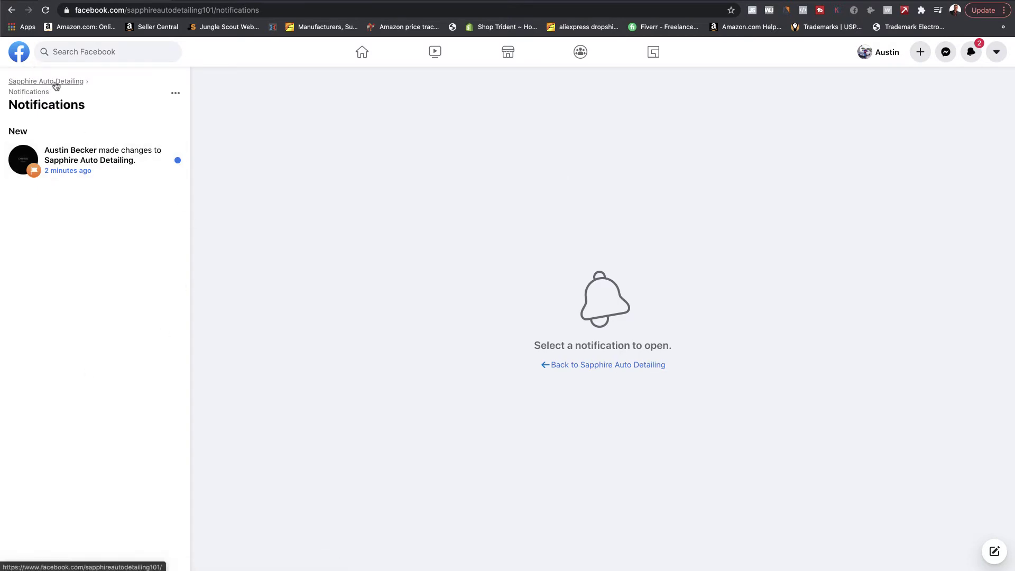
left_click(55, 81)
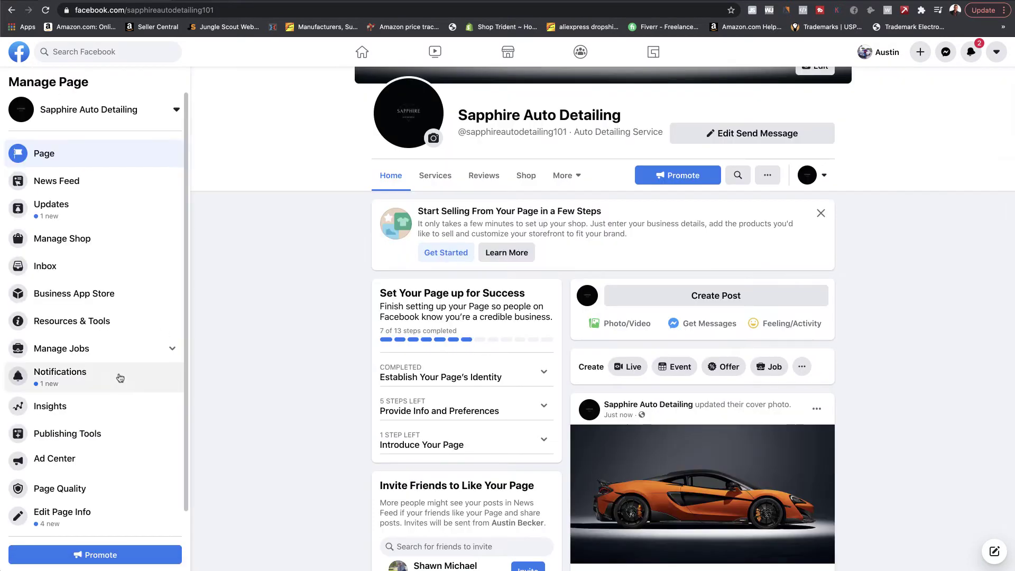
Step: Open the Page's Insights and examine the summary metrics, recent posts and Pages to Watch
scroll(117, 375, "down", 1)
left_click(50, 380)
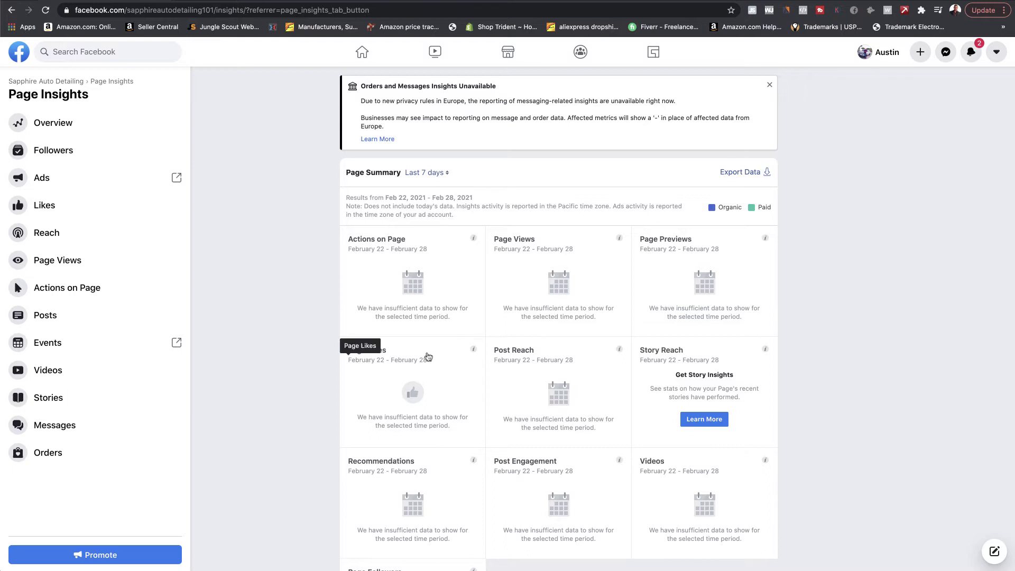
scroll(535, 291, "down", 3)
scroll(536, 291, "down", 6)
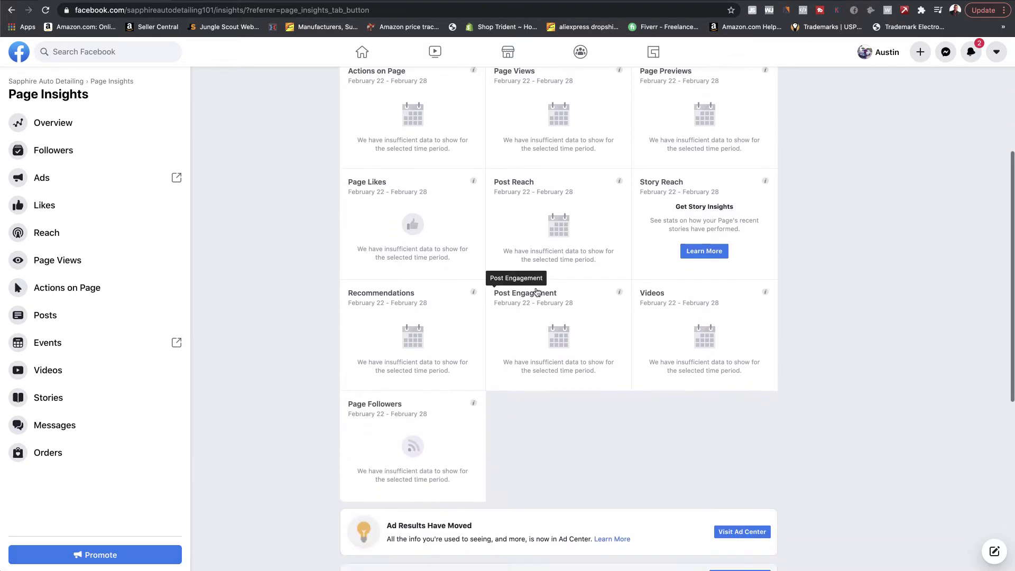
scroll(519, 286, "down", 2)
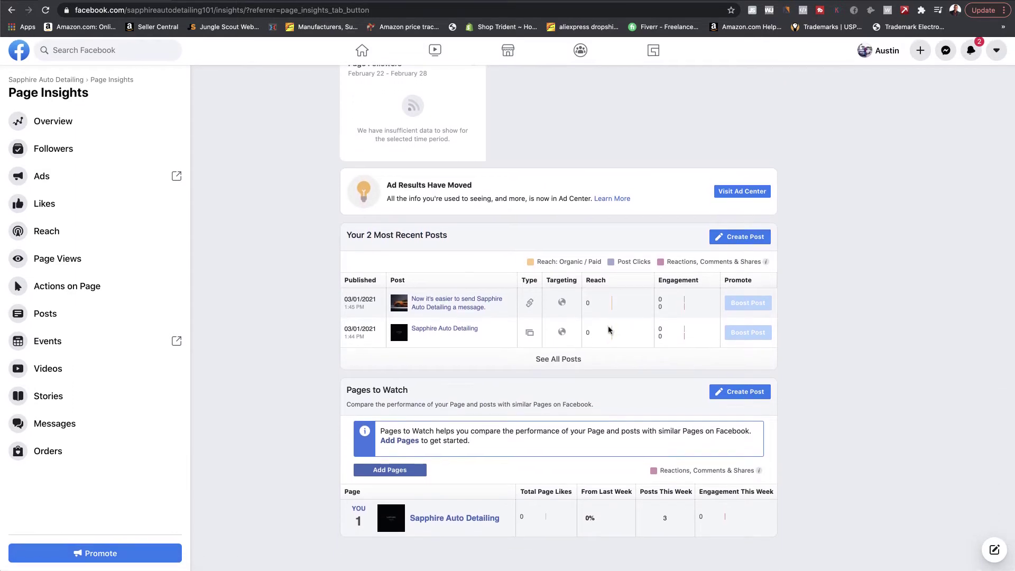
scroll(590, 353, "up", 1)
scroll(591, 352, "up", 6)
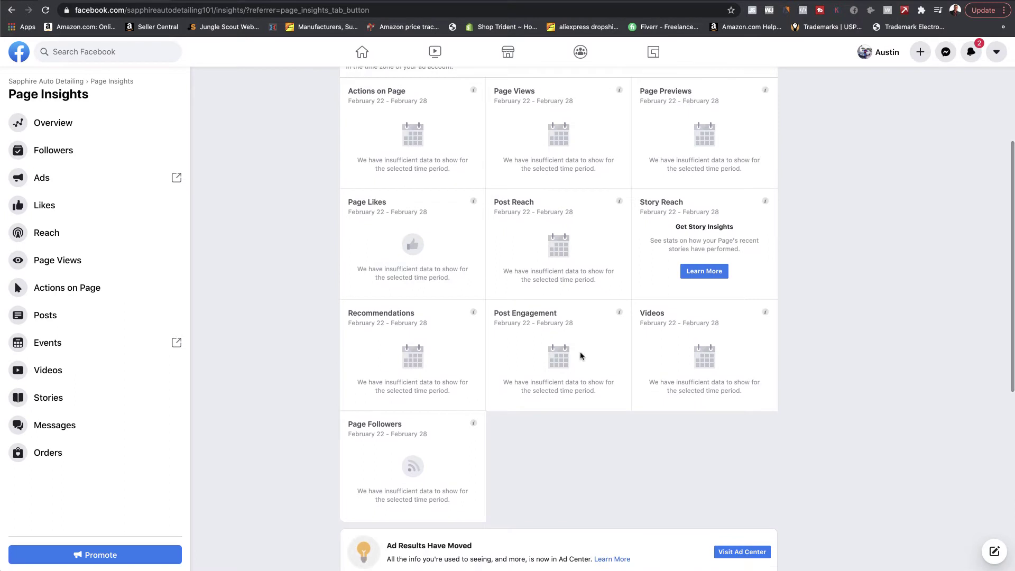
Step: Open the Post Reach details and examine the reach, recommendations and reactions charts
left_click(523, 207)
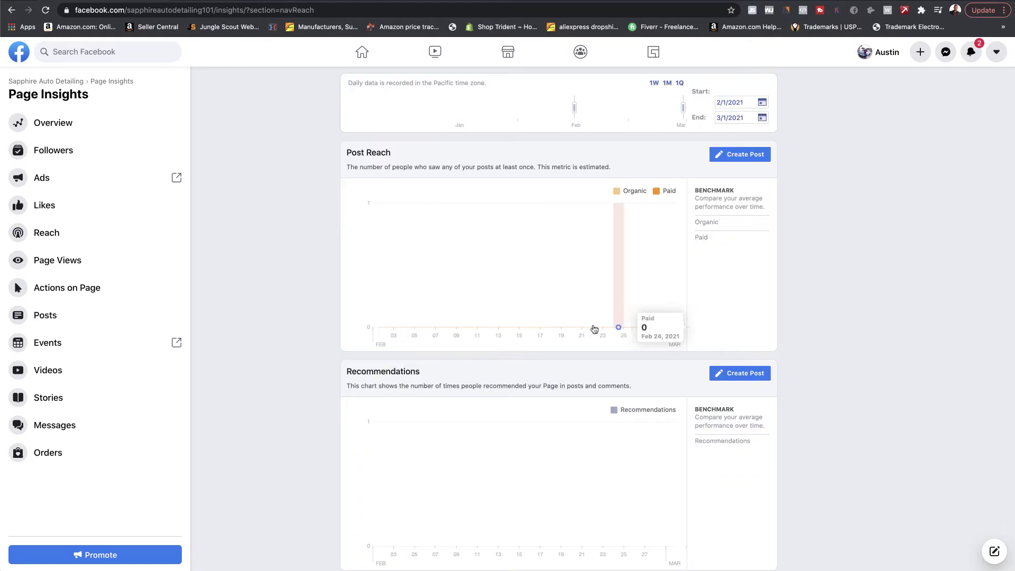
scroll(358, 348, "down", 4)
scroll(357, 348, "down", 3)
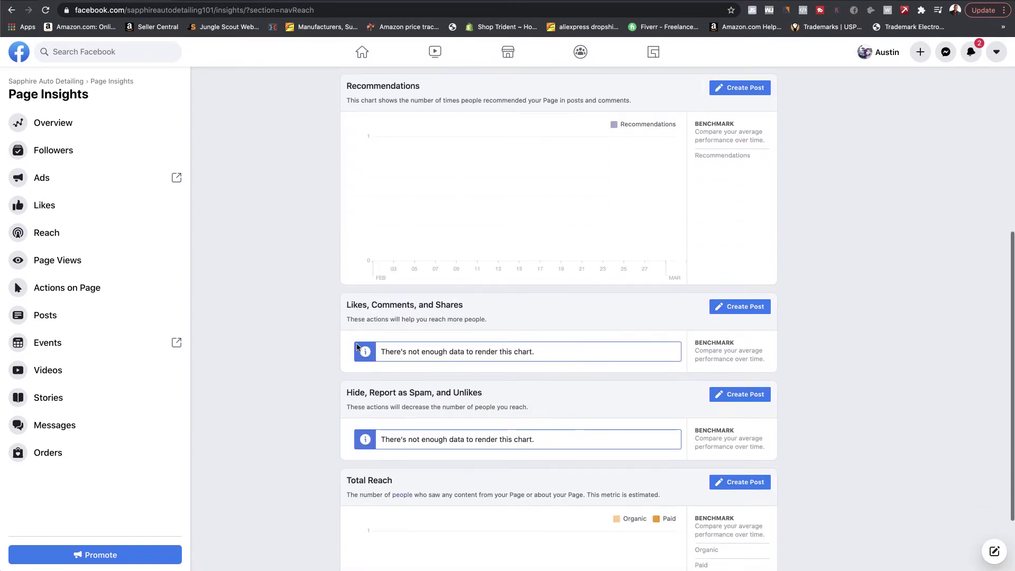
scroll(357, 348, "up", 5)
scroll(358, 348, "up", 2)
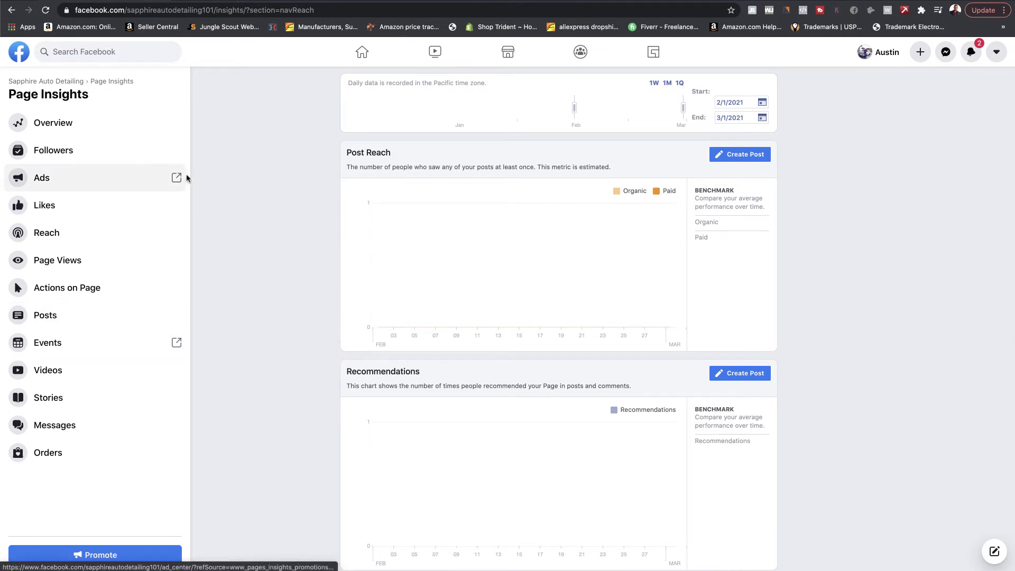
Step: Return to the Sapphire Auto Detailing Page and view its Page Quality status
left_click(61, 82)
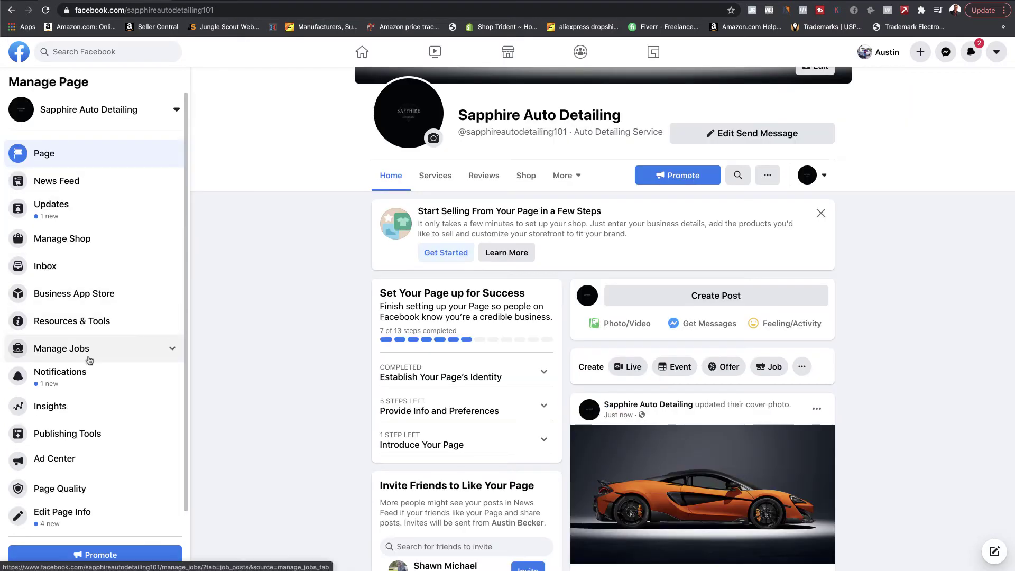
scroll(89, 360, "down", 1)
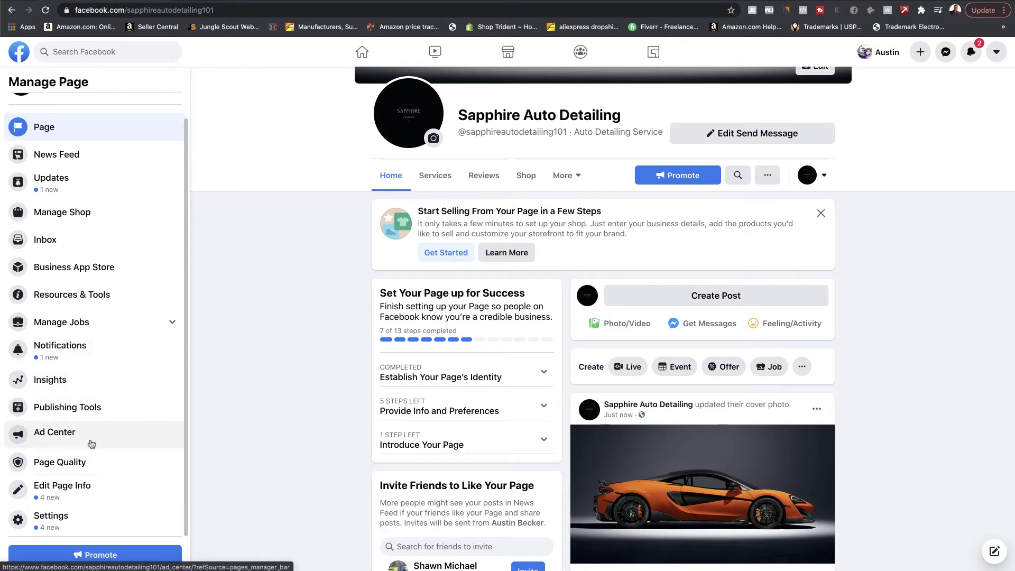
left_click(51, 472)
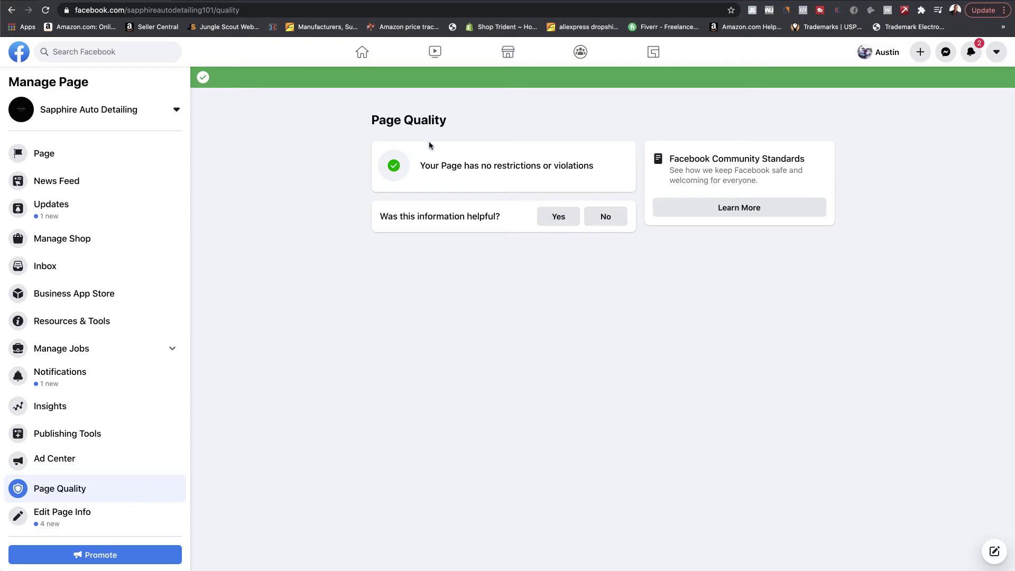
Step: Open the Page info for editing and mark in the contact details that the Page doesn't have a phone number
scroll(109, 419, "down", 1)
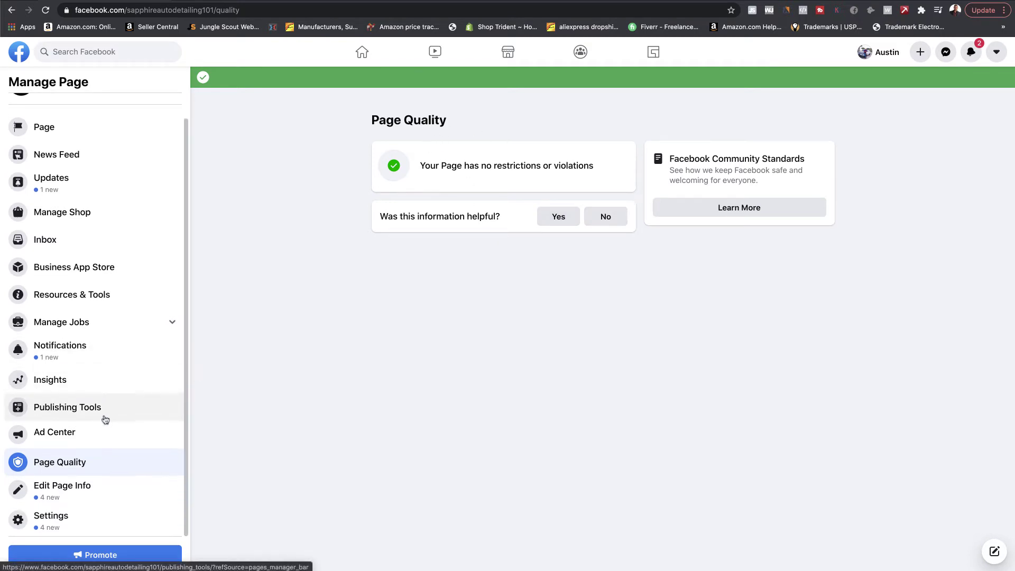
left_click(64, 496)
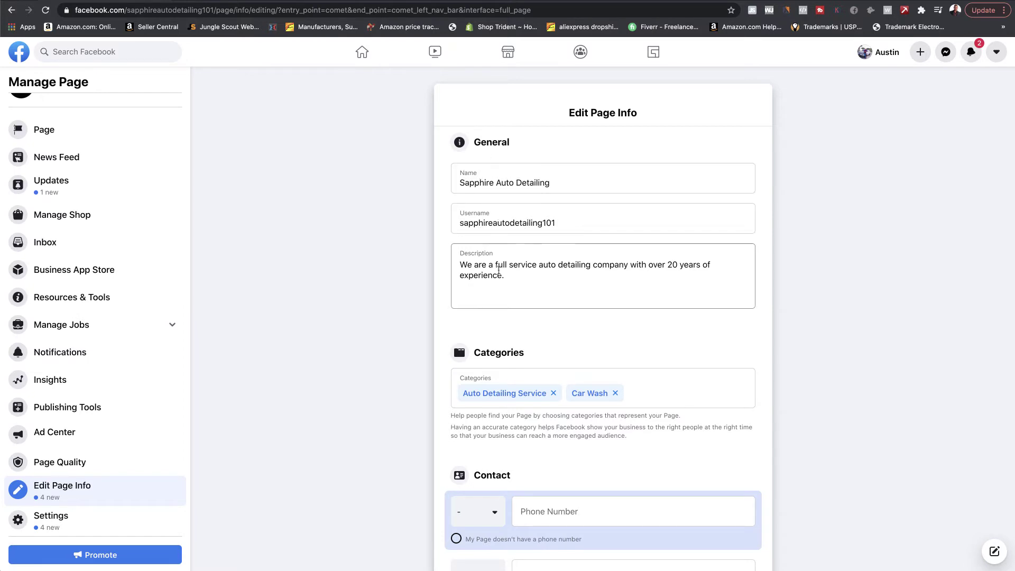
scroll(536, 292, "down", 3)
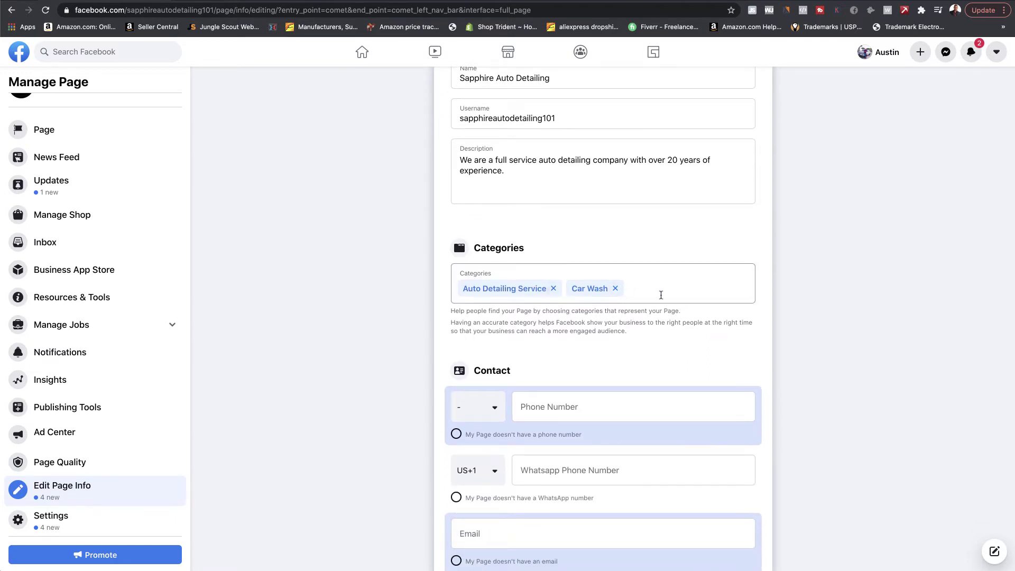
scroll(659, 295, "down", 3)
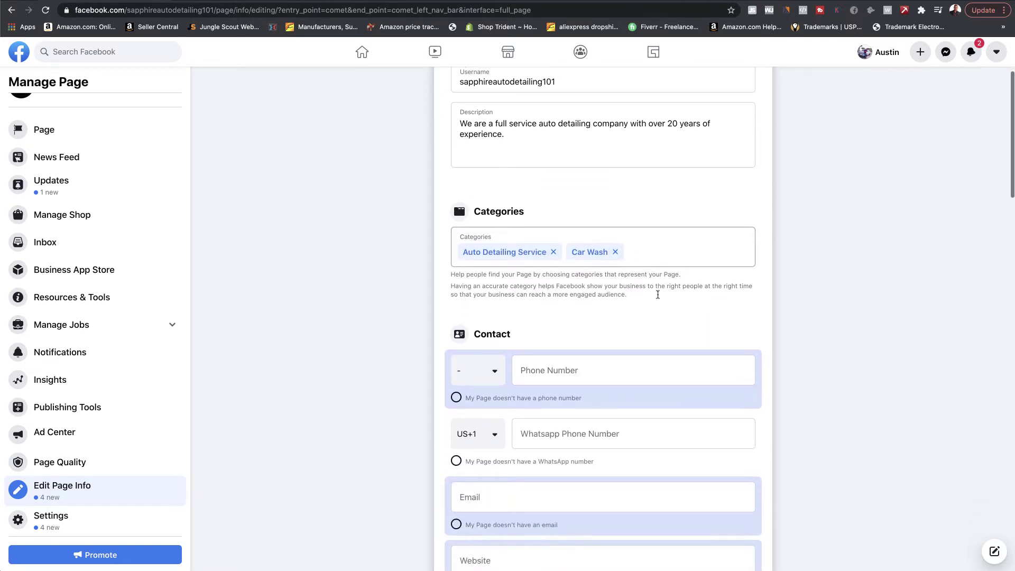
scroll(476, 280, "down", 2)
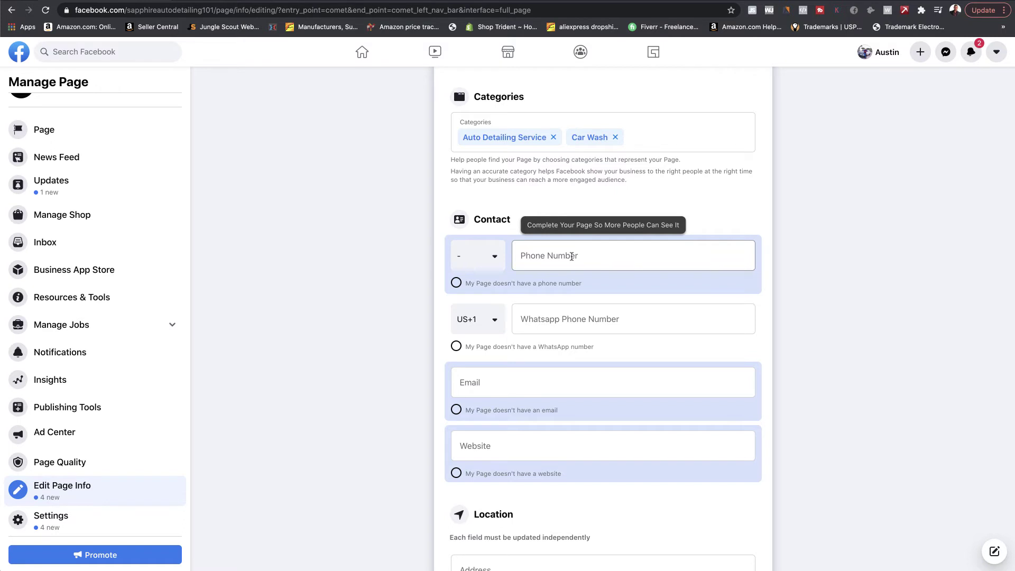
left_click(456, 284)
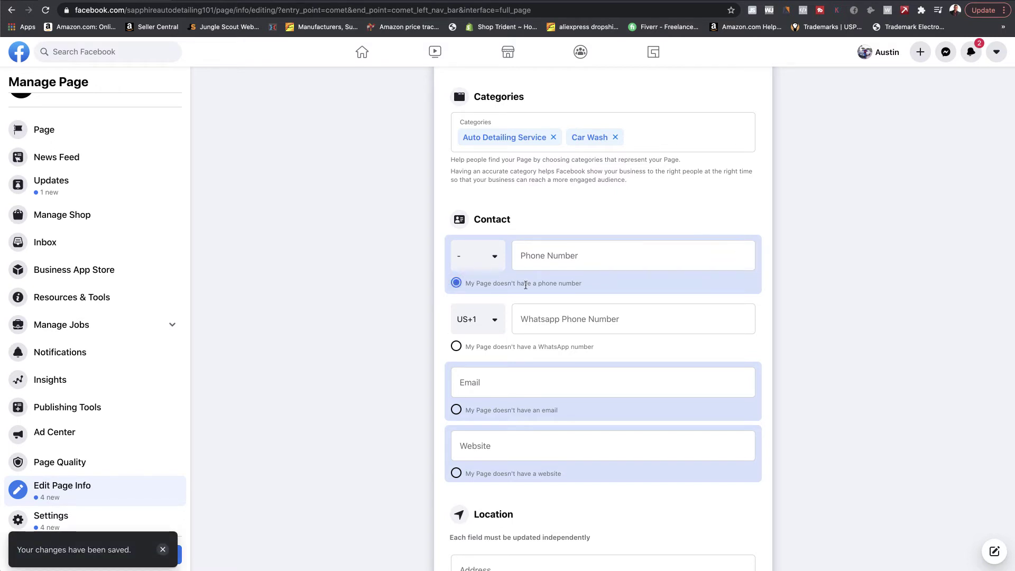
scroll(526, 286, "down", 1)
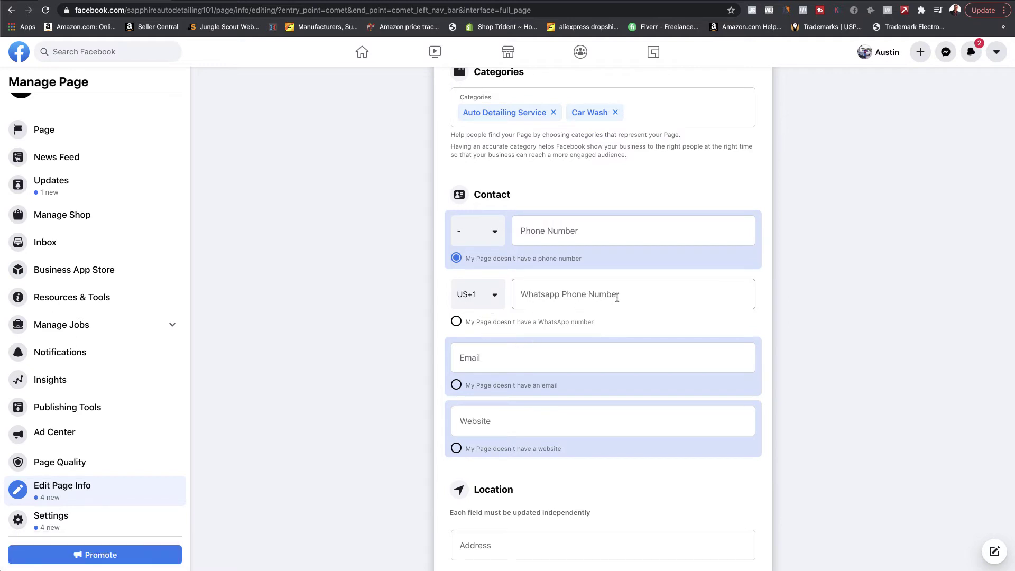
left_click(455, 322)
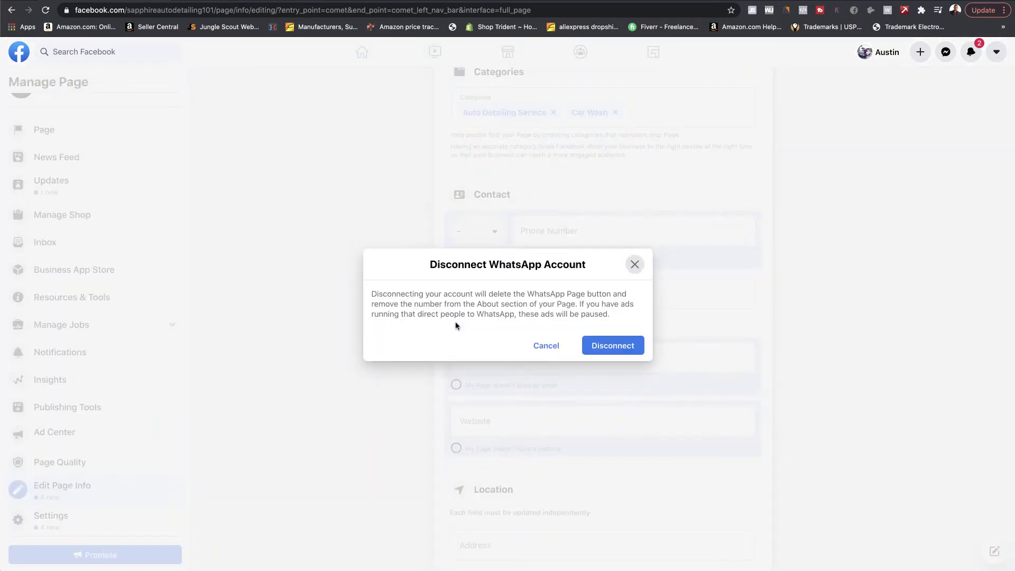
left_click(544, 345)
Step: Enter the business's street address in the Location details and set the city to Tampa, FL
scroll(541, 335, "down", 2)
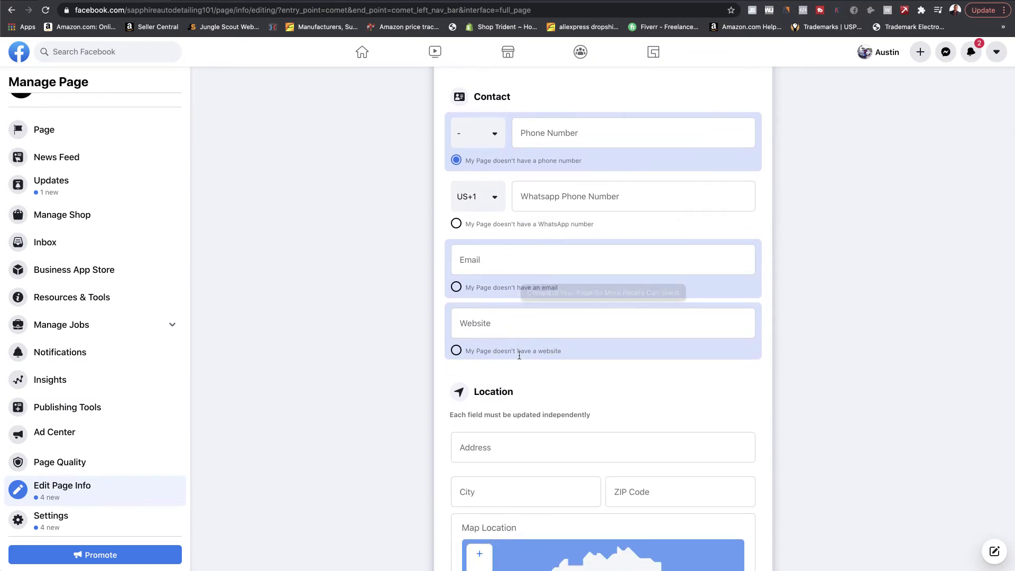
scroll(518, 334, "down", 2)
scroll(517, 337, "down", 3)
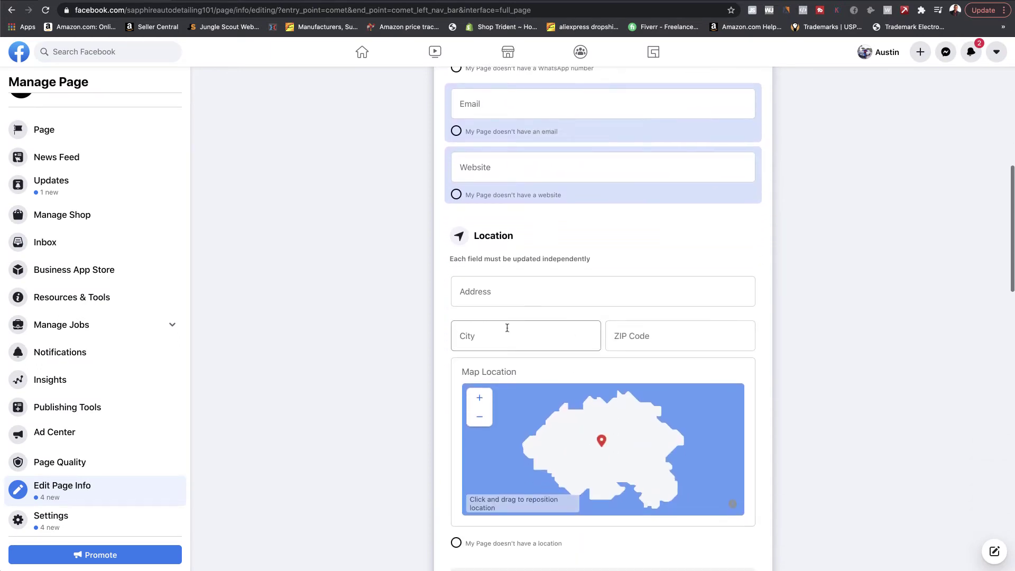
scroll(507, 327, "down", 3)
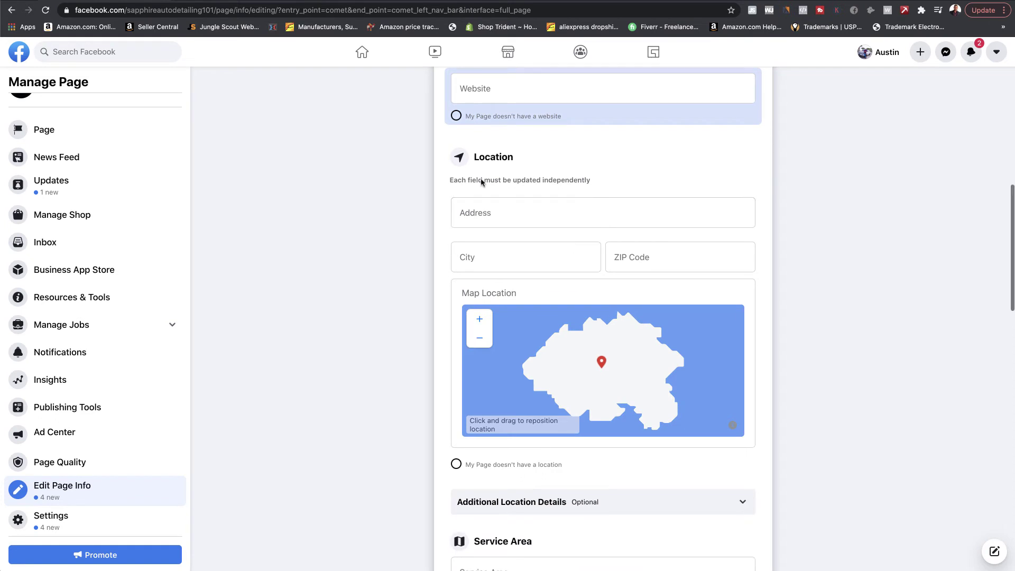
left_click(491, 220)
type("1234")
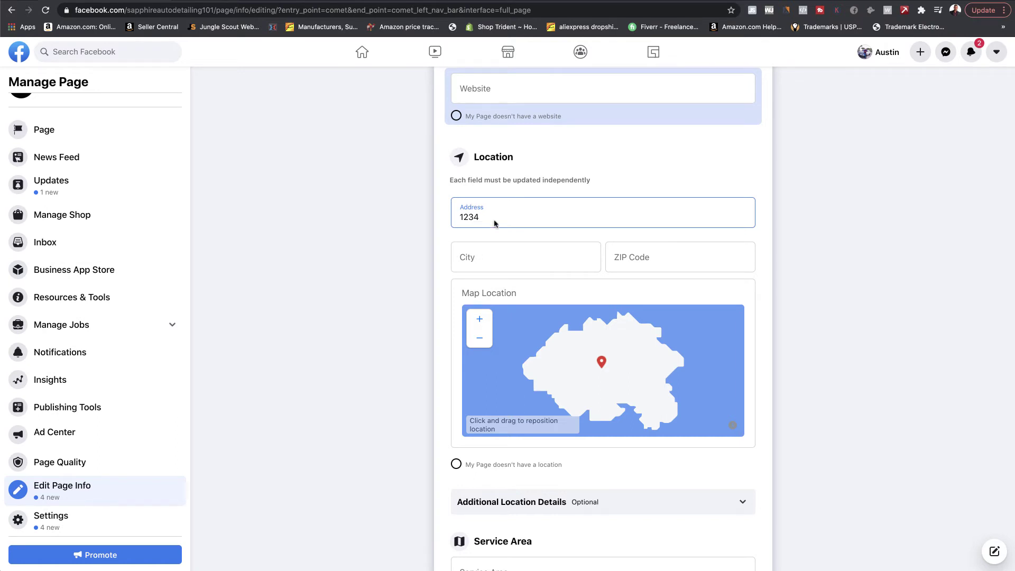
left_click(481, 255)
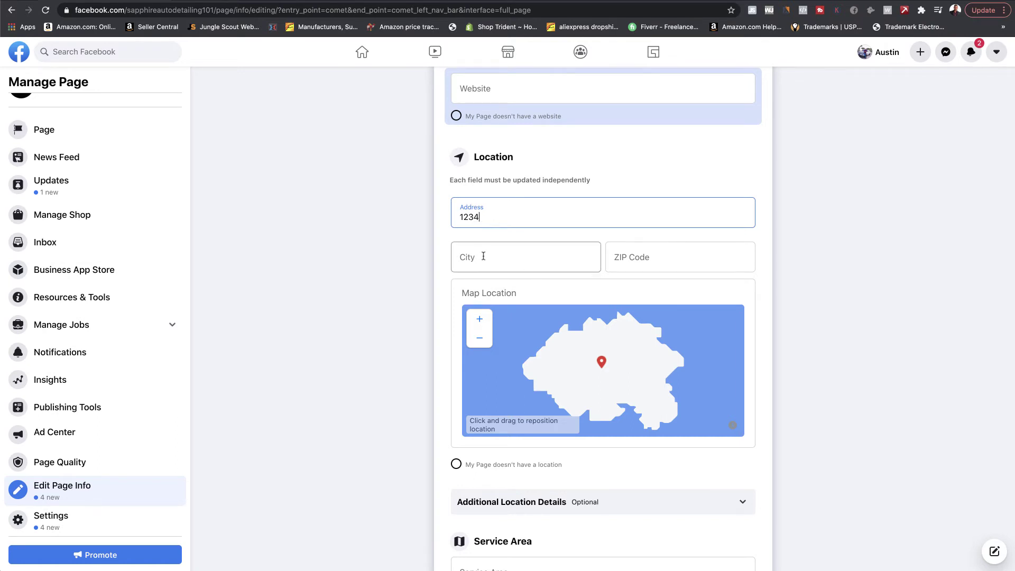
type("tamp")
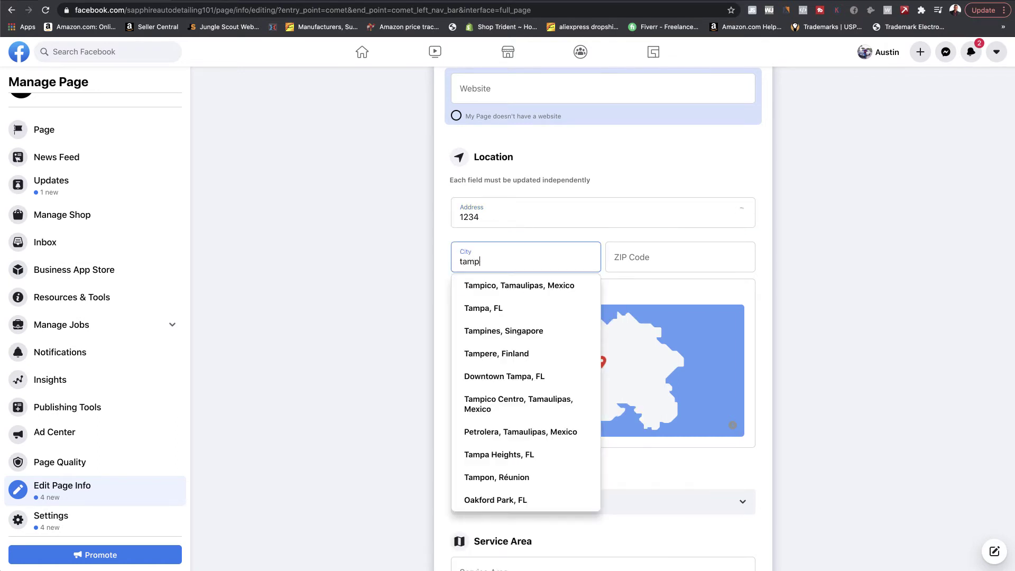
left_click(480, 308)
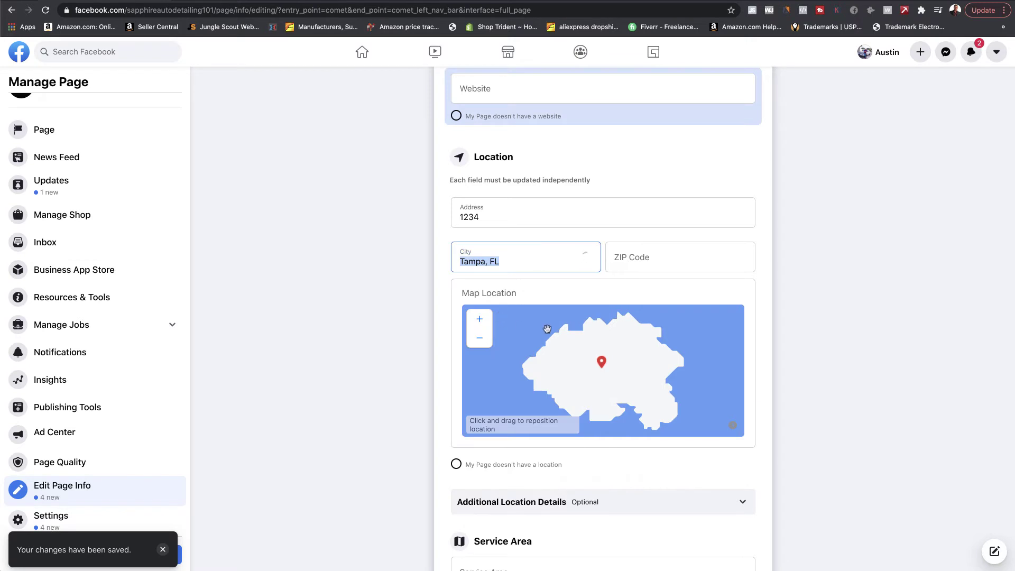
Step: Examine the map location, service area, business hours and temporary service change options in the Page info
scroll(455, 465, "down", 2)
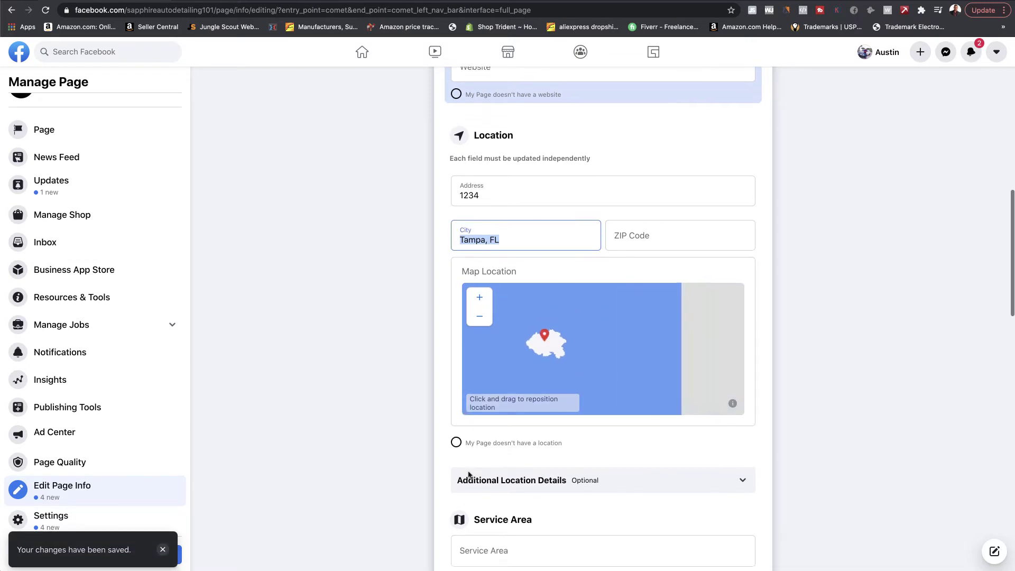
scroll(441, 425, "up", 2)
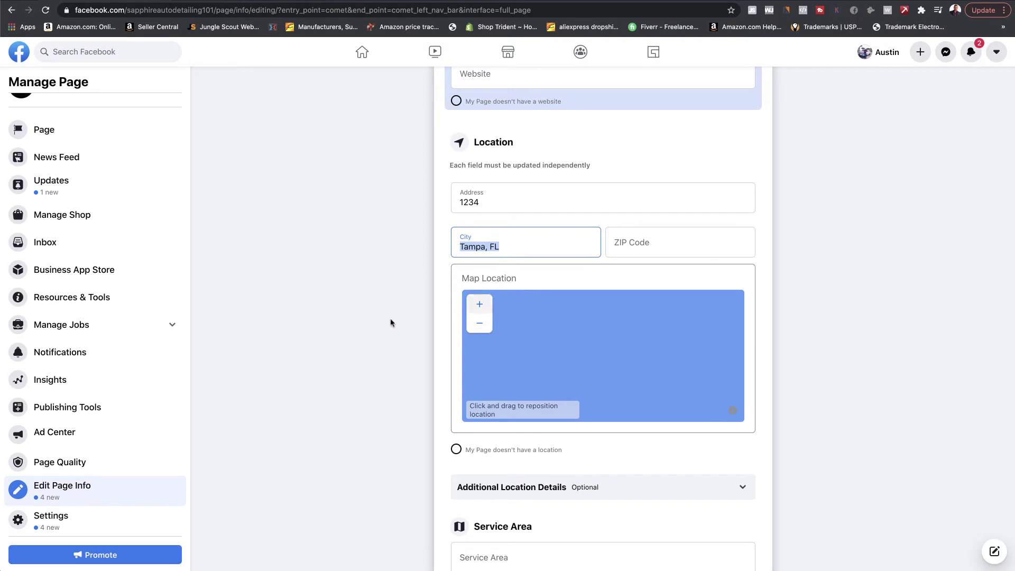
scroll(430, 349, "down", 5)
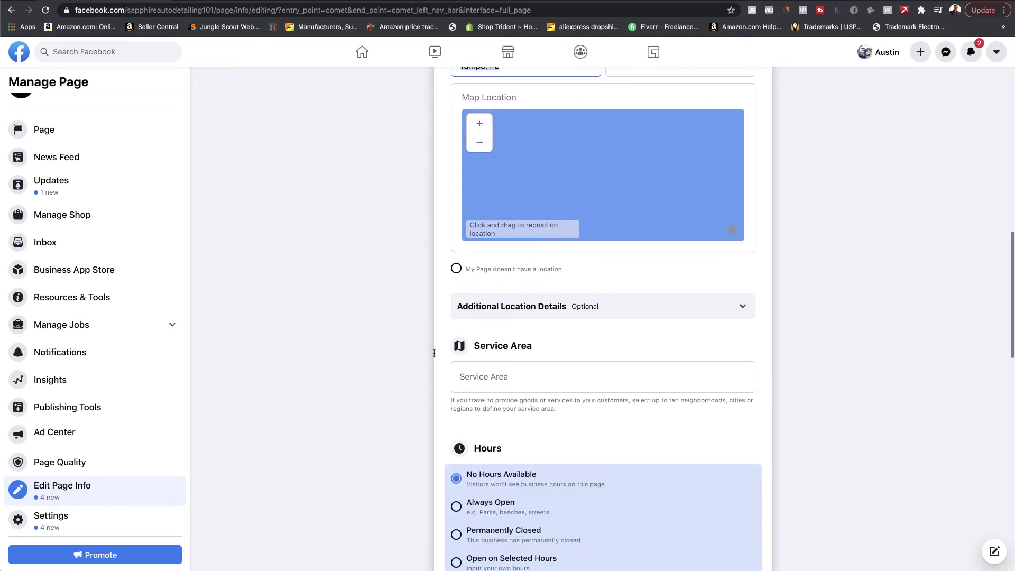
scroll(509, 302, "down", 2)
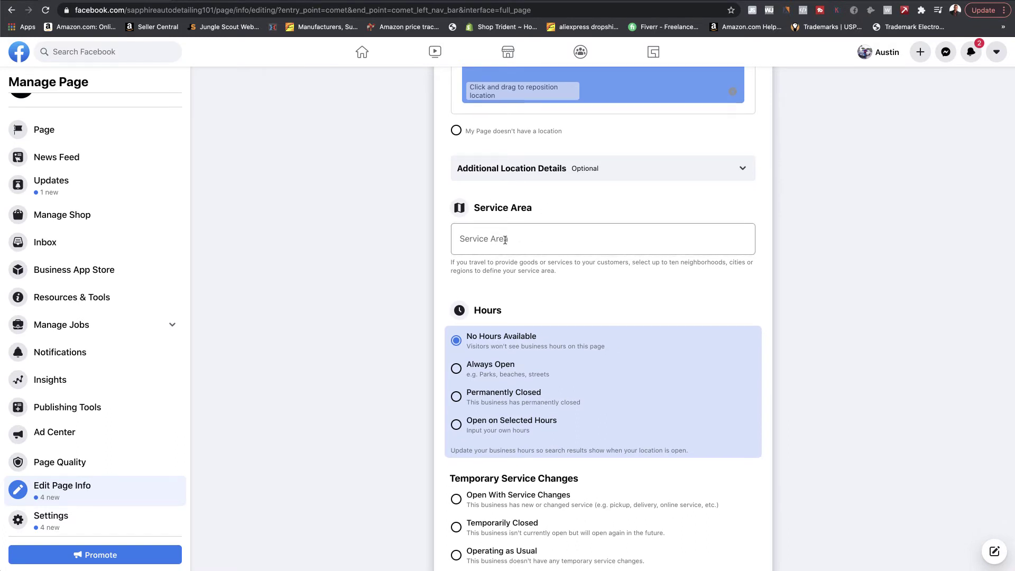
scroll(506, 240, "down", 1)
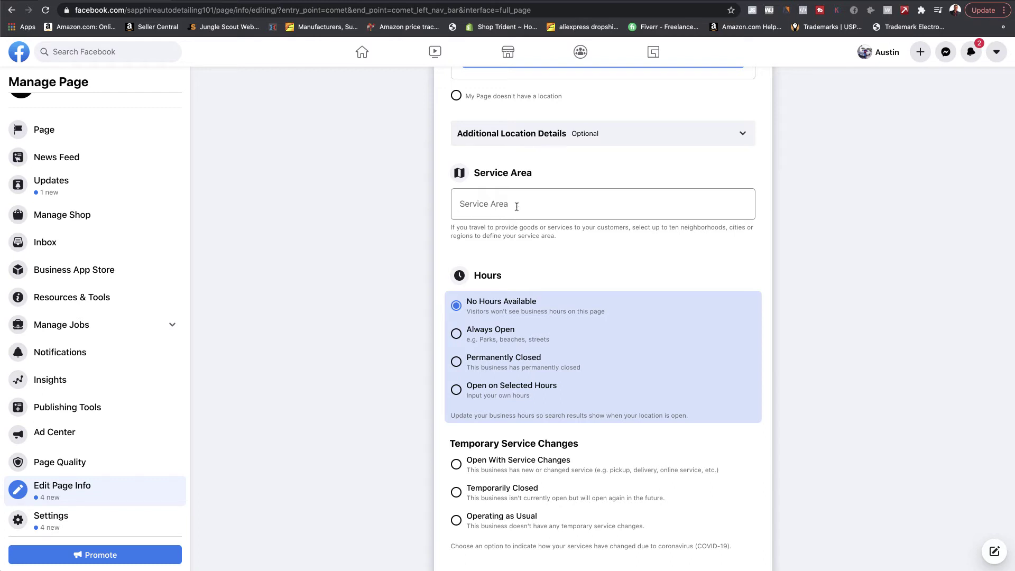
left_click(516, 206)
left_click(370, 199)
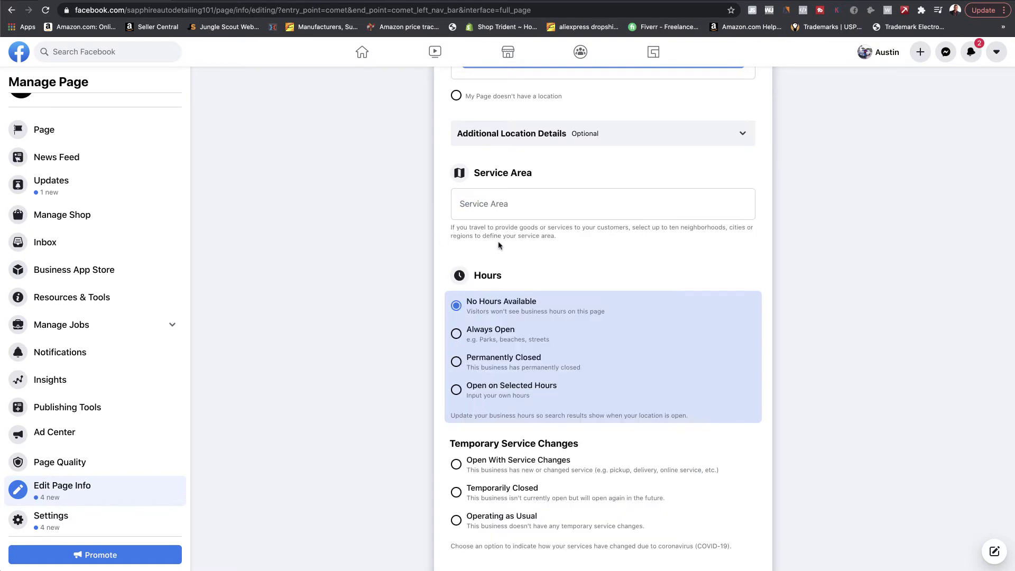
Step: Set the business hours in the Page info to Always Open
scroll(482, 246, "down", 1)
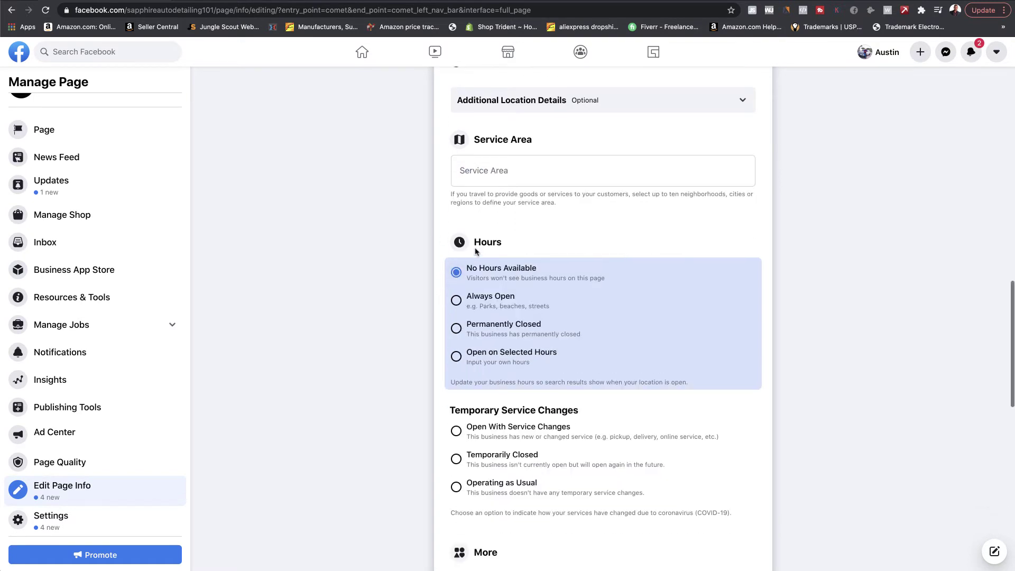
scroll(476, 249, "down", 2)
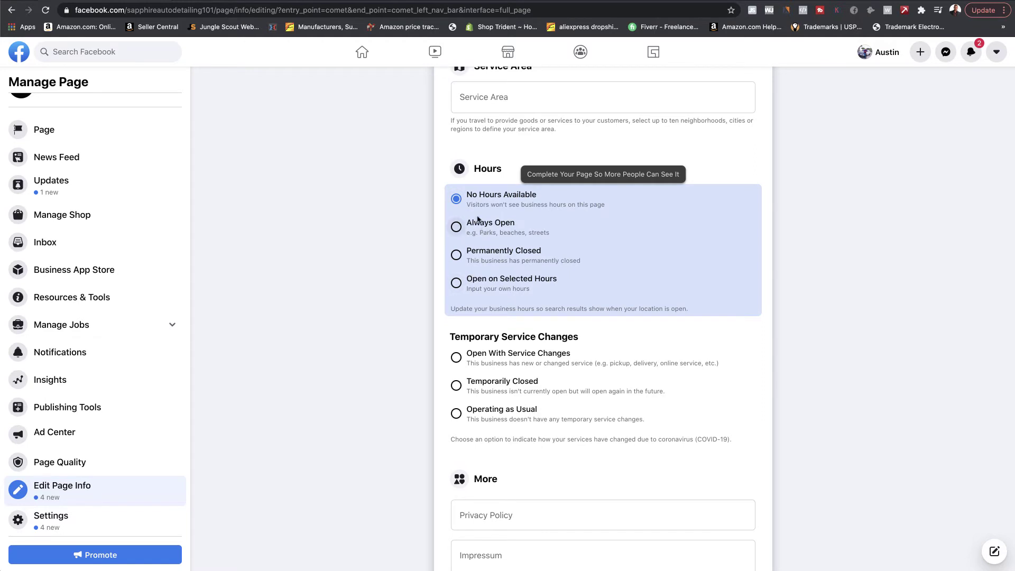
left_click(471, 291)
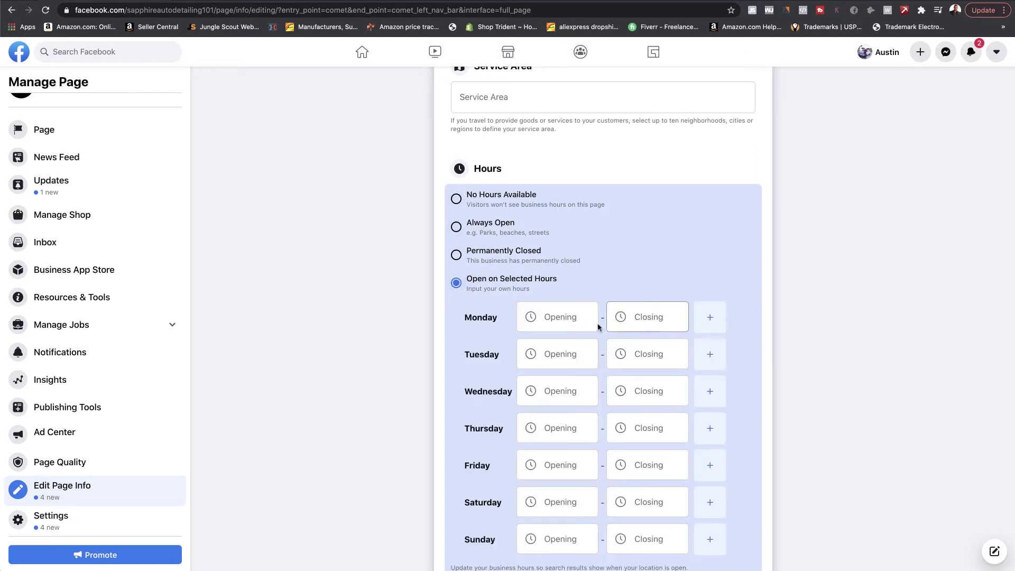
left_click(456, 227)
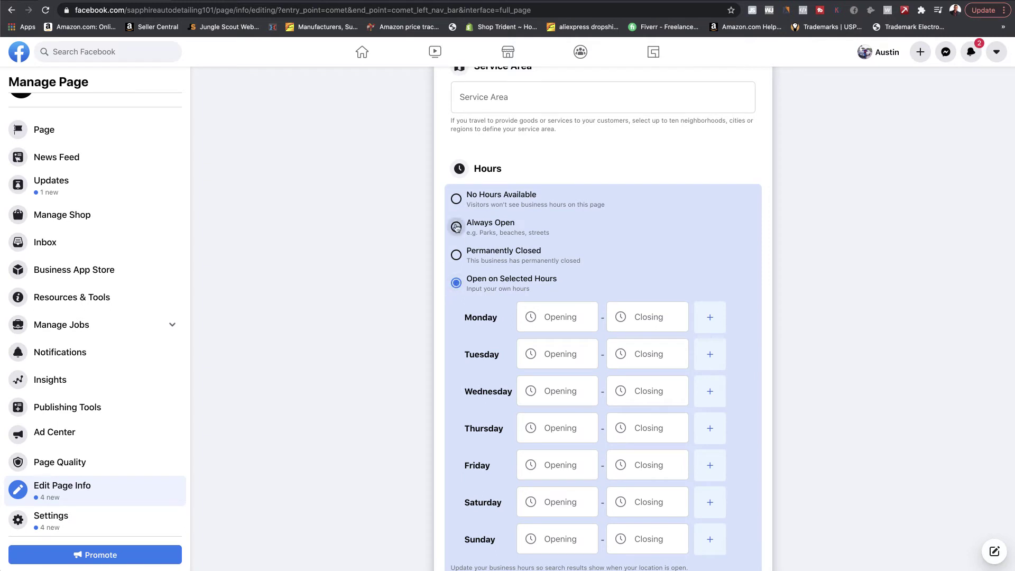
Step: Examine the remaining Page info: temporary service changes, privacy policy, products, QR code, price range and other accounts, plus the general details
scroll(555, 317, "down", 1)
scroll(566, 311, "down", 2)
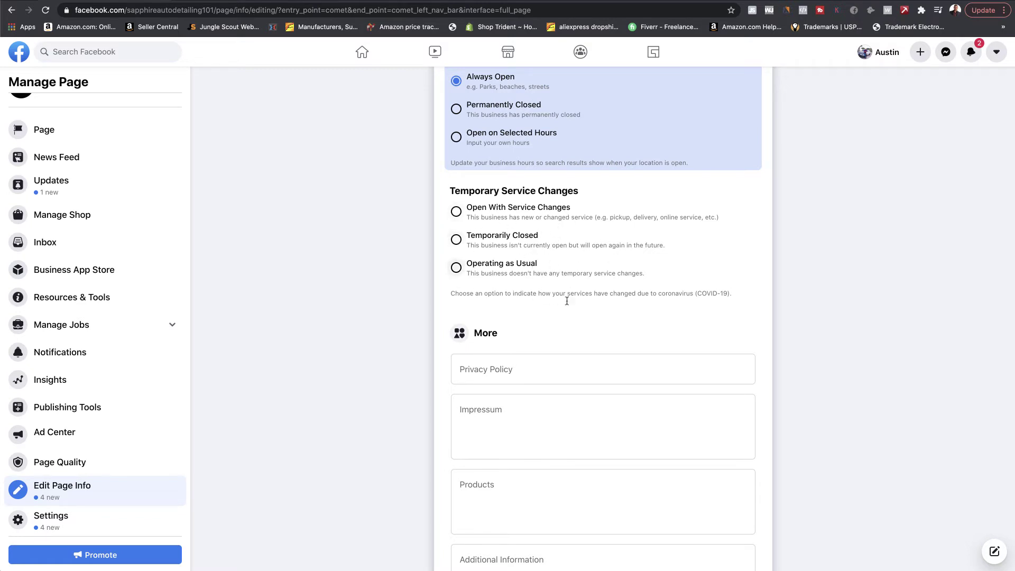
left_click_drag(631, 293, 735, 299)
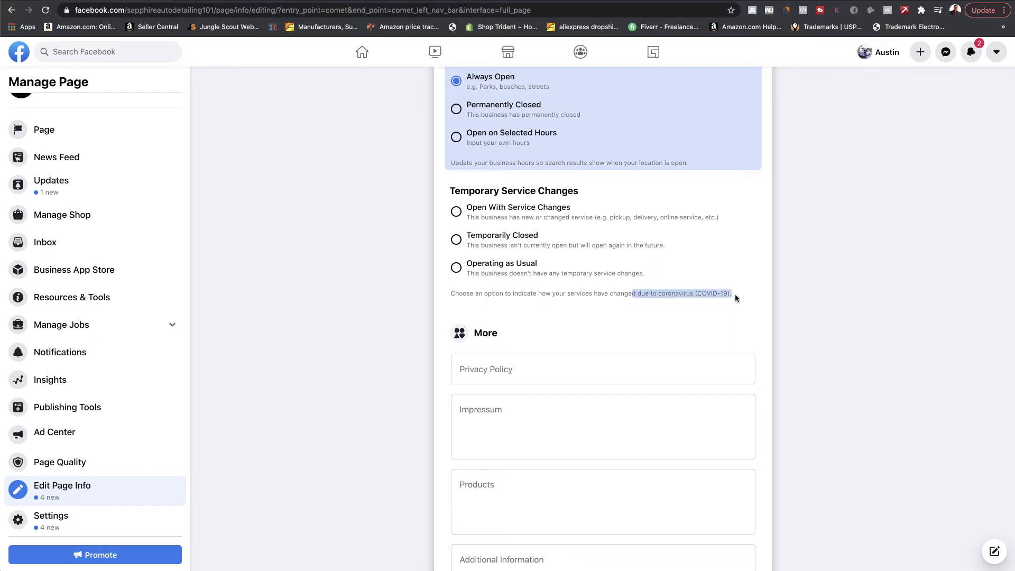
left_click(744, 292)
scroll(651, 312, "down", 3)
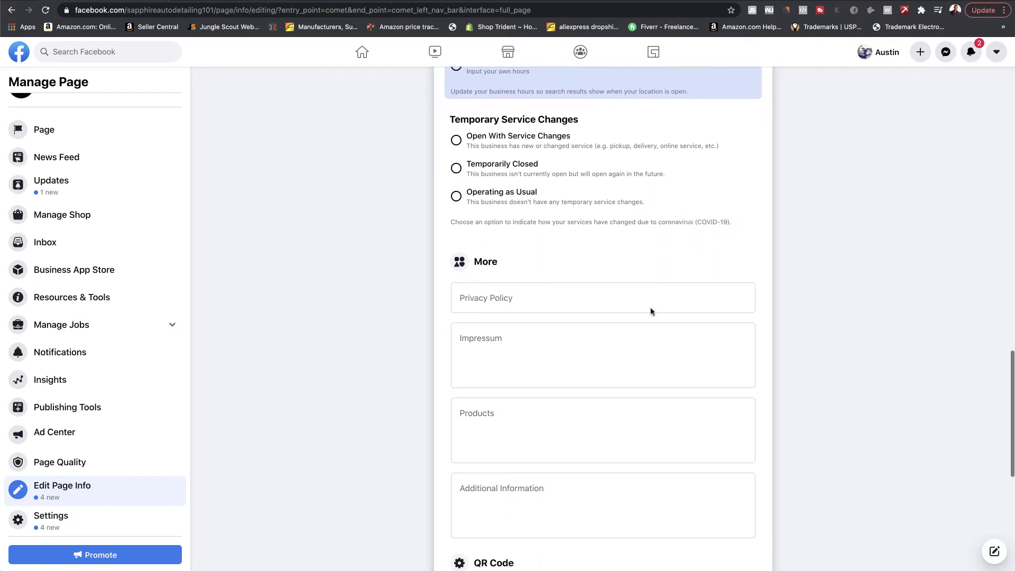
scroll(467, 218, "down", 2)
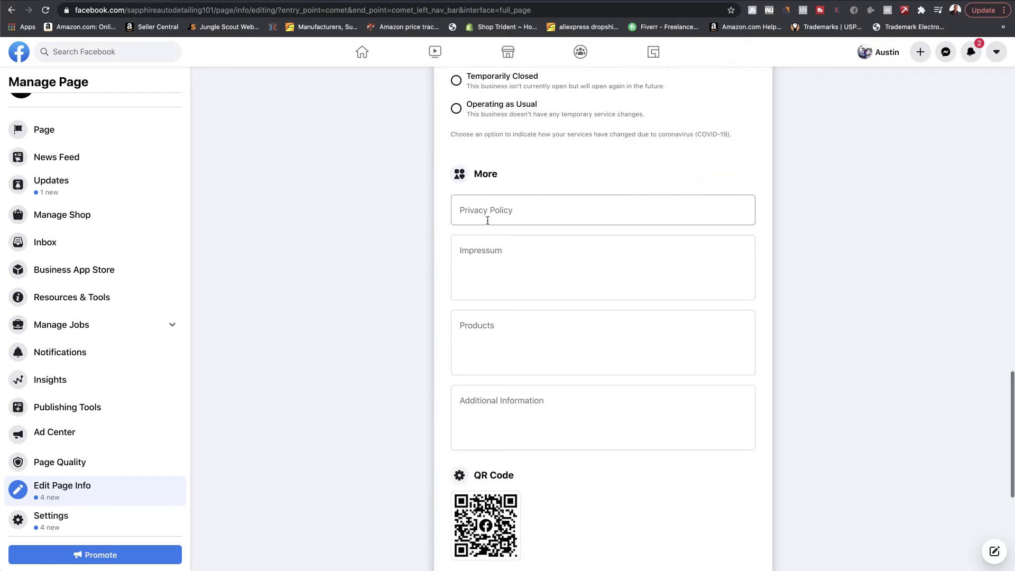
scroll(494, 190, "down", 5)
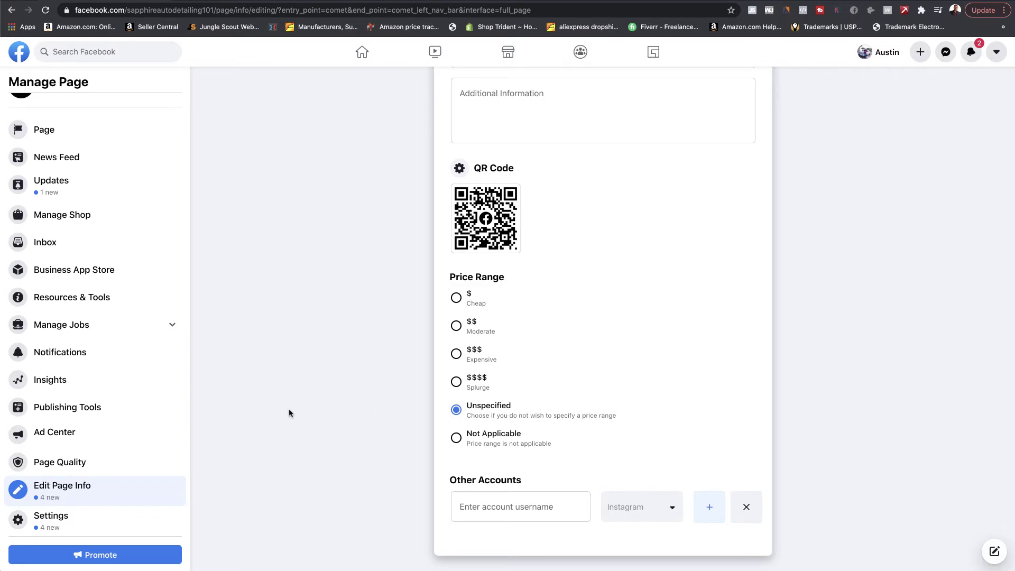
scroll(328, 402, "up", 15)
scroll(329, 402, "down", 15)
scroll(328, 402, "up", 10)
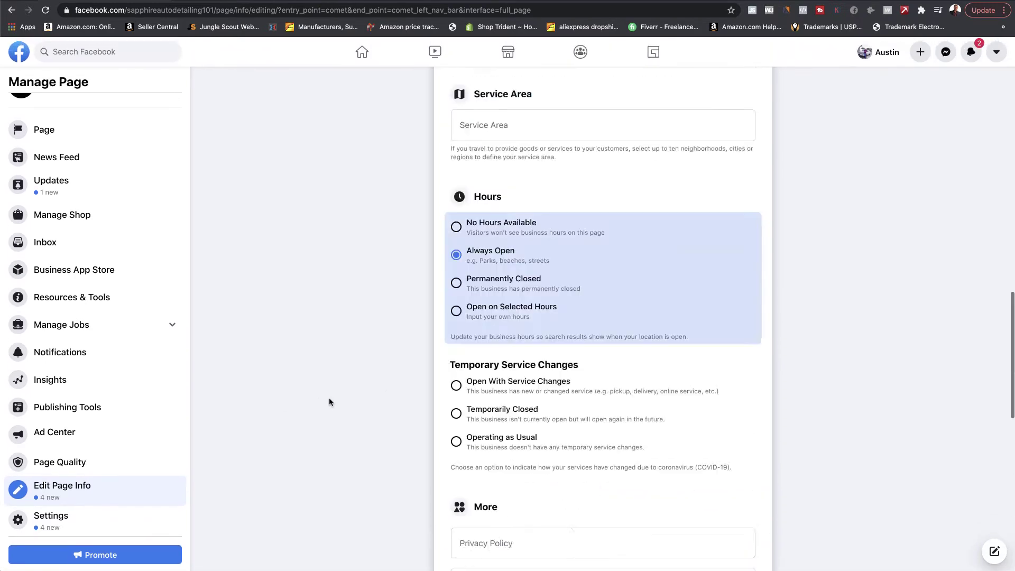
scroll(329, 402, "up", 10)
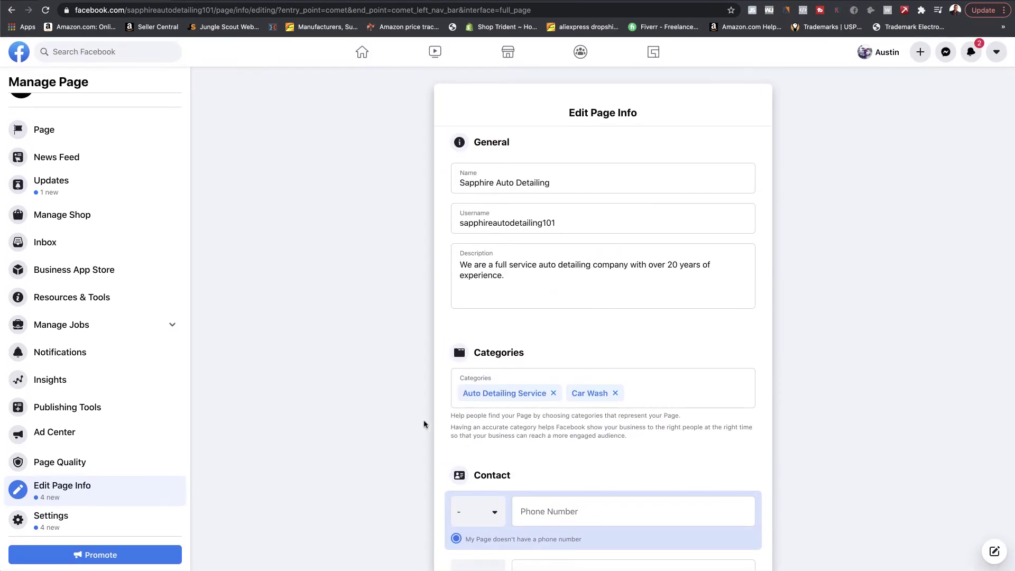
scroll(263, 414, "down", 3)
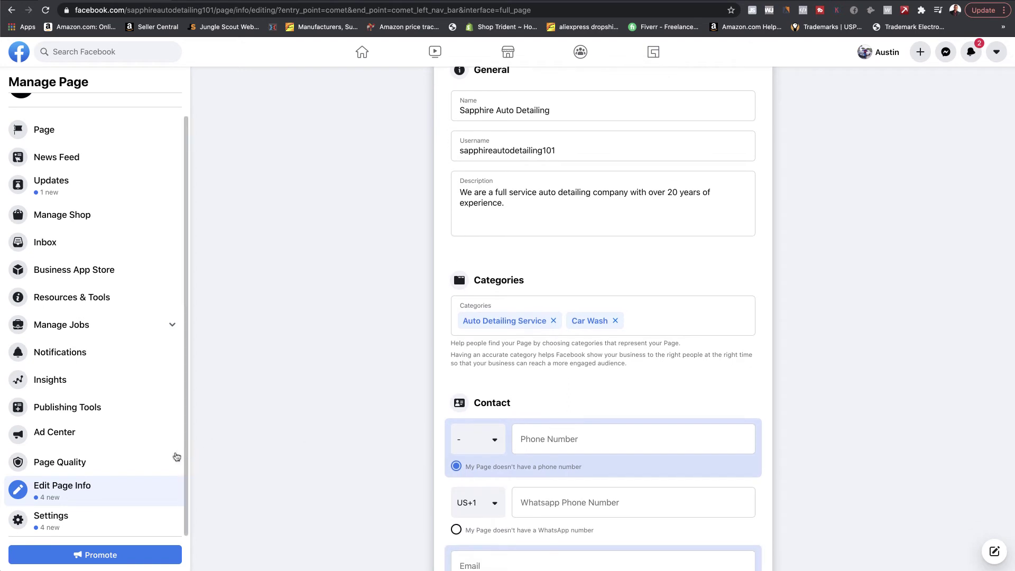
Step: Go to the Page Settings and review the Messaging options for general settings and starting a Messenger conversation
left_click(49, 524)
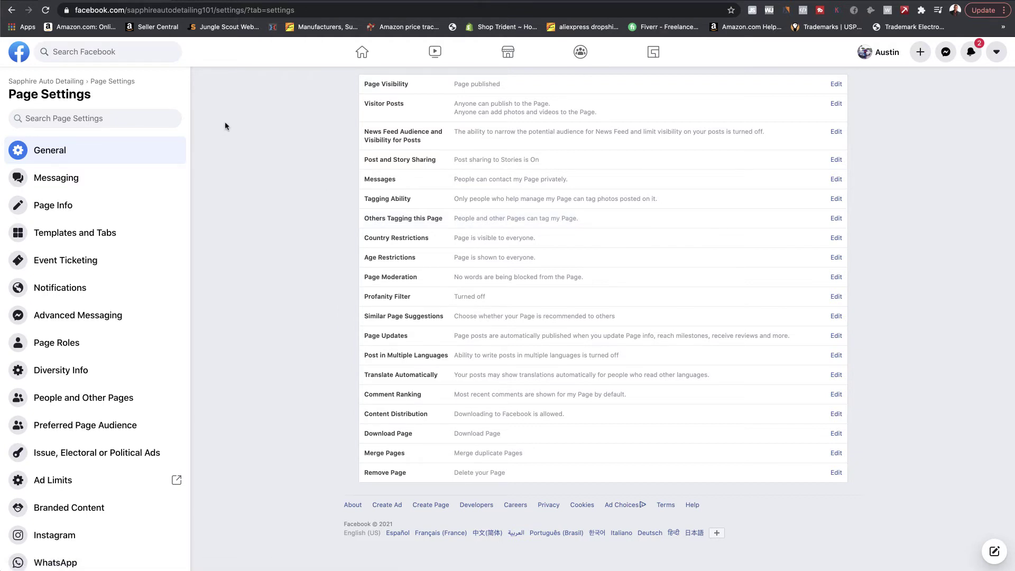
left_click(54, 185)
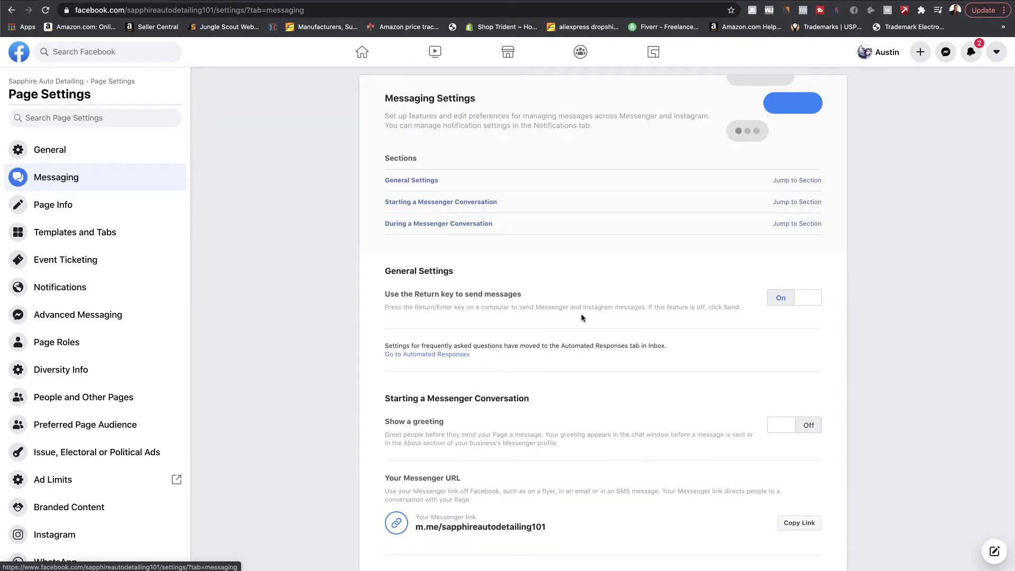
scroll(584, 317, "down", 1)
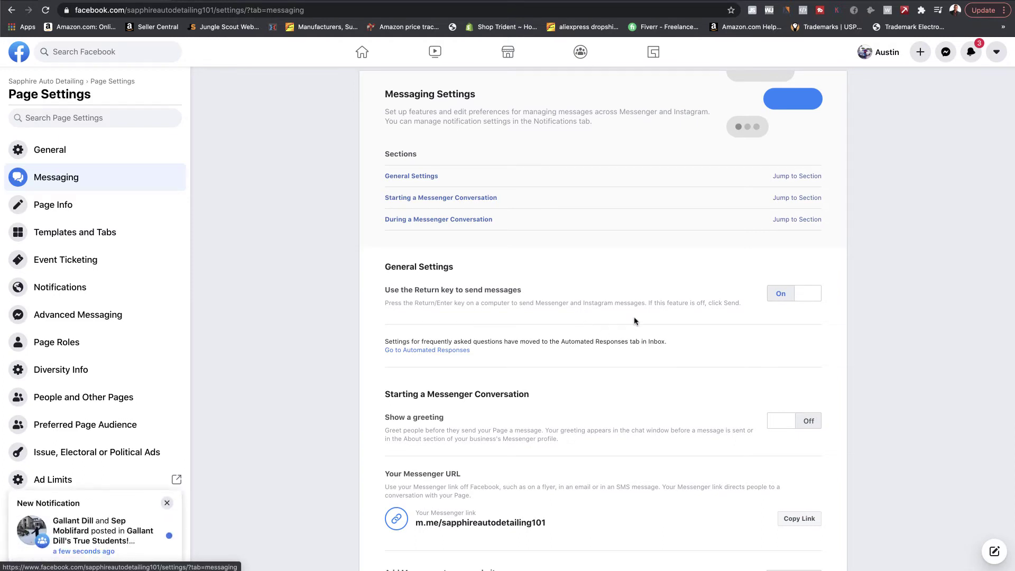
left_click(167, 502)
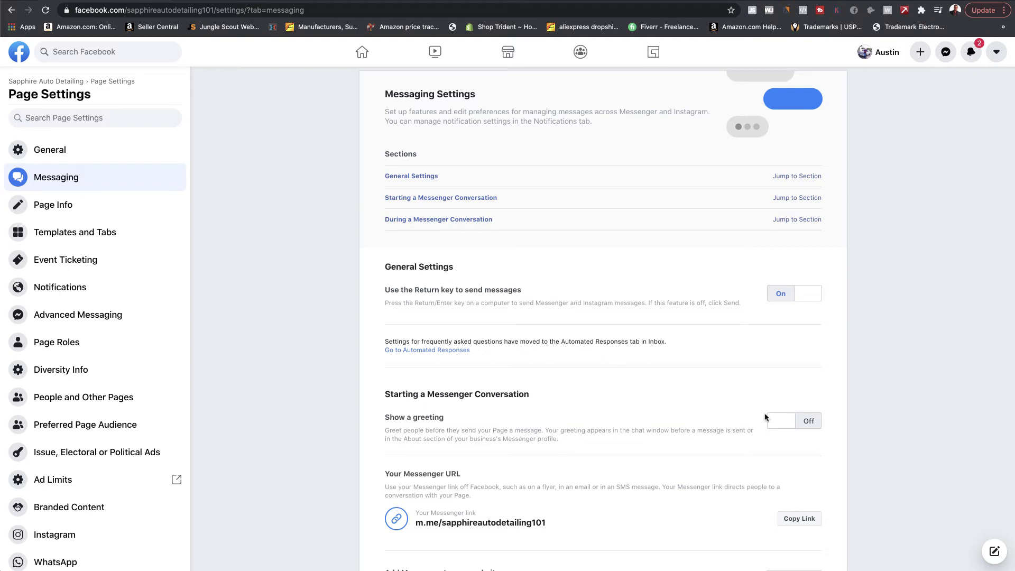
scroll(661, 420, "down", 3)
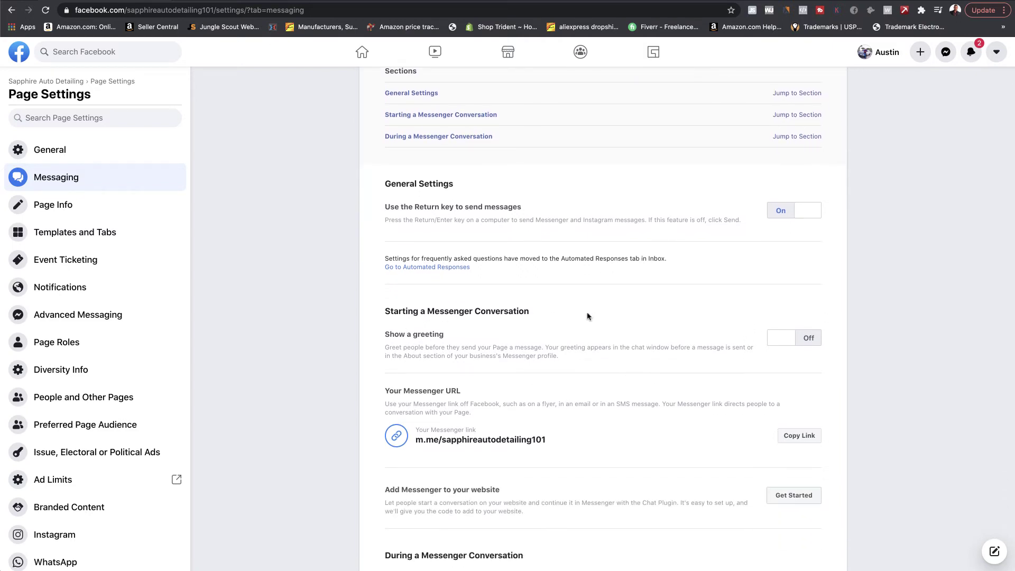
scroll(554, 320, "up", 2)
scroll(553, 320, "down", 2)
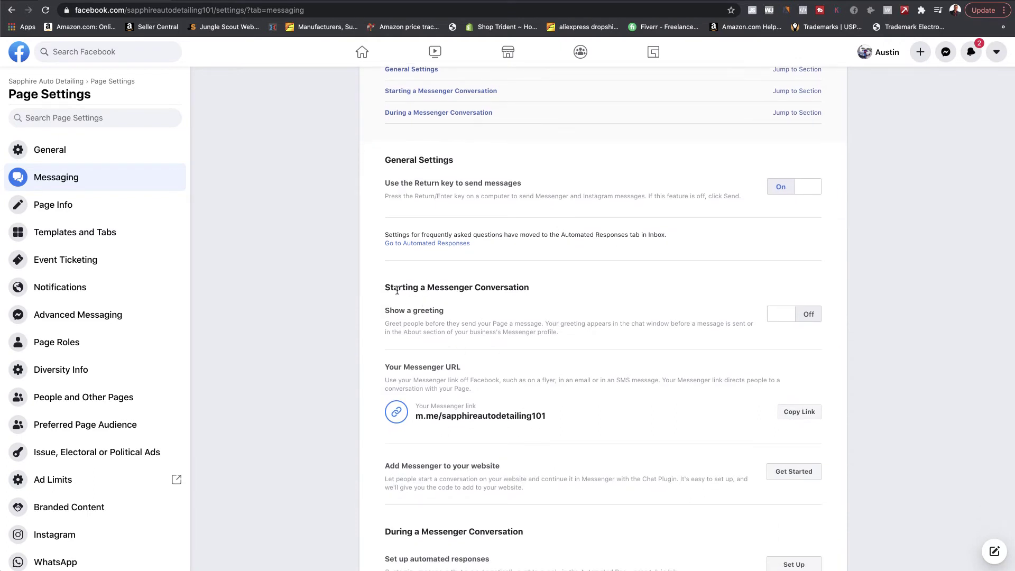
scroll(480, 317, "down", 1)
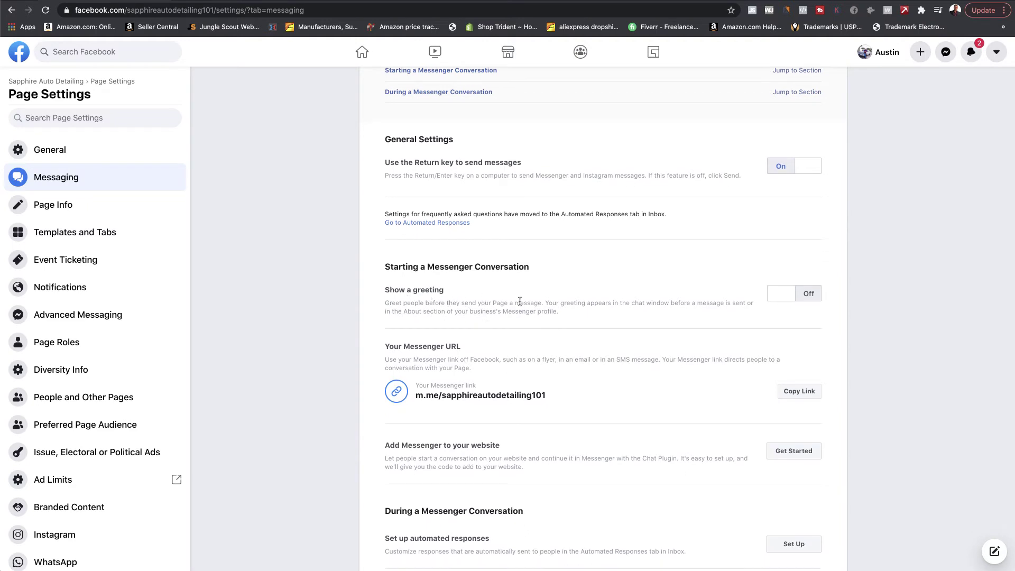
Step: Turn on the Messenger greeting, remove the recipient's full name from its text and change the opening word to "Hey"
left_click(780, 300)
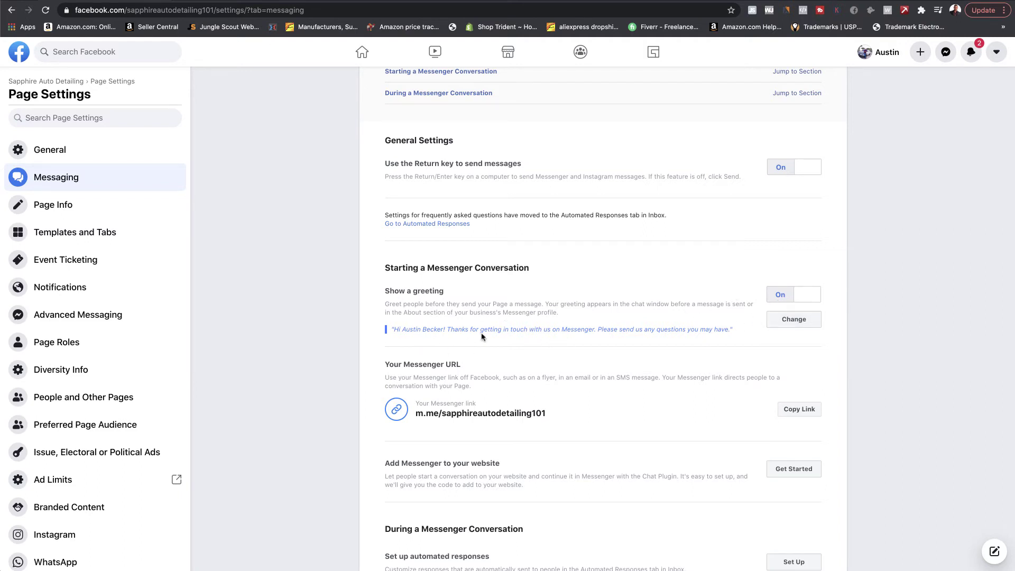
left_click(794, 319)
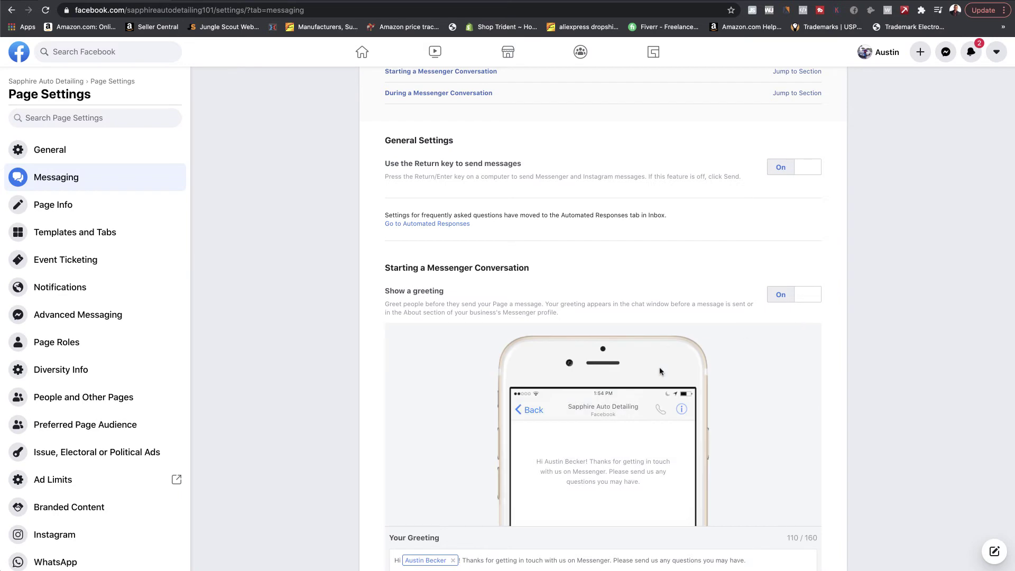
scroll(654, 395, "down", 2)
scroll(654, 395, "down", 2)
scroll(603, 380, "down", 2)
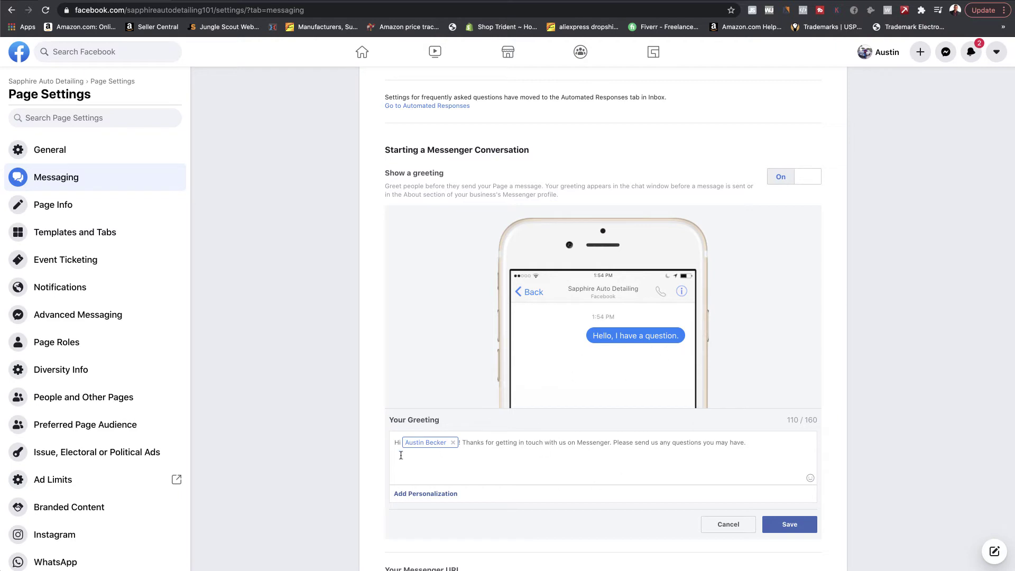
scroll(424, 448, "down", 1)
scroll(424, 449, "down", 1)
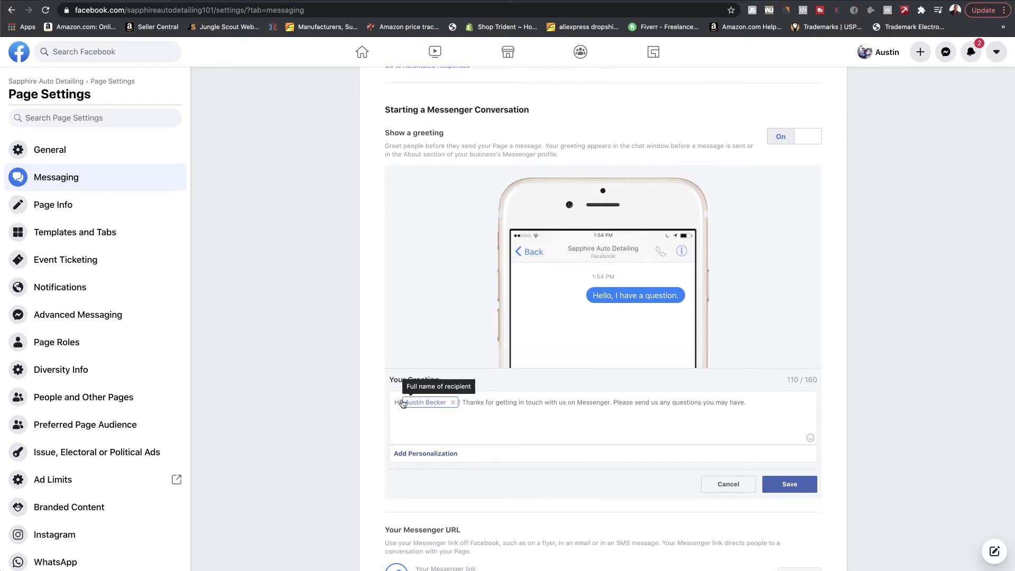
left_click(453, 403)
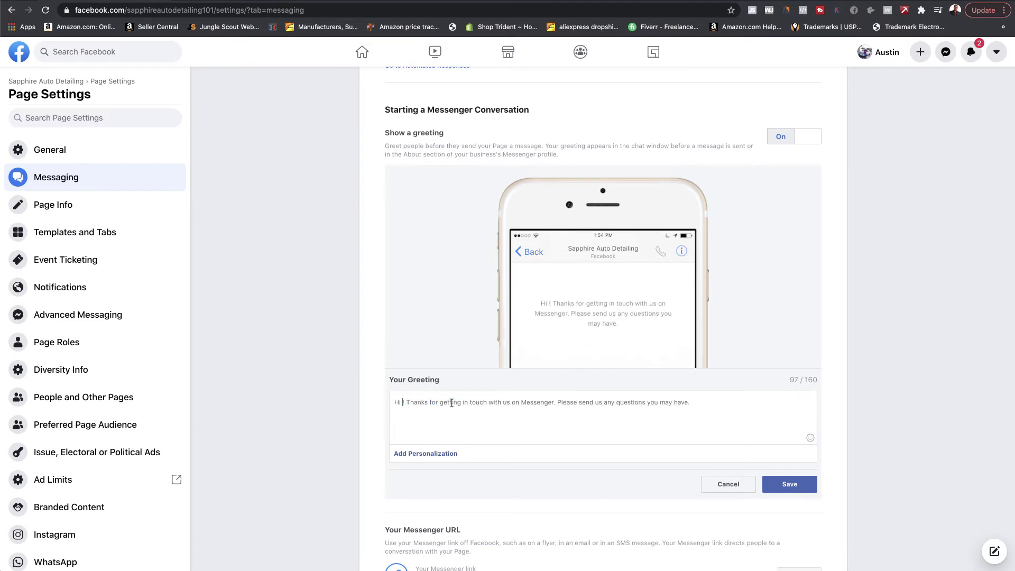
key("BackSpace")
key("BackSpace")
key("BackSpace")
type("Hey")
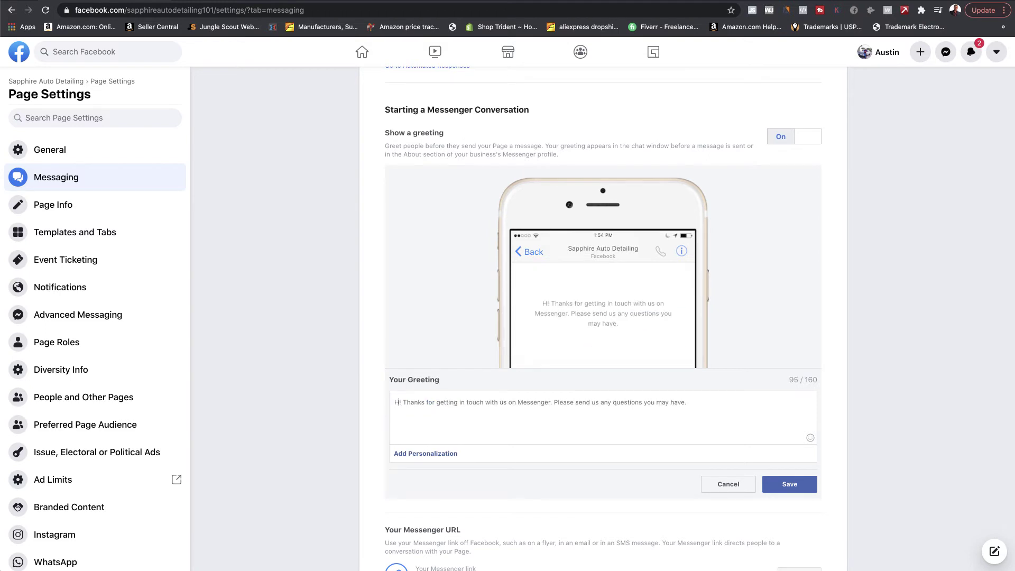
Step: Insert the recipient's first name as personalization after "Hey" in the greeting, with no space before the exclamation mark
left_click(435, 456)
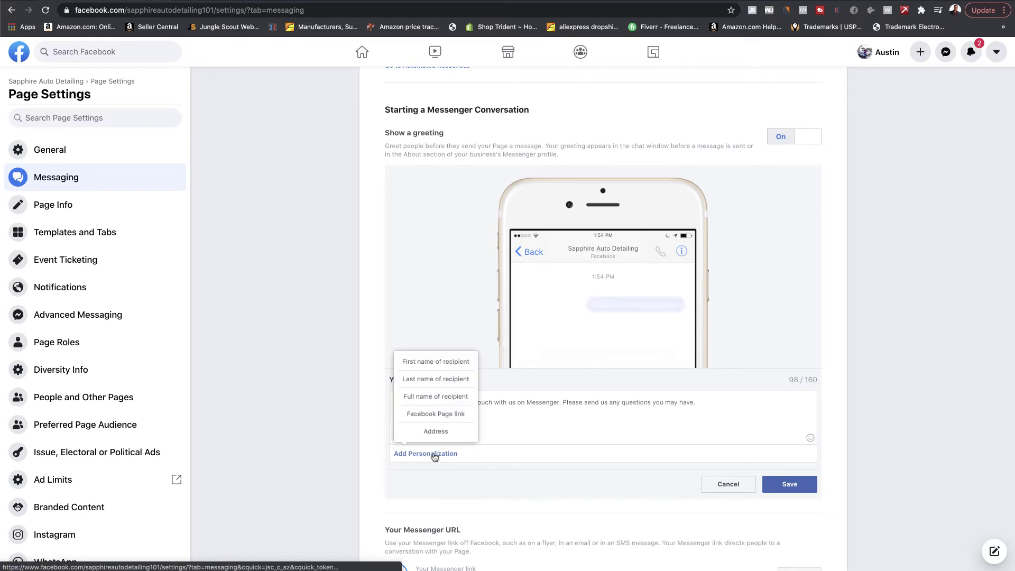
left_click(436, 362)
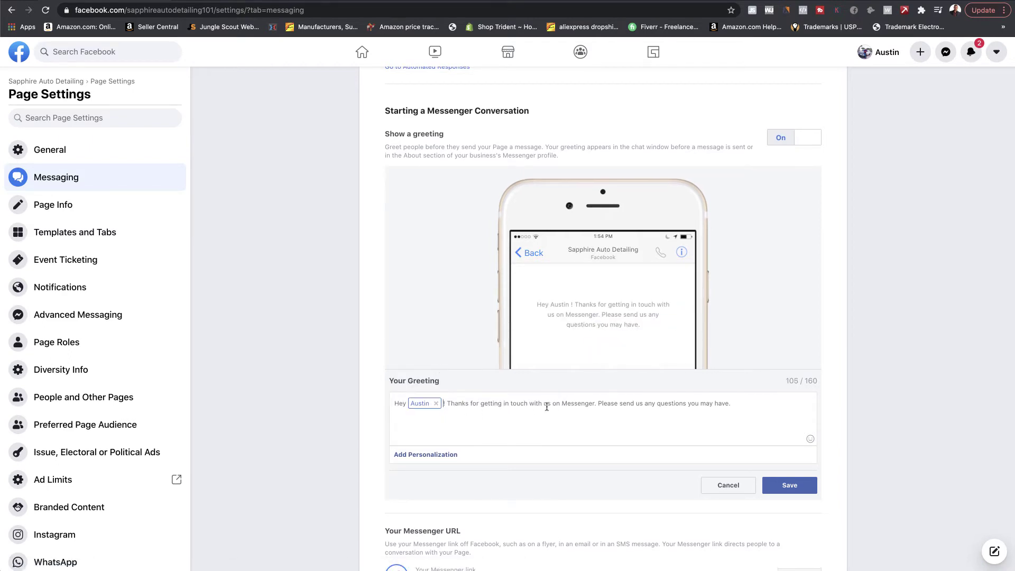
left_click(442, 403)
key("BackSpace")
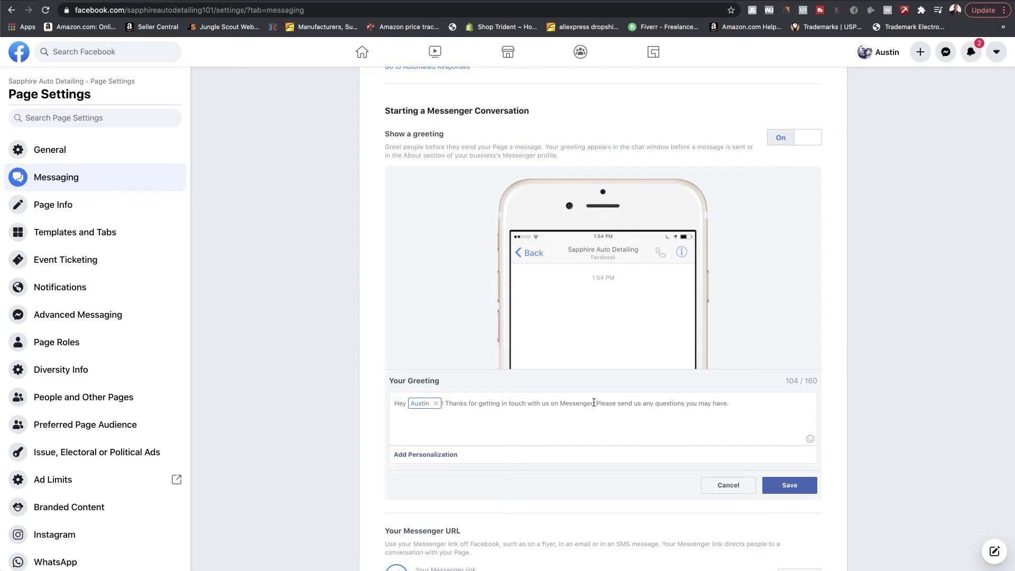
Step: Replace "on Messenger." in the greeting with "today!"
left_click_drag(594, 403, 552, 403)
scroll(551, 403, "down", 1)
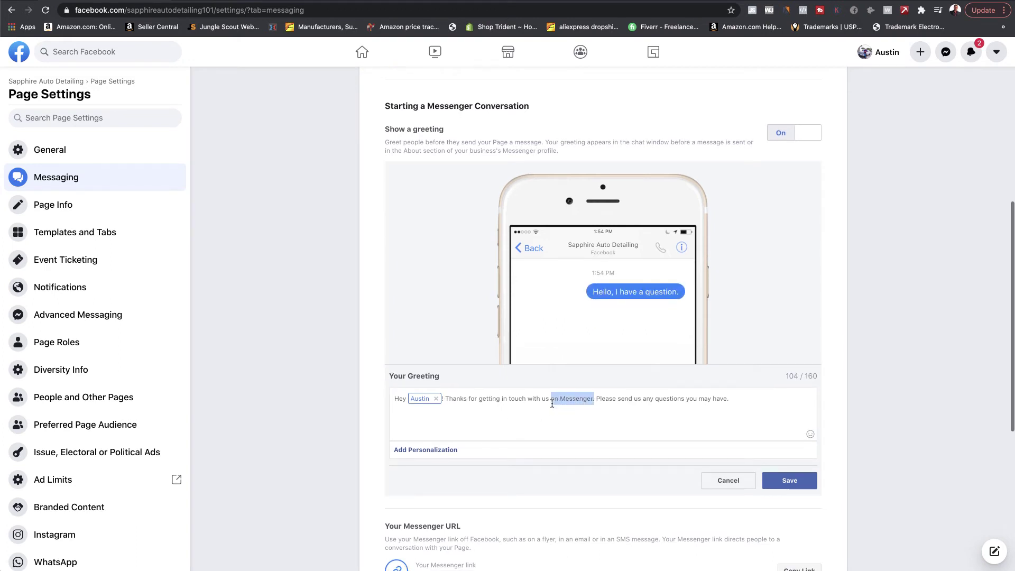
type("today!")
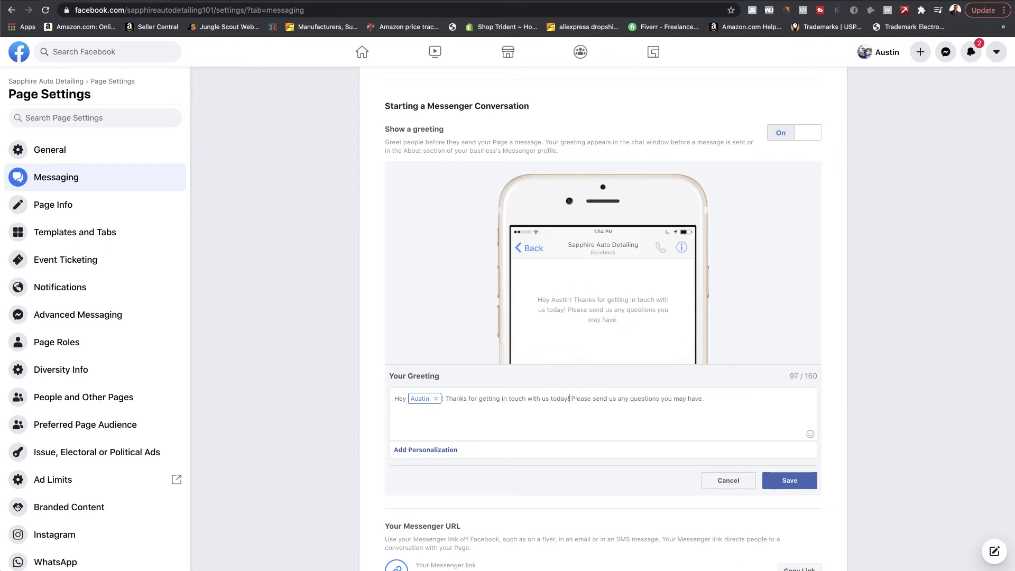
left_click(708, 398)
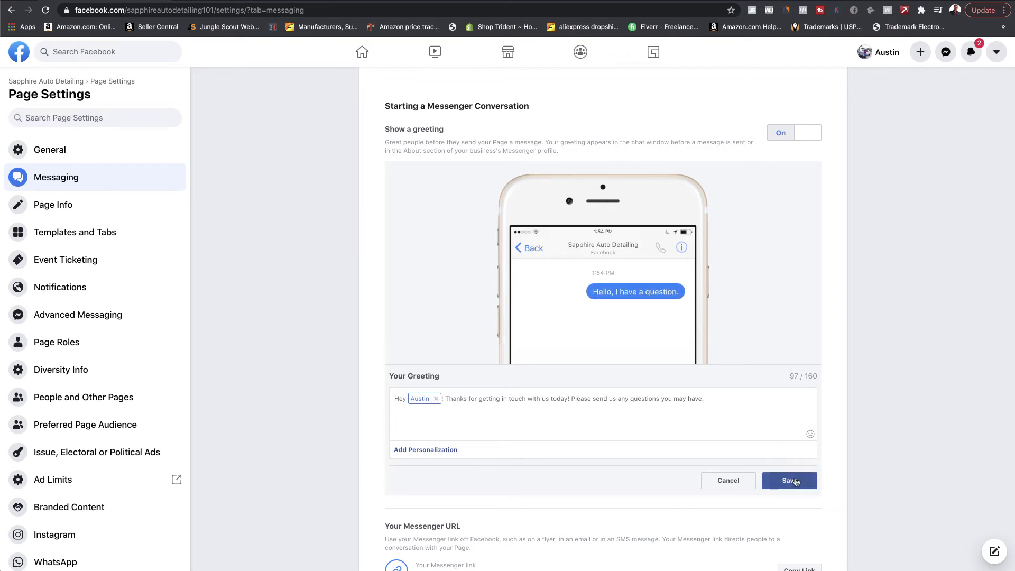
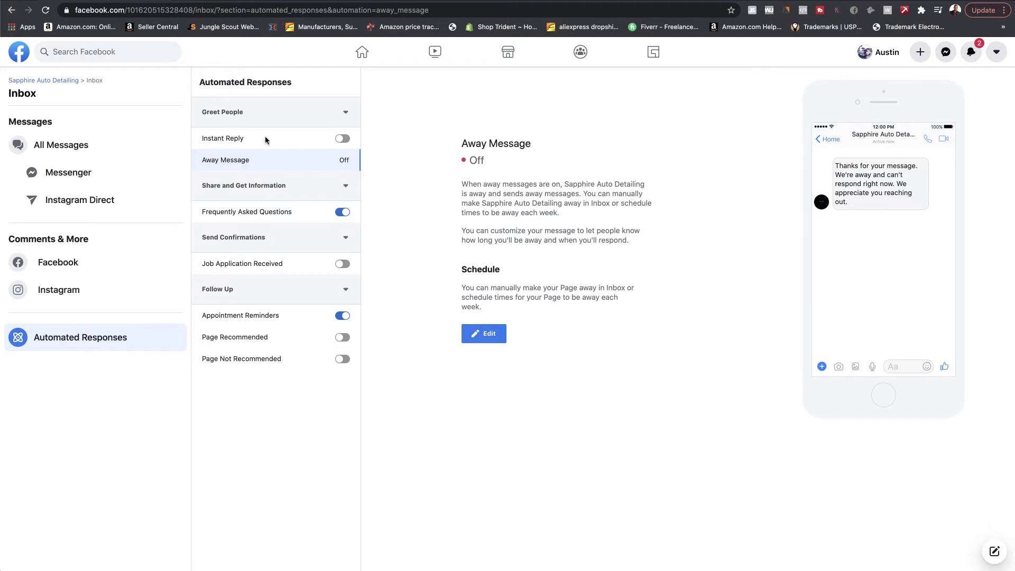
Step: Turn on the Instant Reply automated response and open its message for editing
left_click(341, 139)
left_click(240, 137)
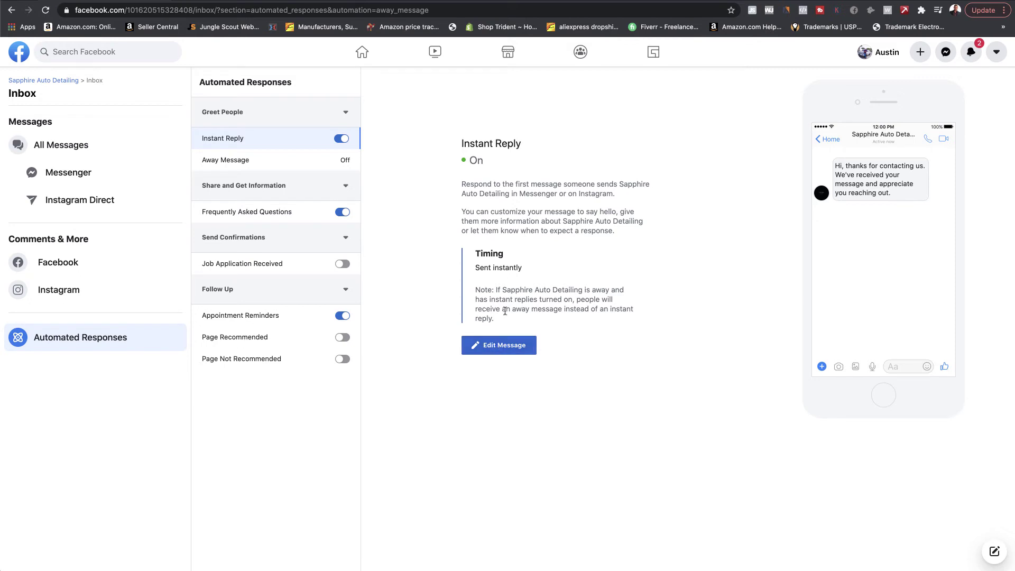
left_click(501, 345)
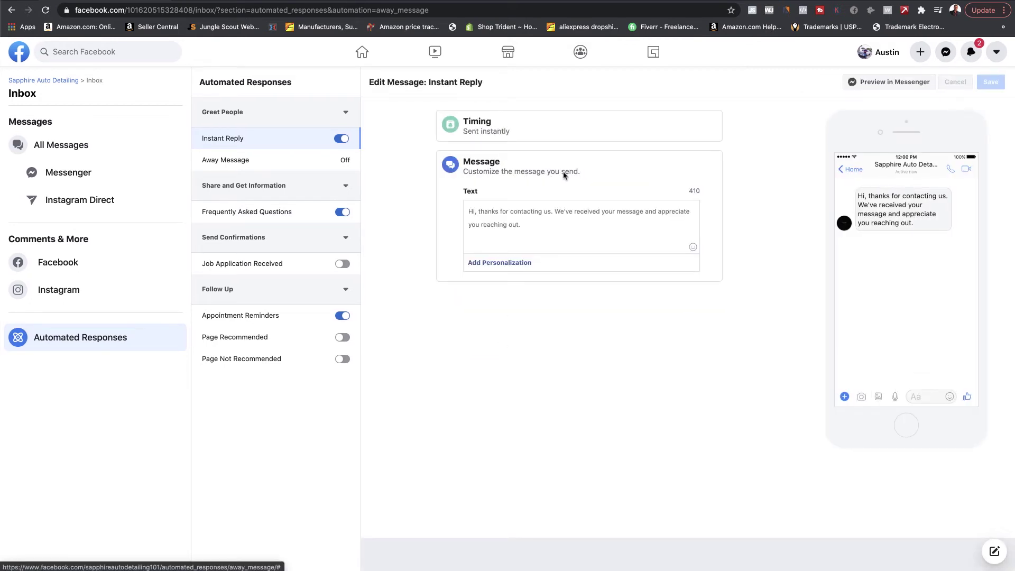
Step: Add "Someone from our team will get in touch with you in the next hour" at the end of the instant reply text
left_click_drag(530, 229, 508, 213)
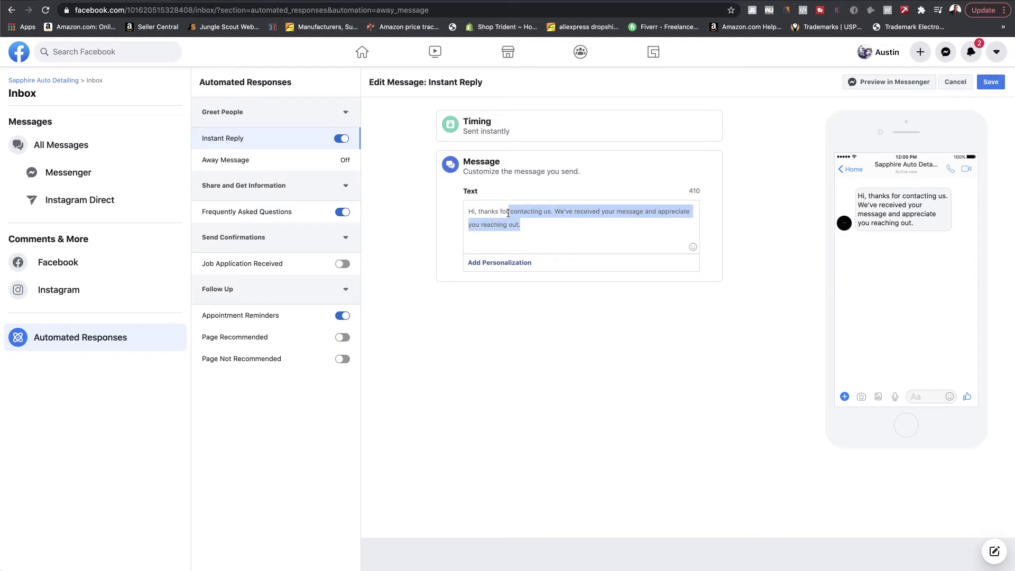
left_click(579, 228)
left_click_drag(538, 222, 557, 212)
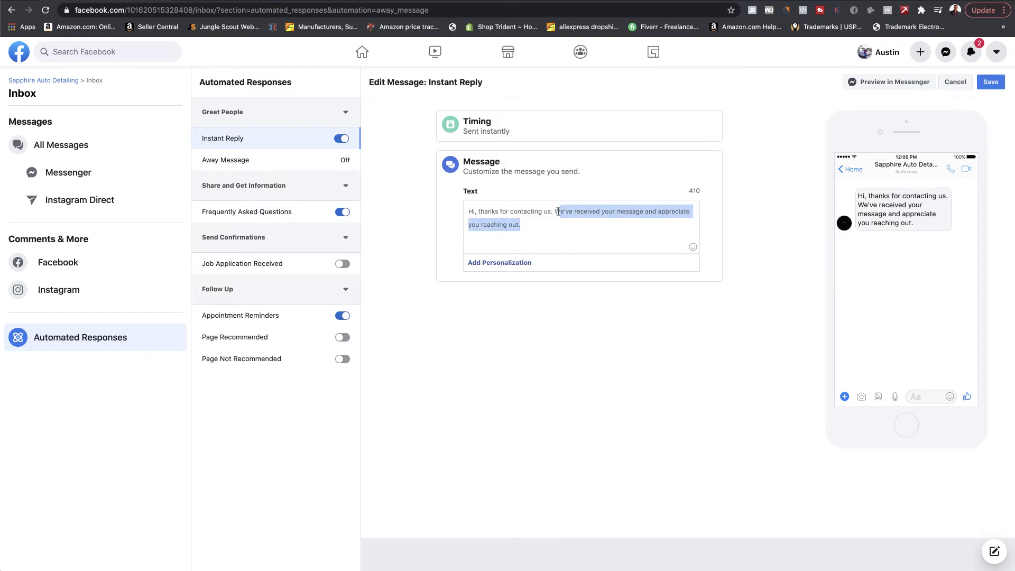
left_click(554, 226)
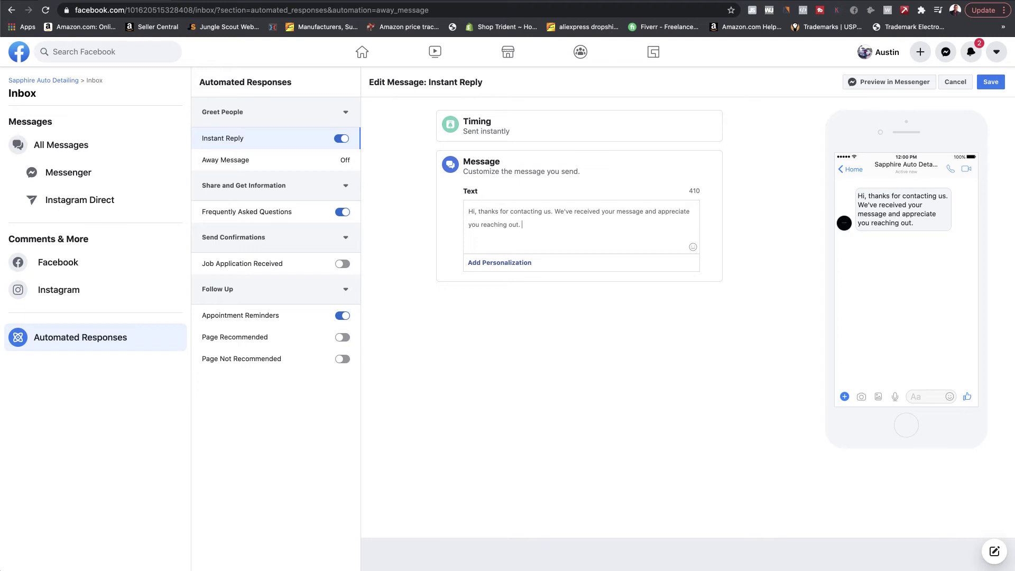
type("omeone from our team ")
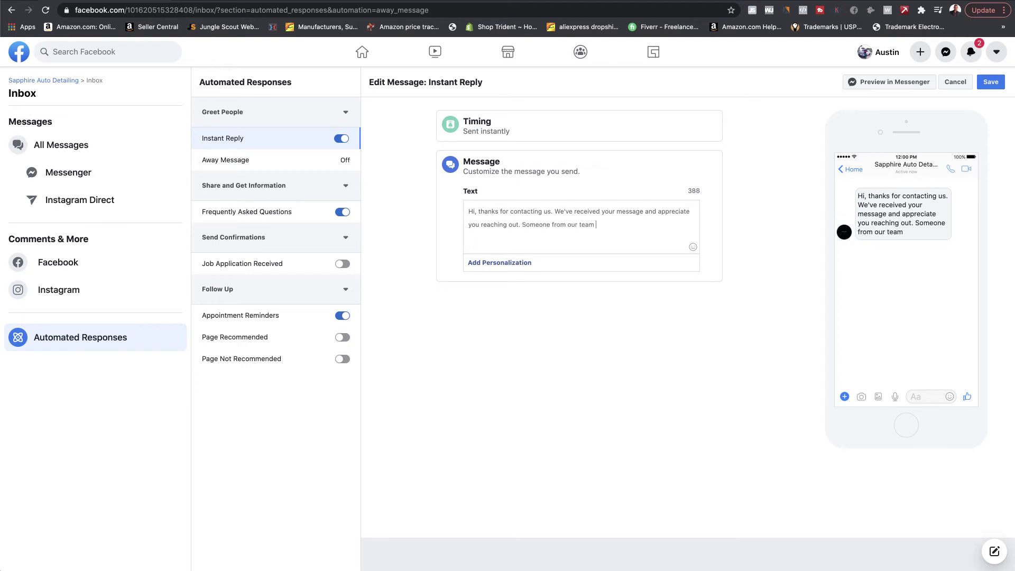
type("will get in touch wi")
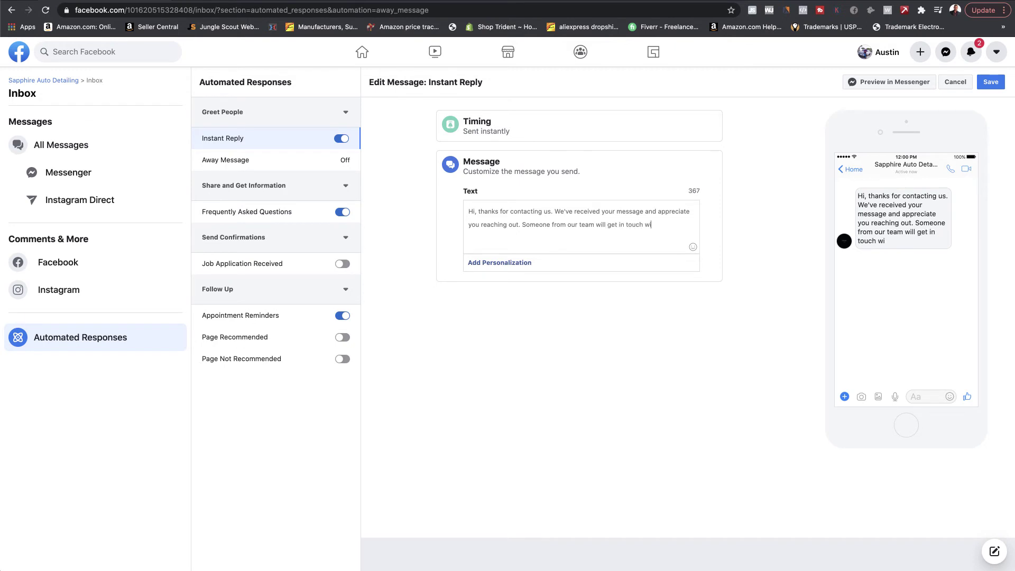
type("th you in the next hou")
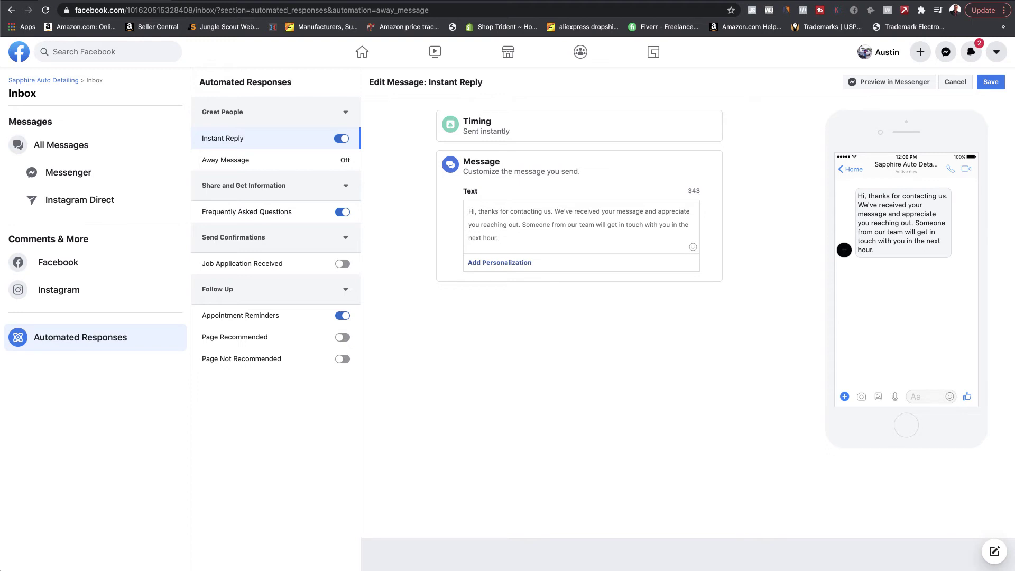
Step: Append "Until then feel free to browse our newest product collection and here is a 10% off coupon code for your purchase!" to the reply and save
type("r. Until then feel free to b")
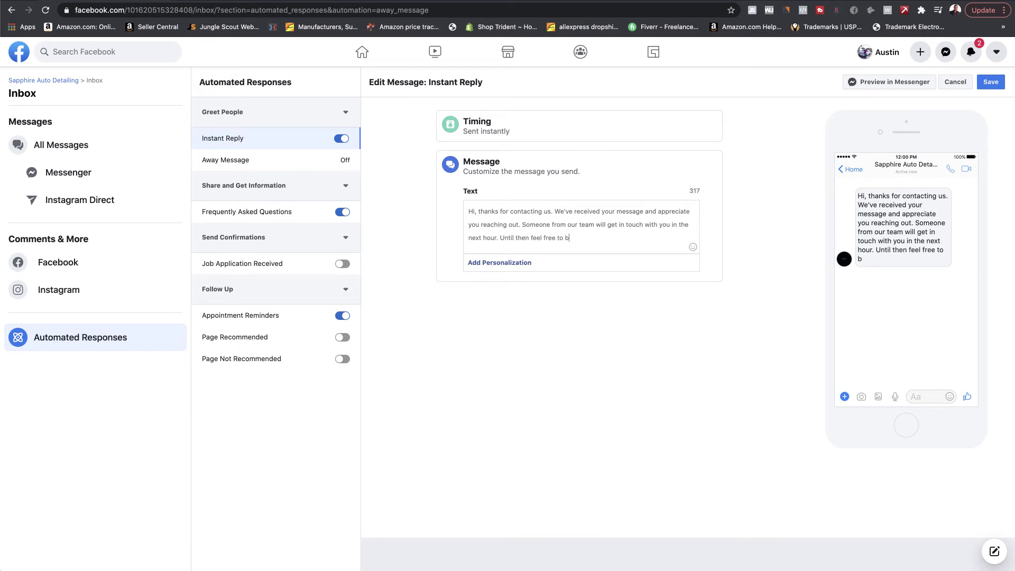
type("rowse our newest produc")
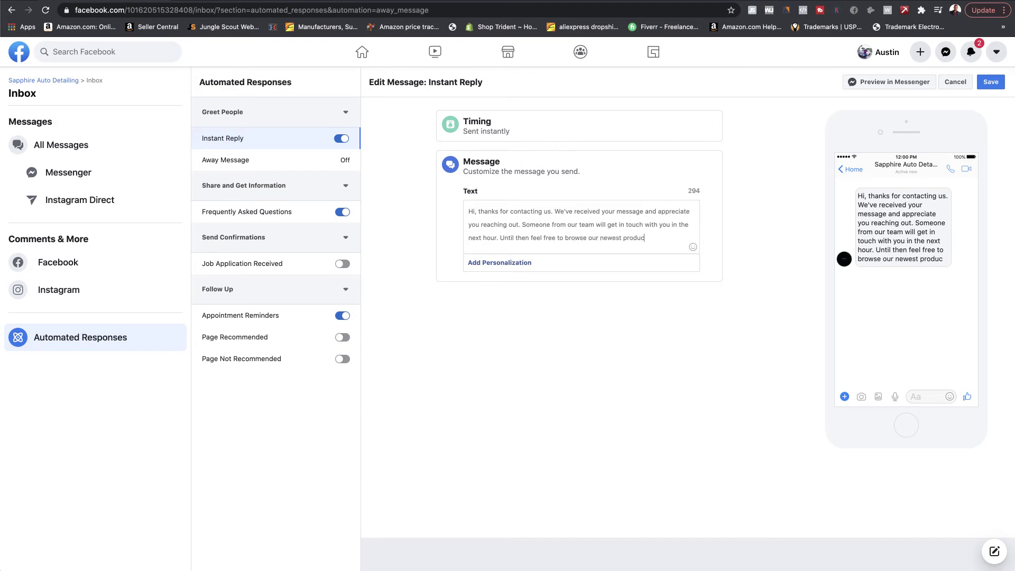
type("t colle")
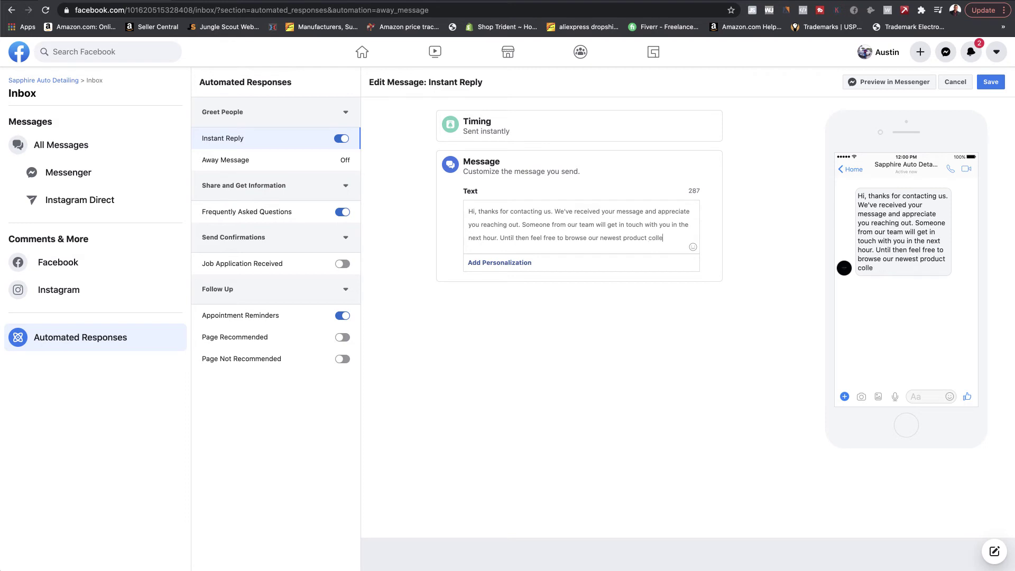
type("ction and")
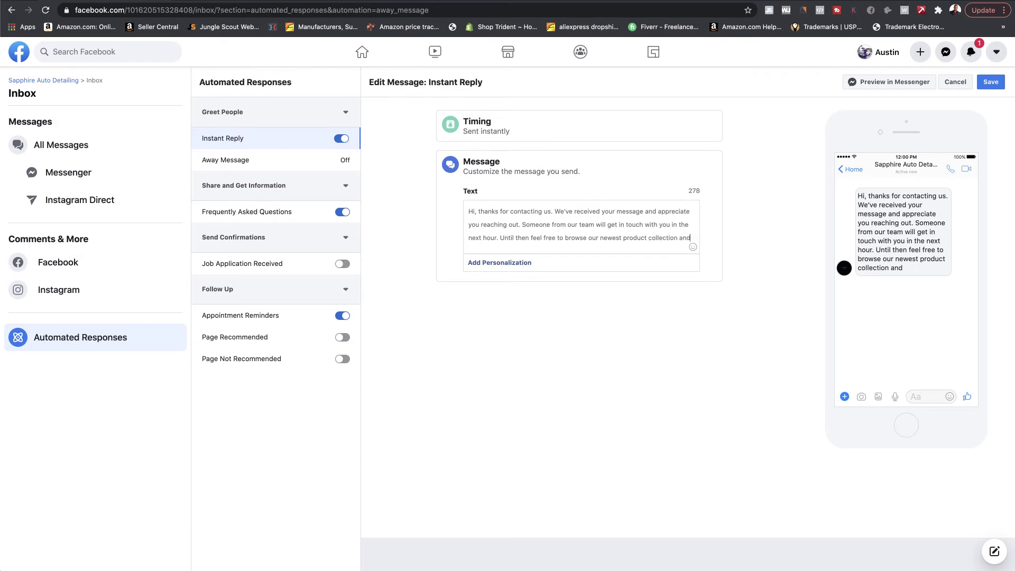
type(" here is ")
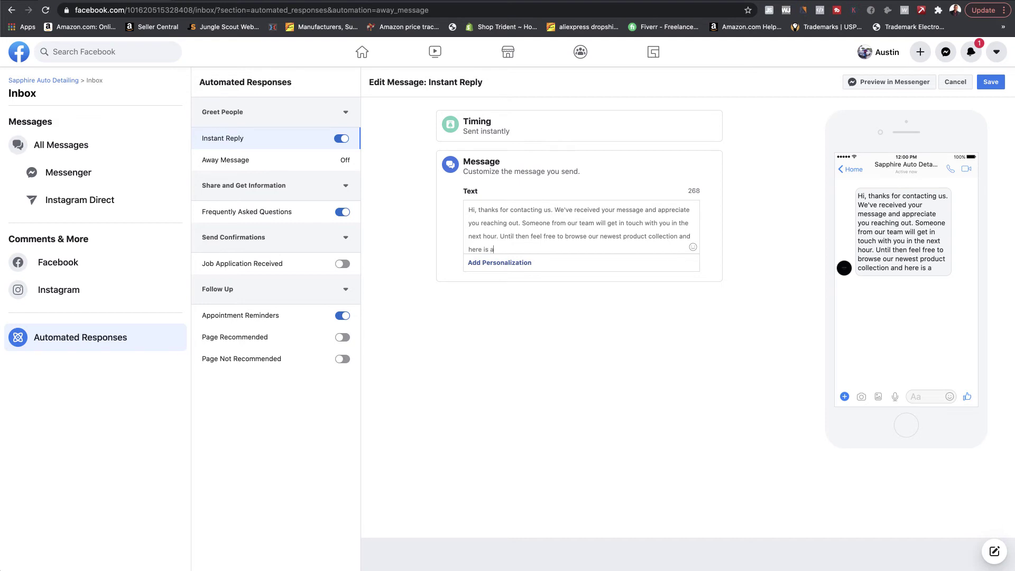
type("a 10% off coup")
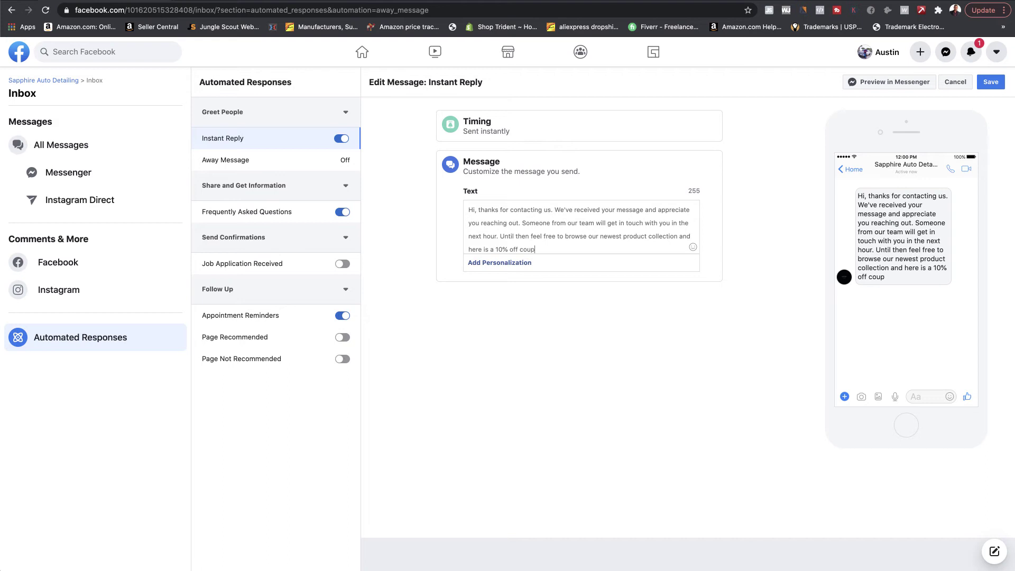
type("on code for your purchase!")
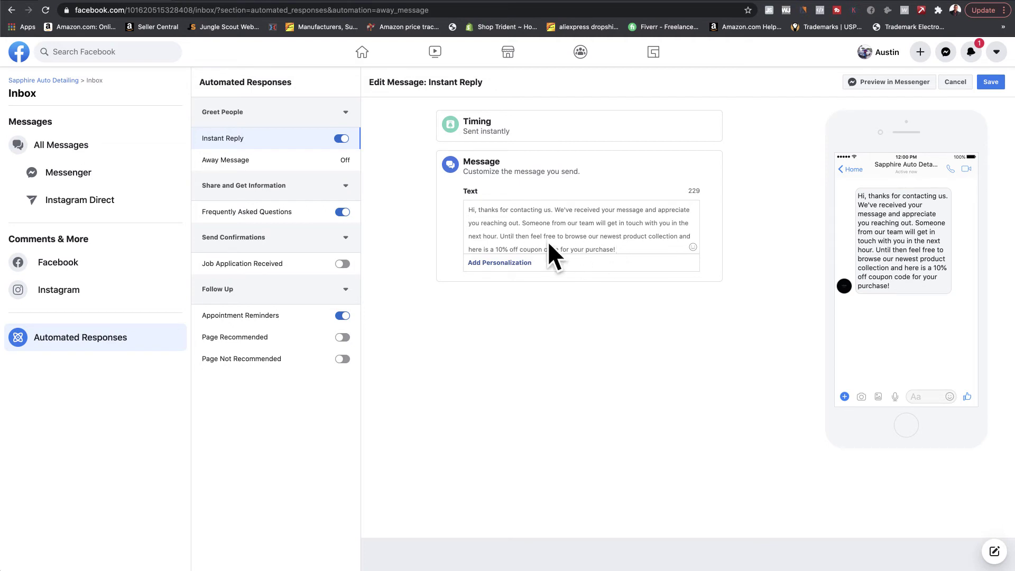
scroll(542, 238, "down", 1)
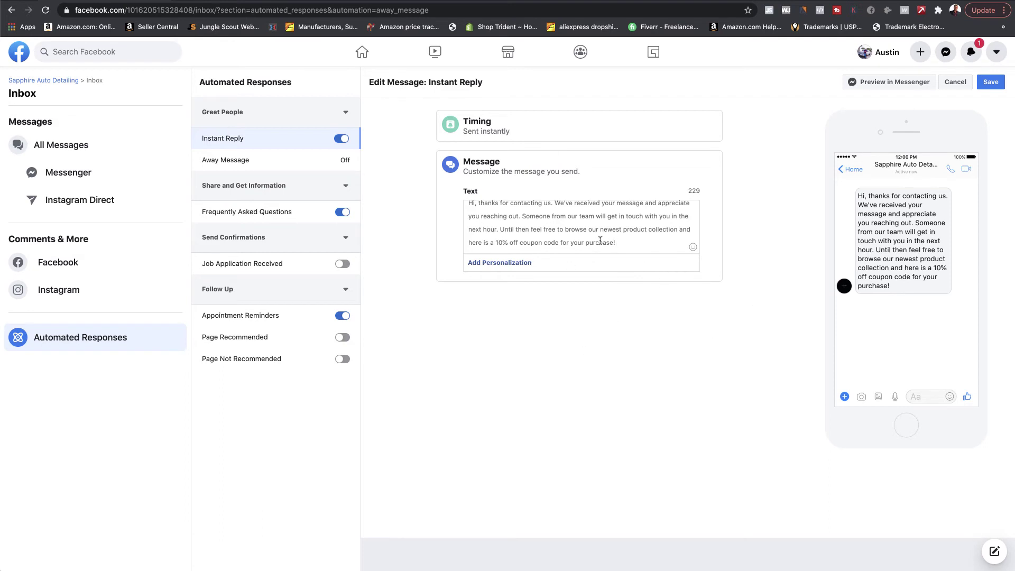
scroll(614, 244, "up", 1)
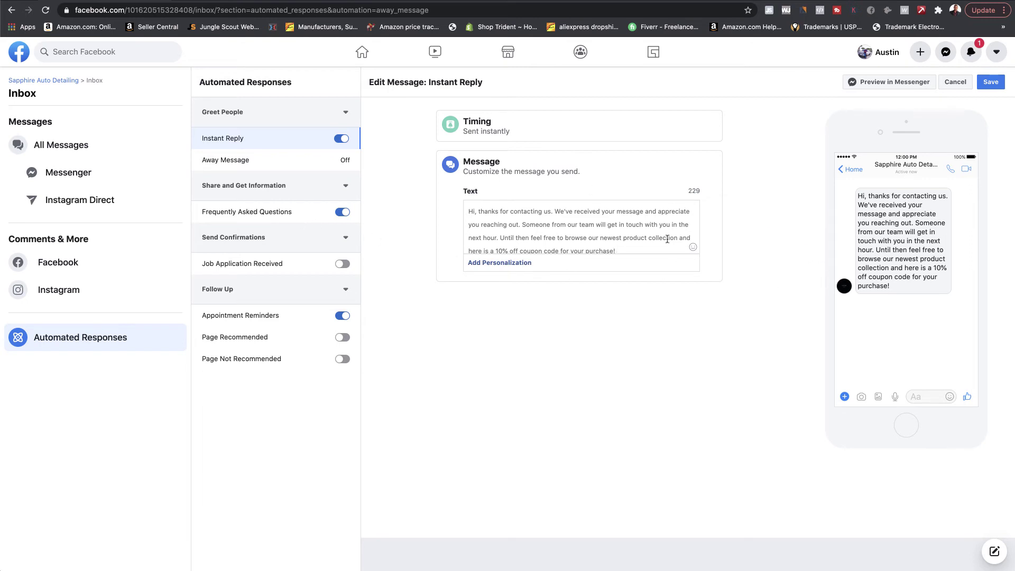
left_click(996, 83)
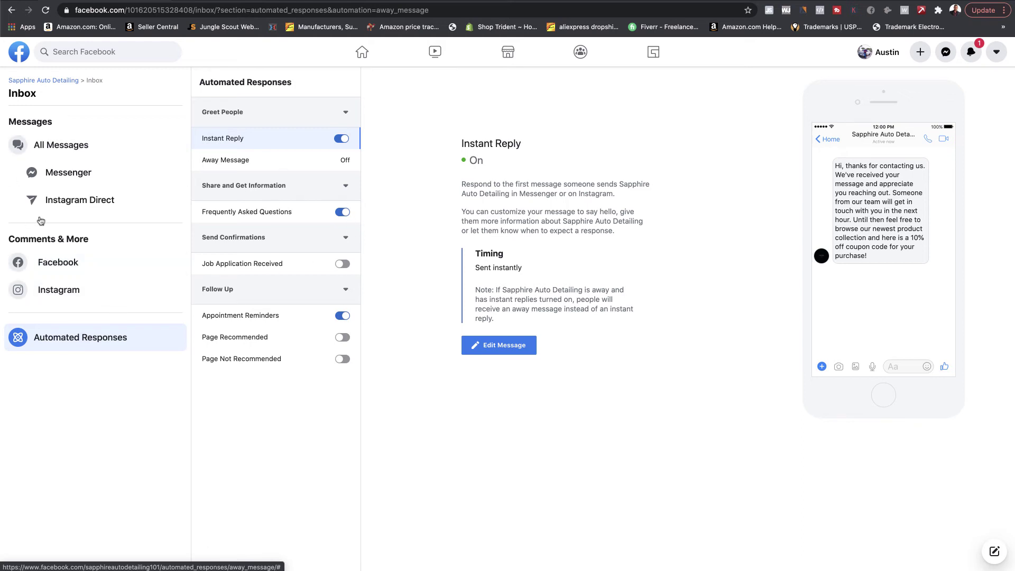
Step: Check the Facebook comments in the inbox and go to the Templates and Tabs section of the Page Settings
left_click(72, 260)
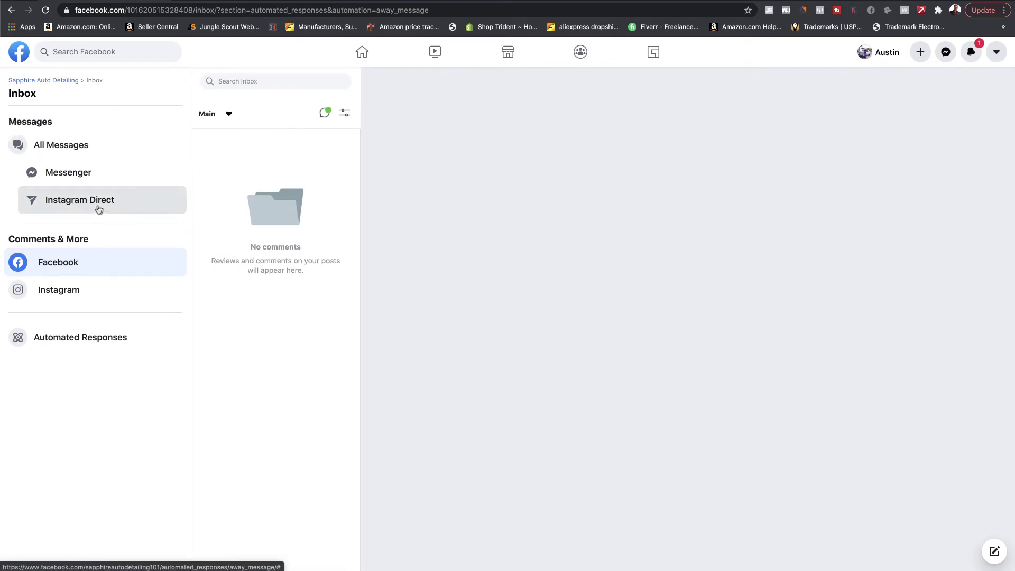
left_click(51, 83)
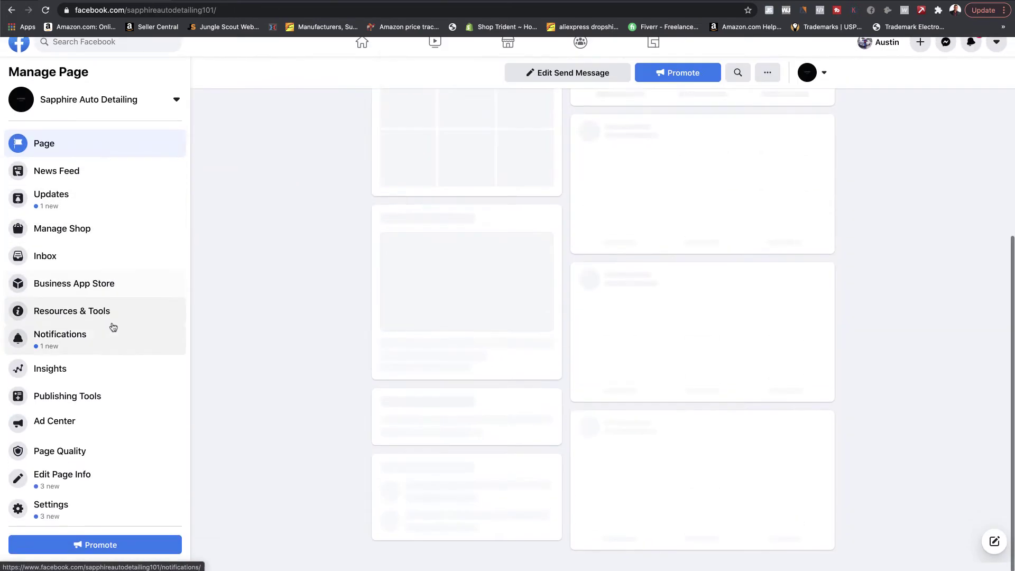
left_click(42, 516)
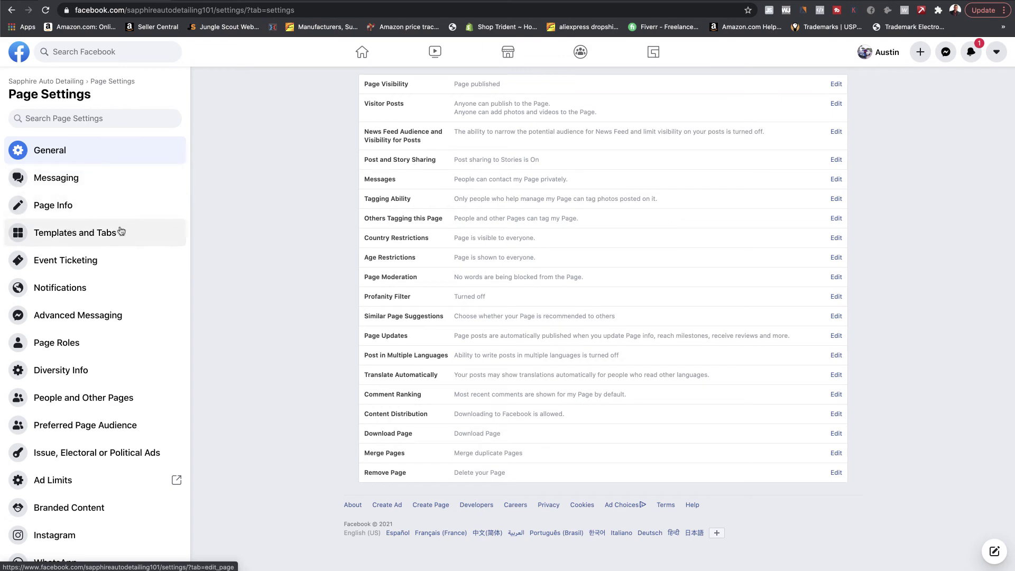
left_click(70, 239)
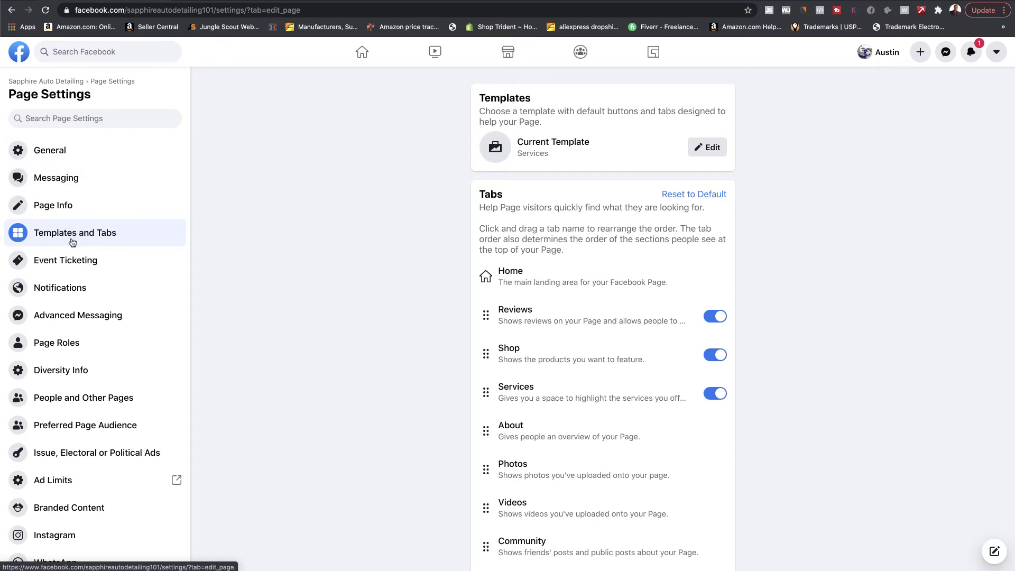
Step: Return to the Sapphire Auto Detailing Page and examine its tabs, including the additional ones under More
left_click(38, 82)
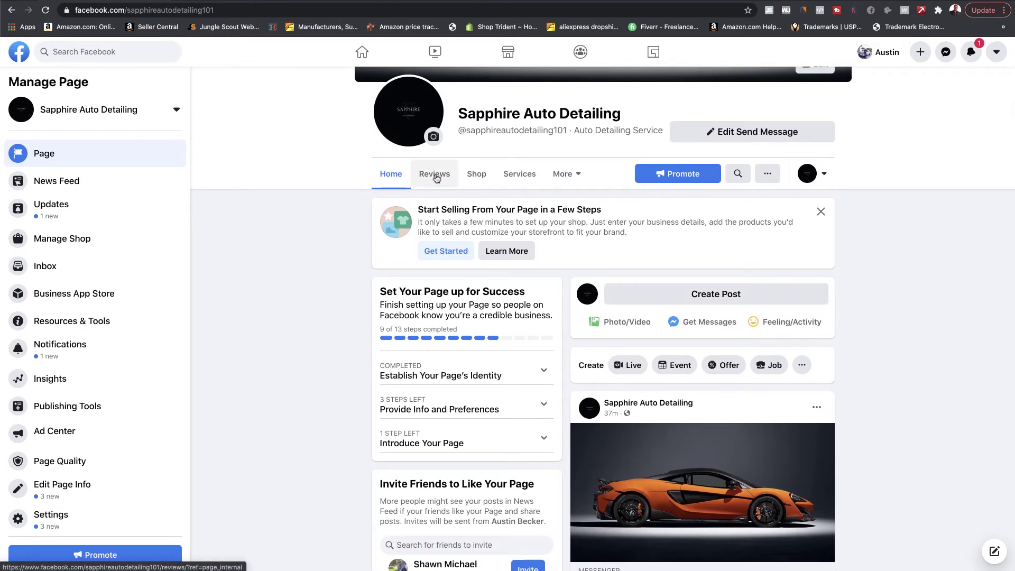
scroll(529, 177, "up", 1)
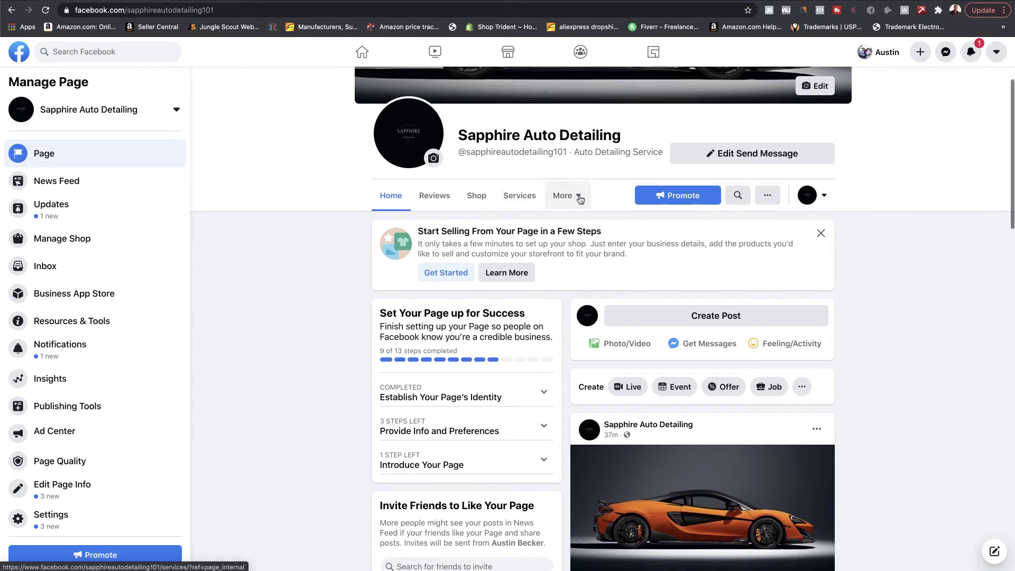
left_click(578, 195)
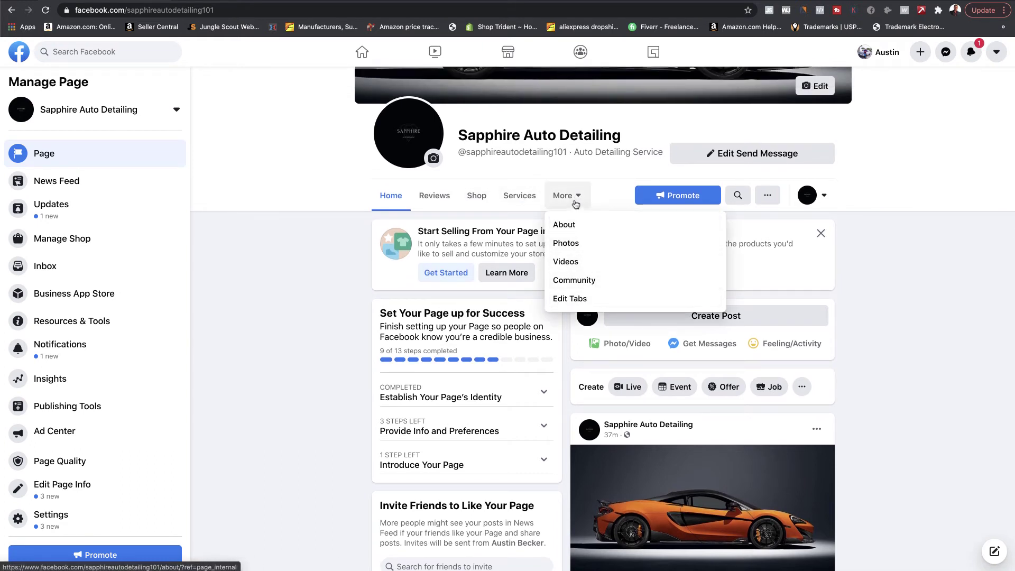
left_click(565, 196)
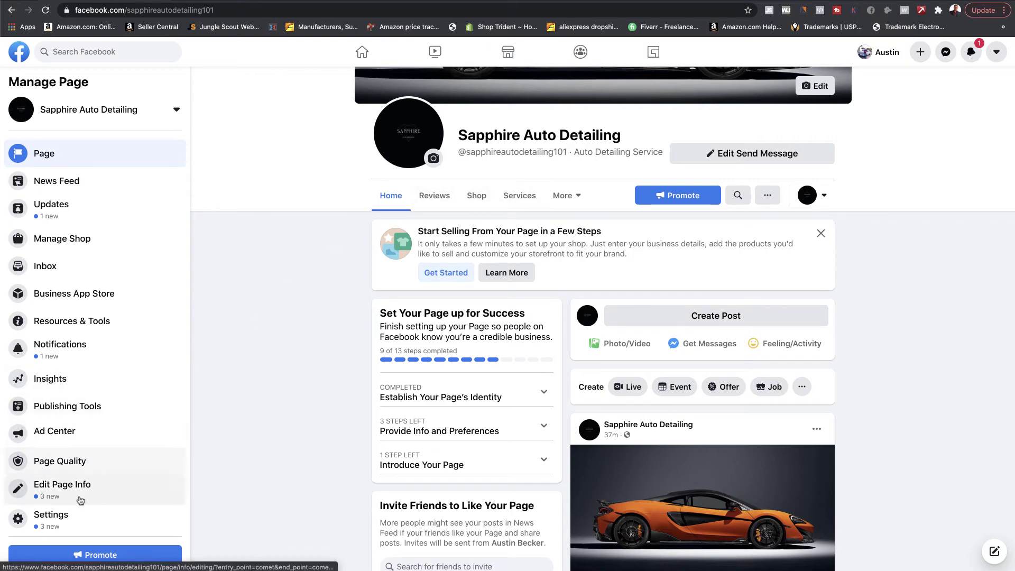
Step: Go back to Templates and Tabs in the Page Settings, review the available tabs and turn off the Reviews tab
left_click(56, 520)
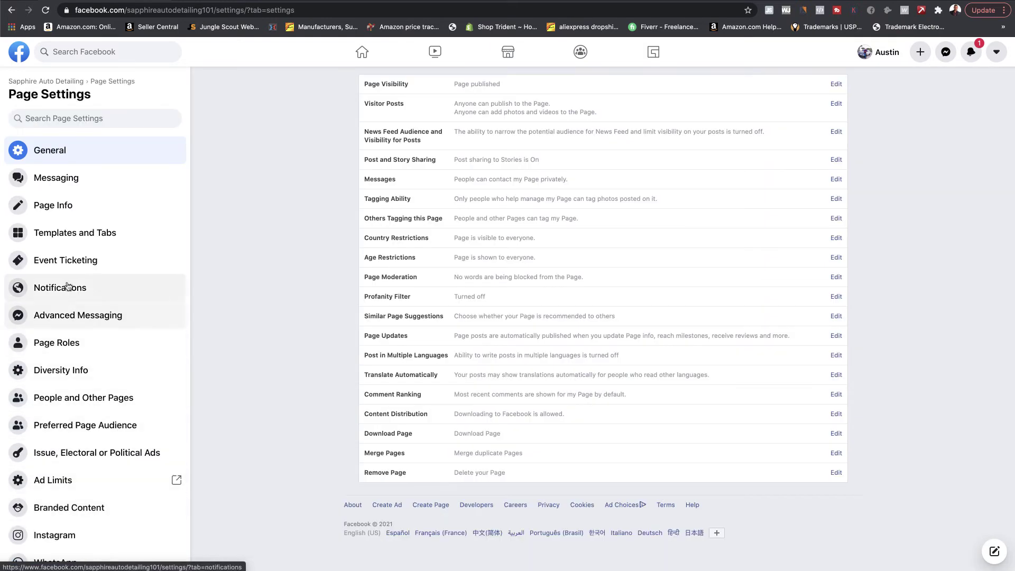
left_click(62, 236)
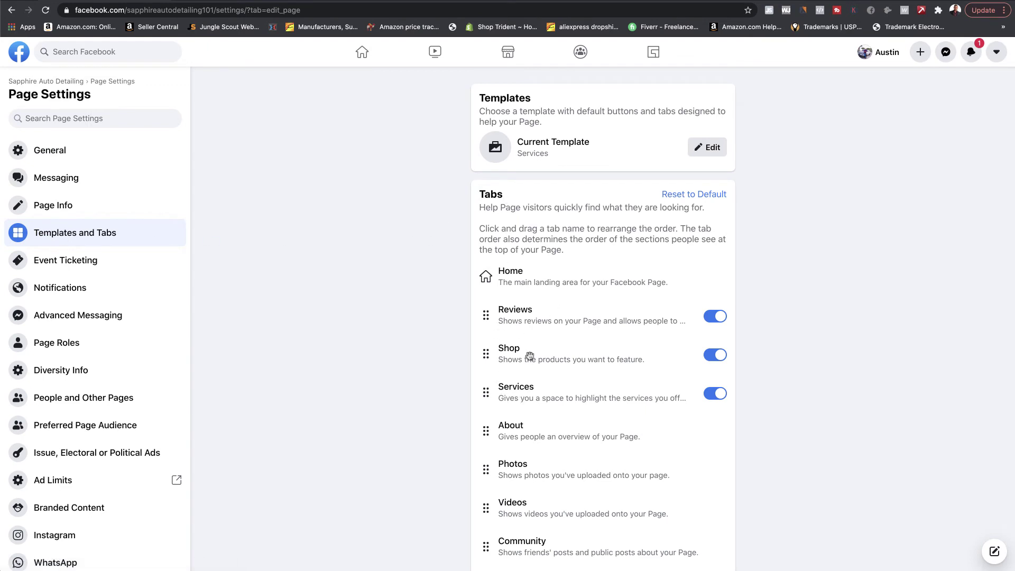
scroll(530, 354, "down", 1)
scroll(522, 300, "down", 1)
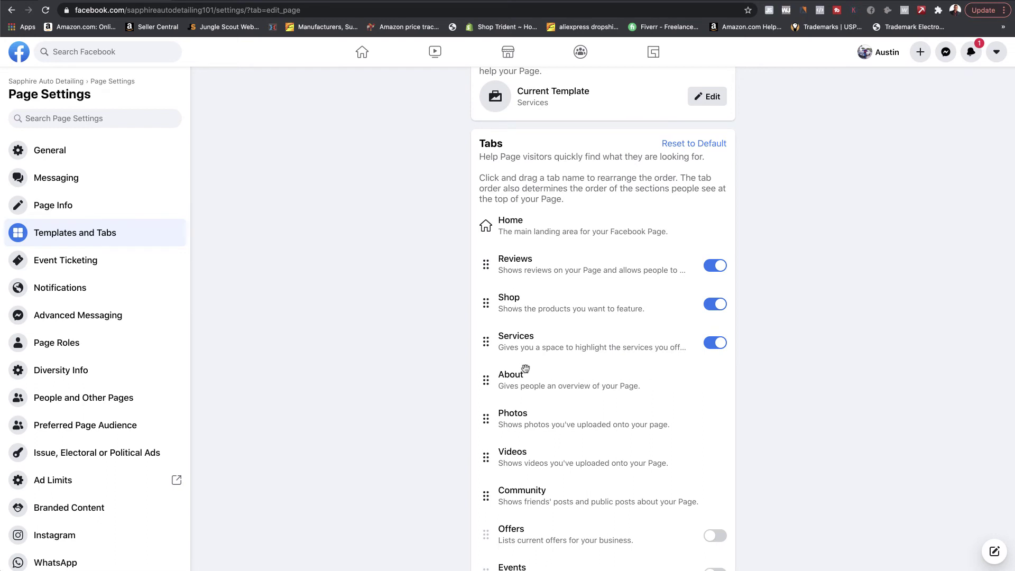
scroll(525, 343, "down", 1)
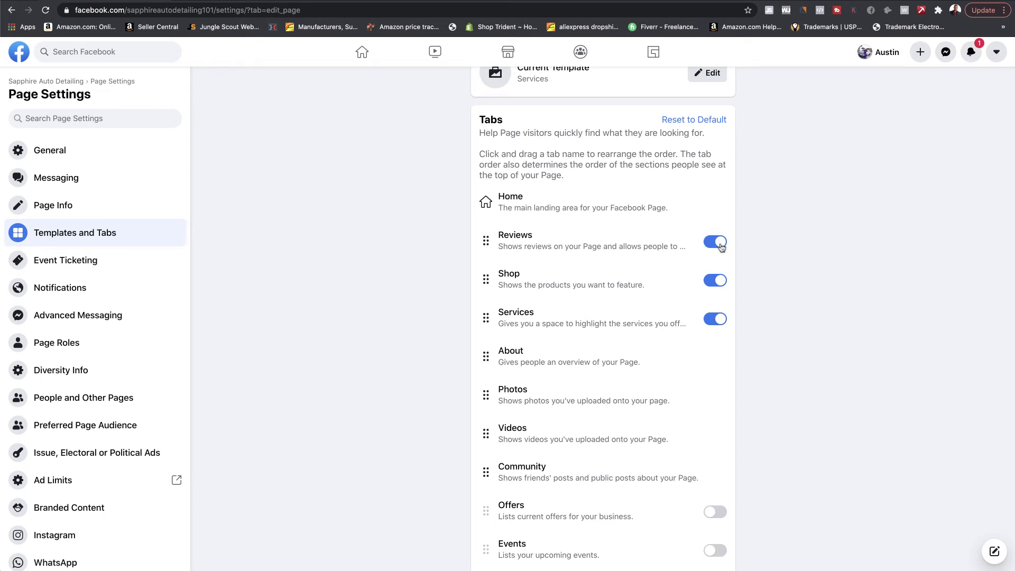
scroll(703, 307, "down", 1)
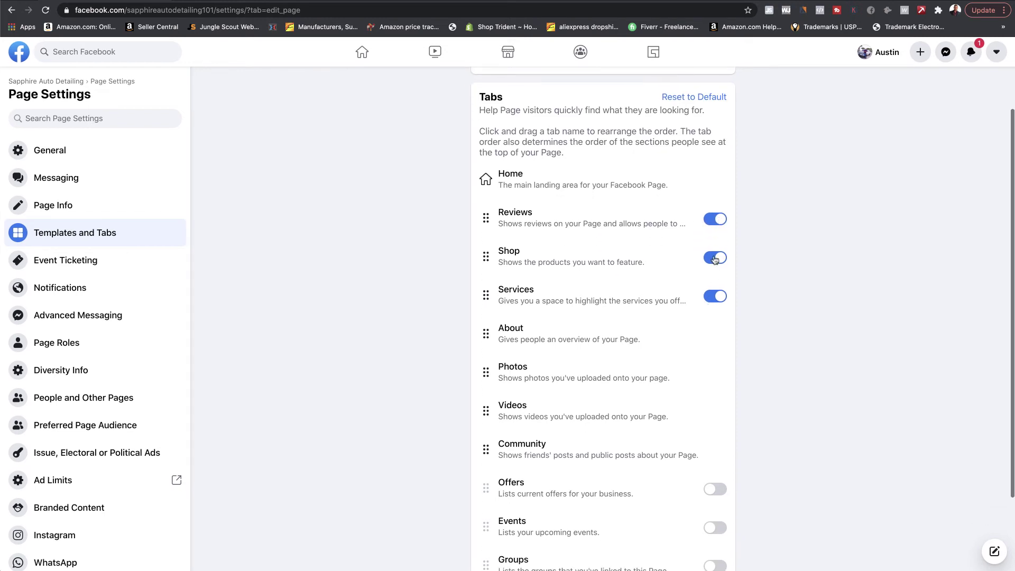
scroll(713, 258, "down", 3)
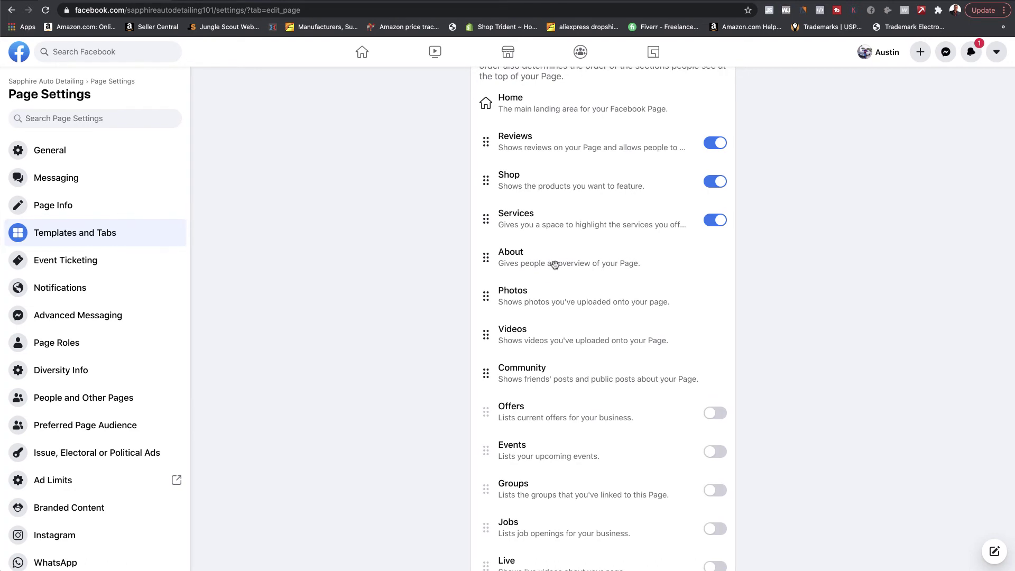
scroll(522, 271, "down", 1)
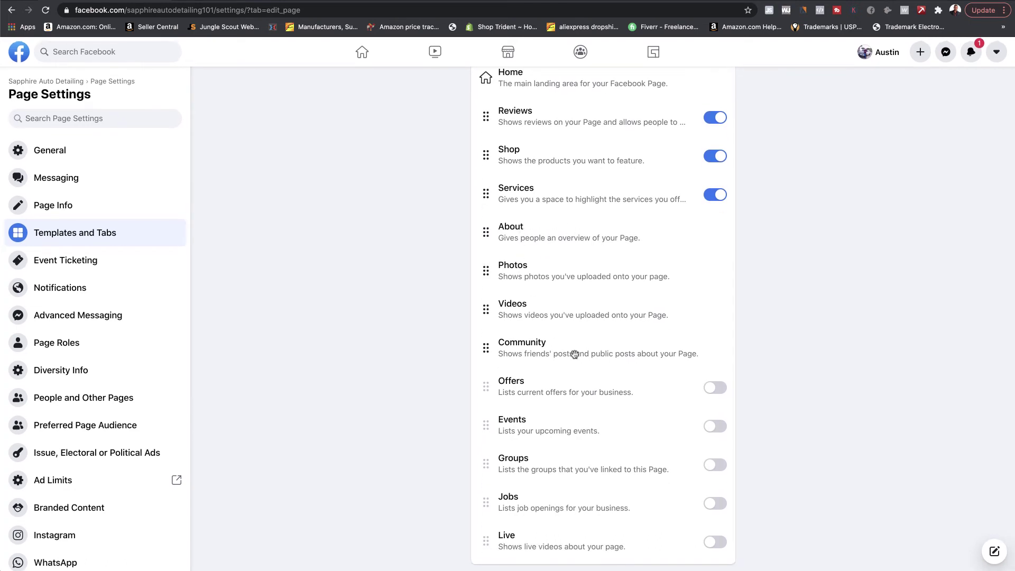
scroll(689, 258, "up", 1)
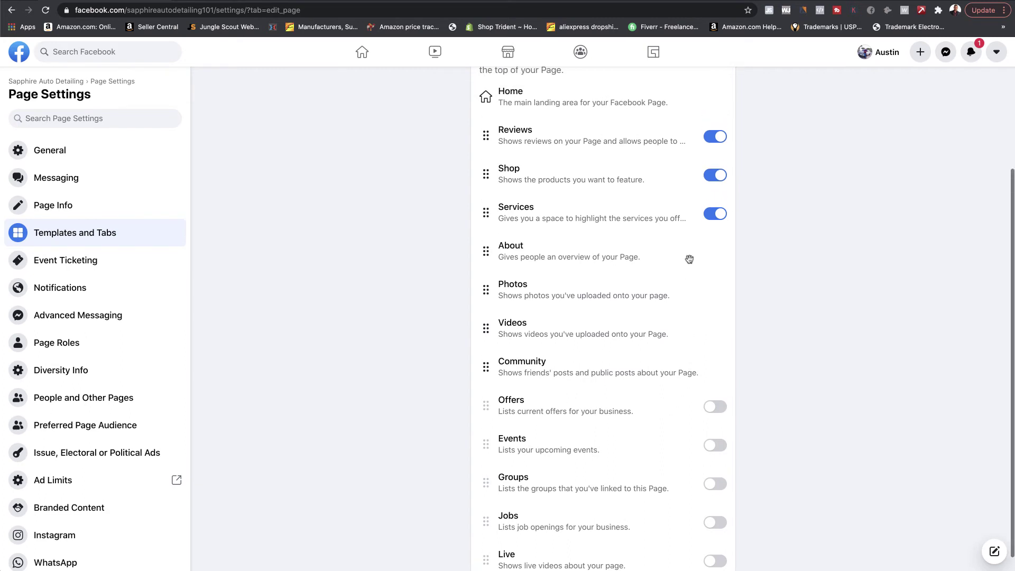
left_click(719, 138)
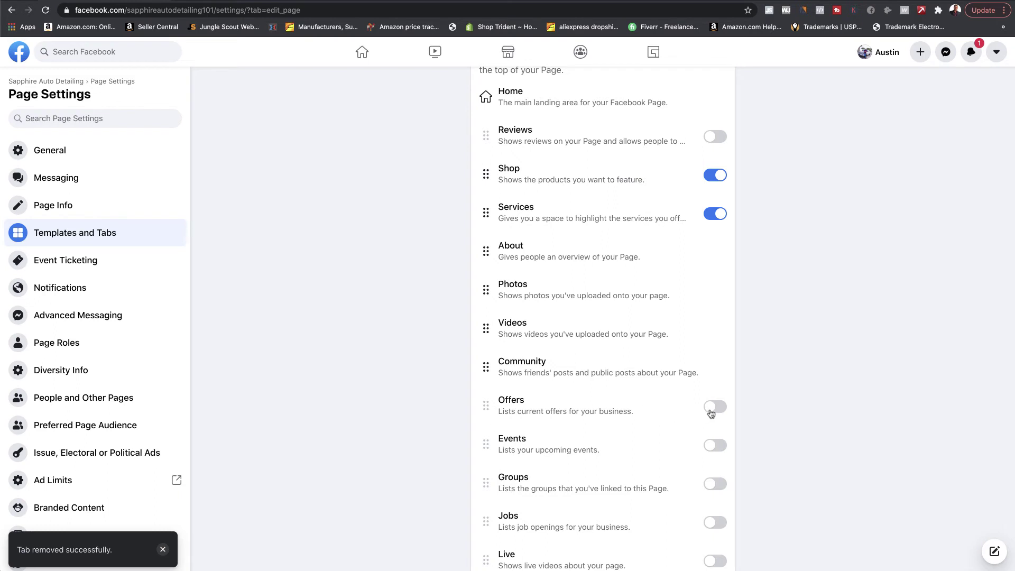
Step: Turn on the Offers tab and reorder the tabs to Shop, Services, Offers after Home, with Reviews below Community
left_click(711, 411)
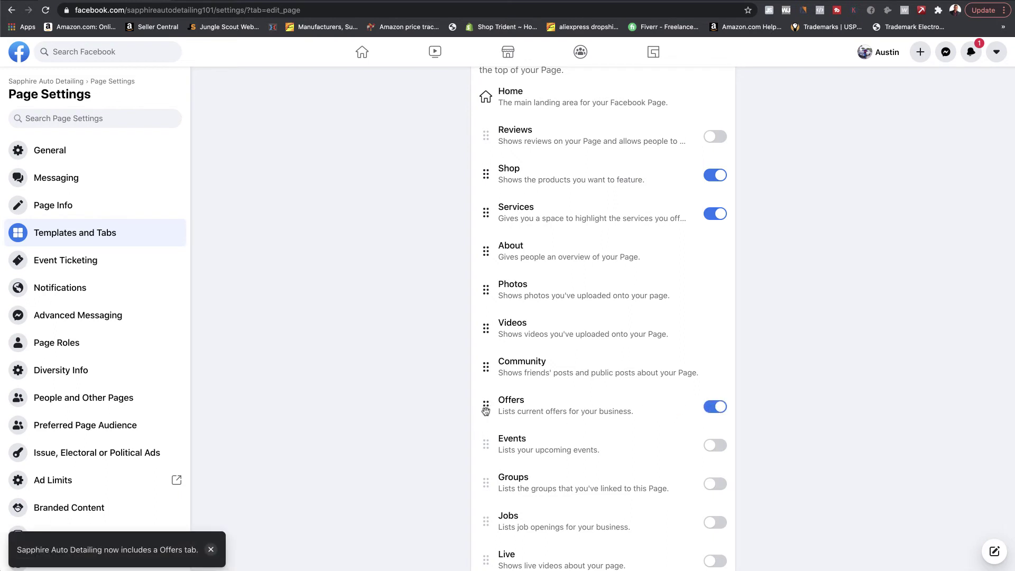
left_click_drag(486, 410, 486, 139)
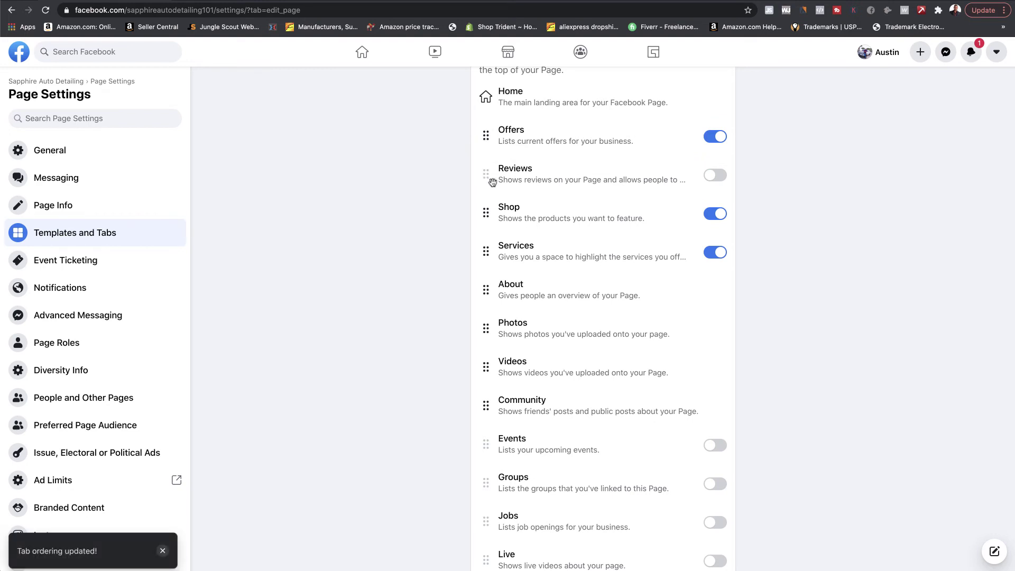
left_click_drag(492, 182, 488, 415)
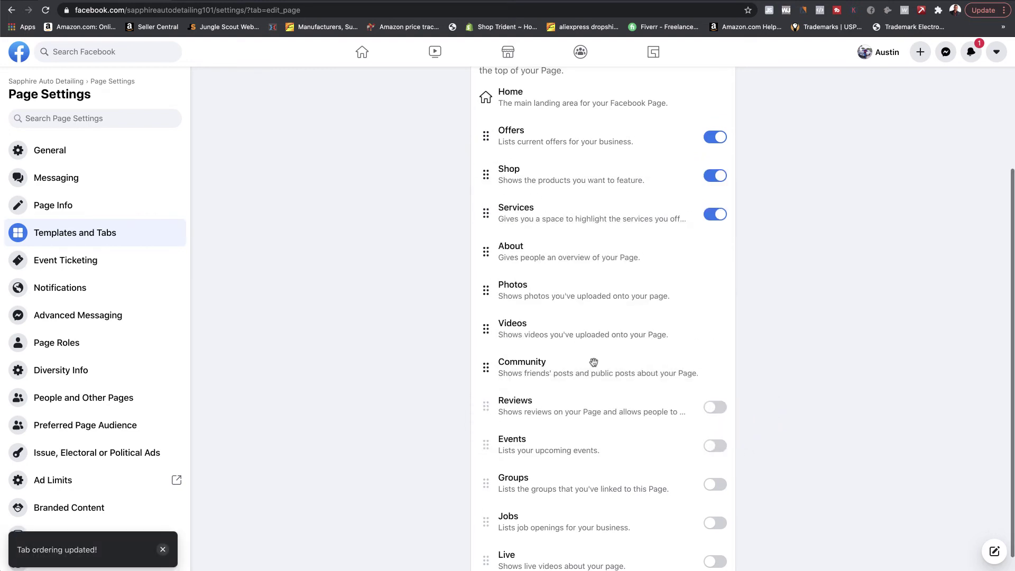
left_click_drag(486, 174, 485, 133)
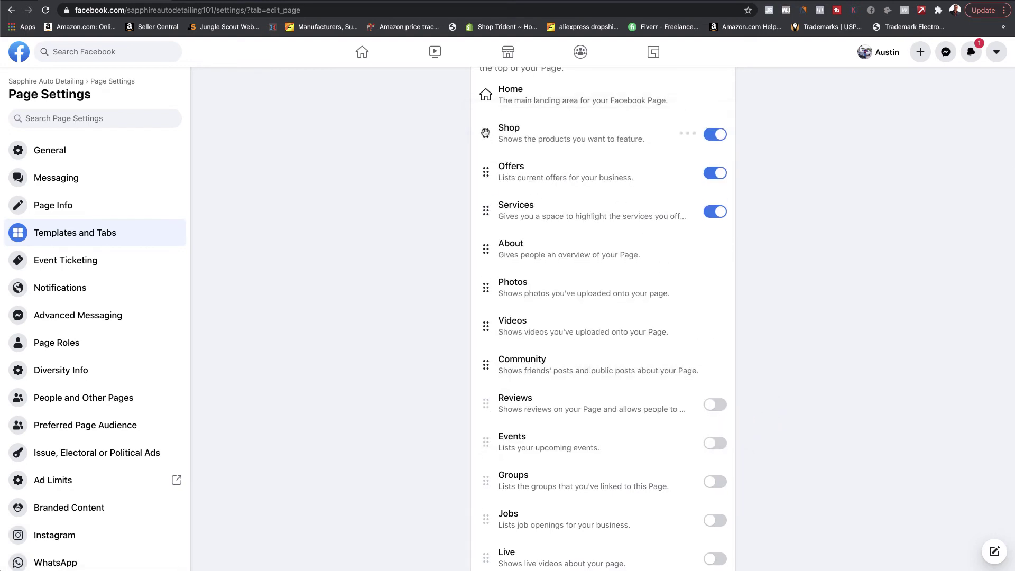
left_click_drag(483, 216, 486, 172)
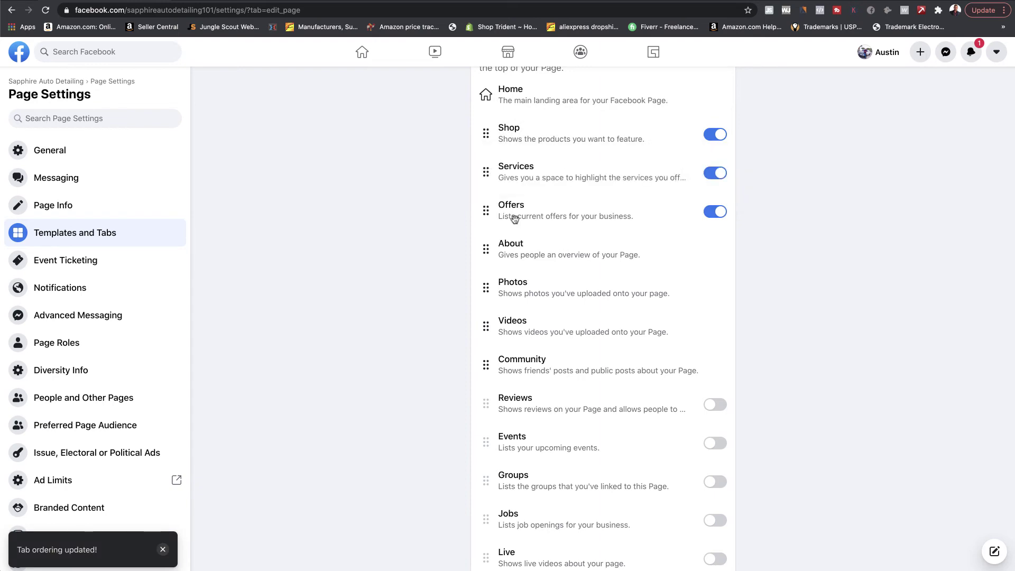
Step: Return to the Sapphire Auto Detailing Page and check the new tab order, including the tabs under More
scroll(515, 219, "up", 3)
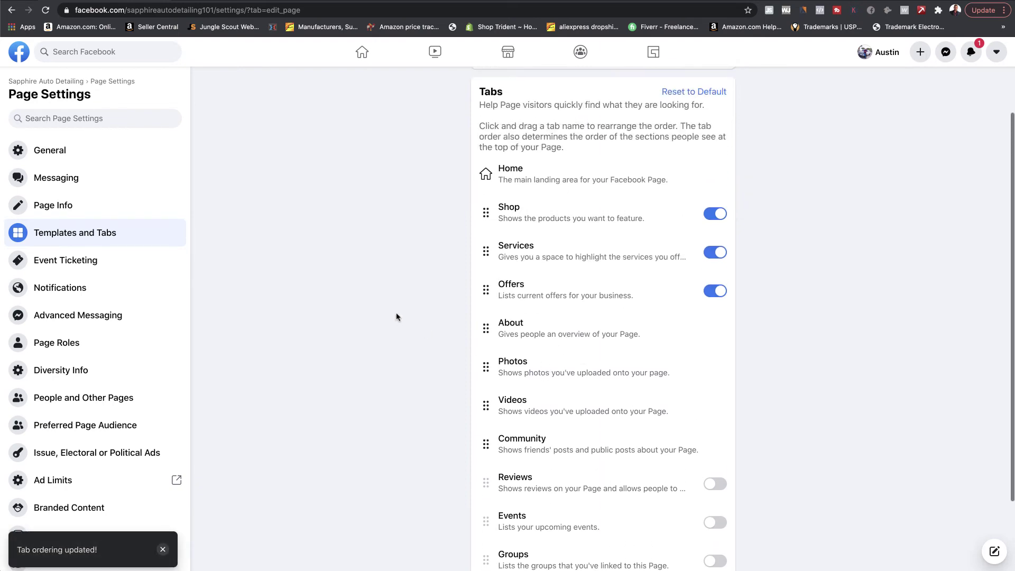
left_click(45, 81)
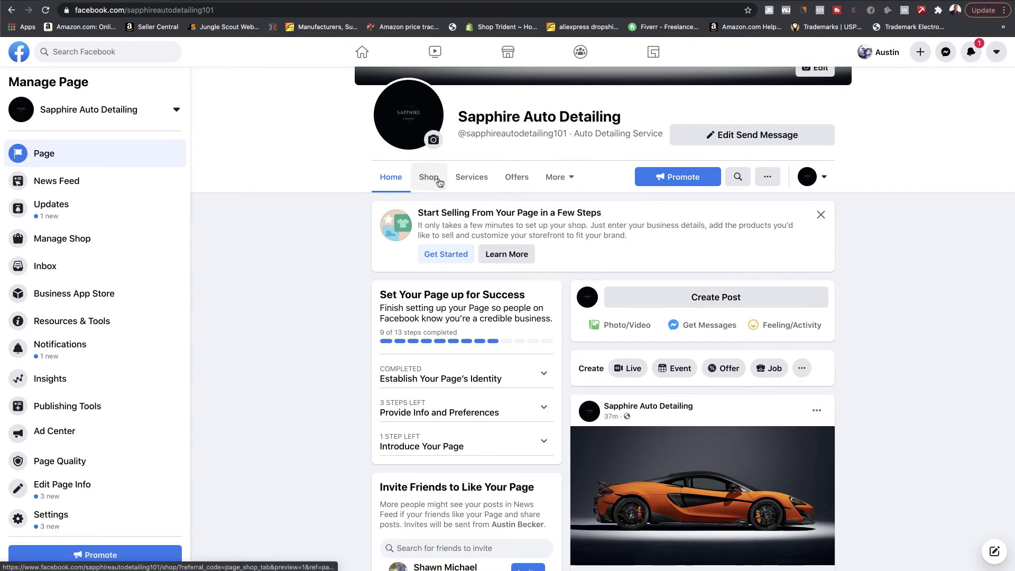
left_click(562, 180)
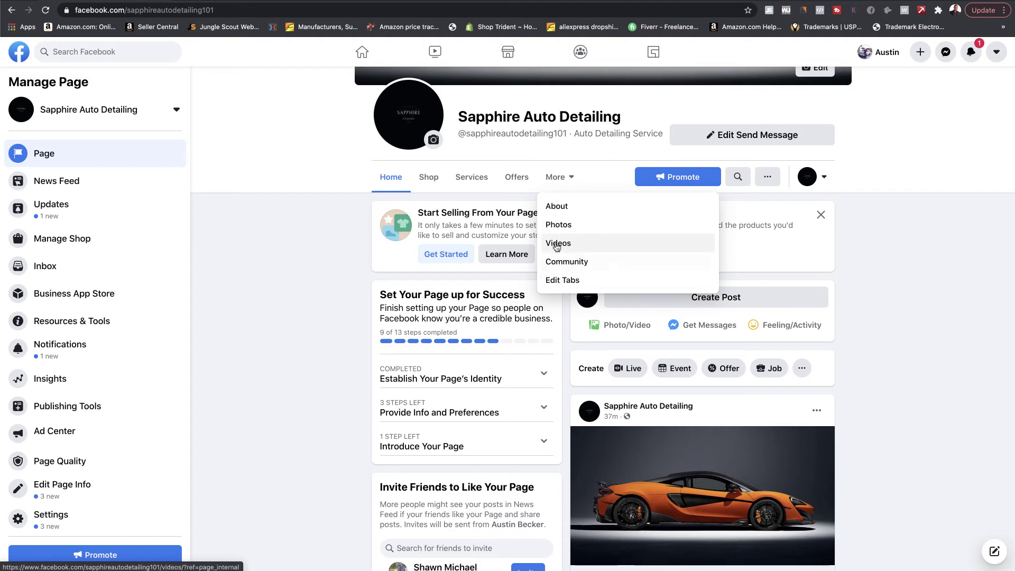
left_click(570, 178)
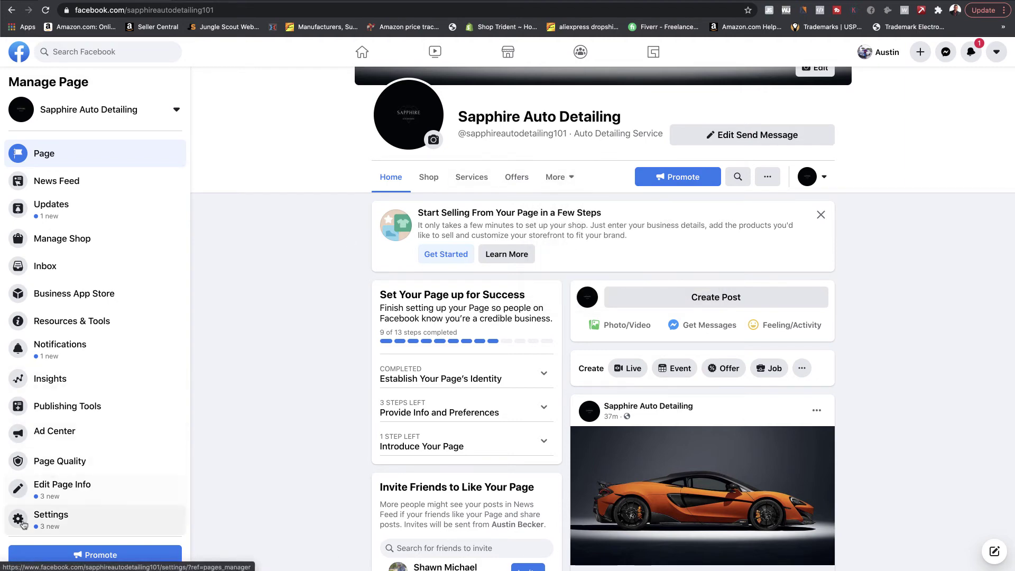
Step: Go back to Templates and Tabs in the Page Settings and review the available Page templates without changing the current one
left_click(58, 520)
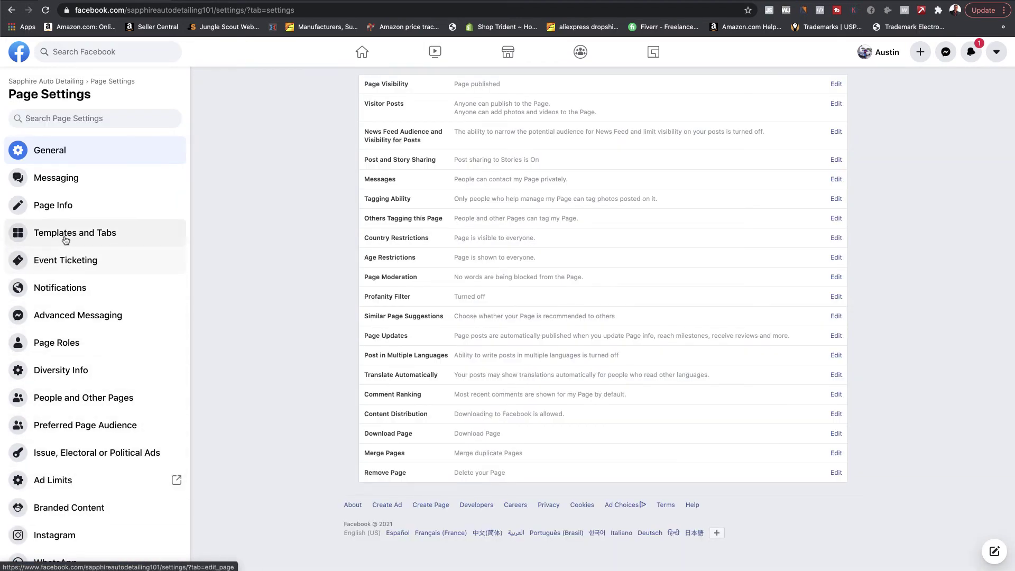
left_click(65, 236)
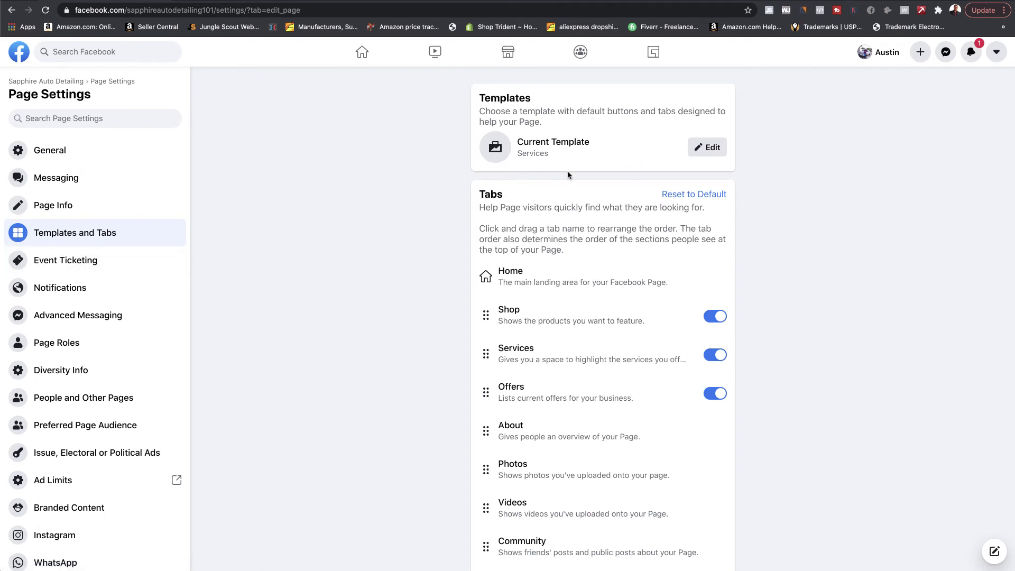
left_click(707, 150)
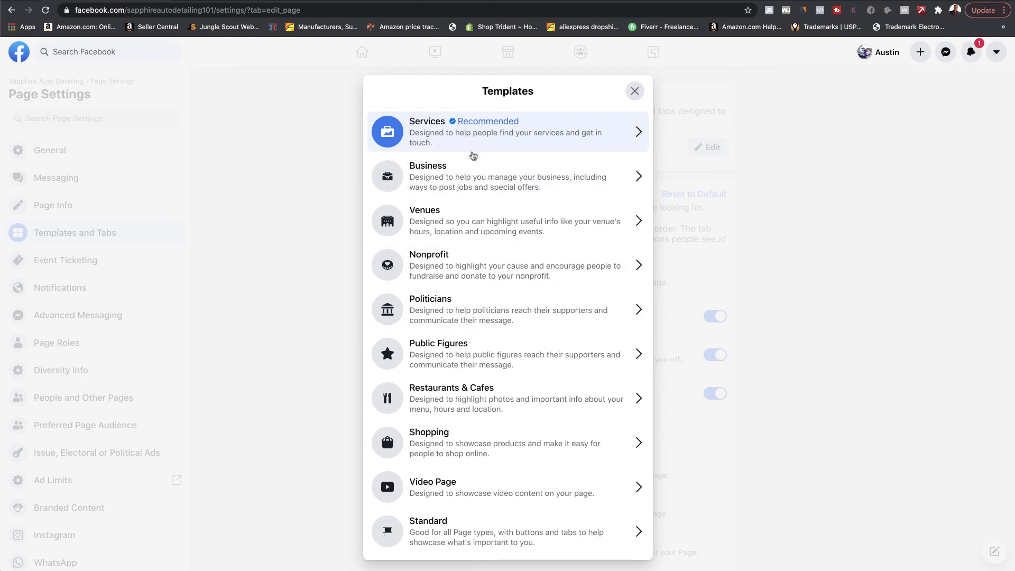
left_click(635, 92)
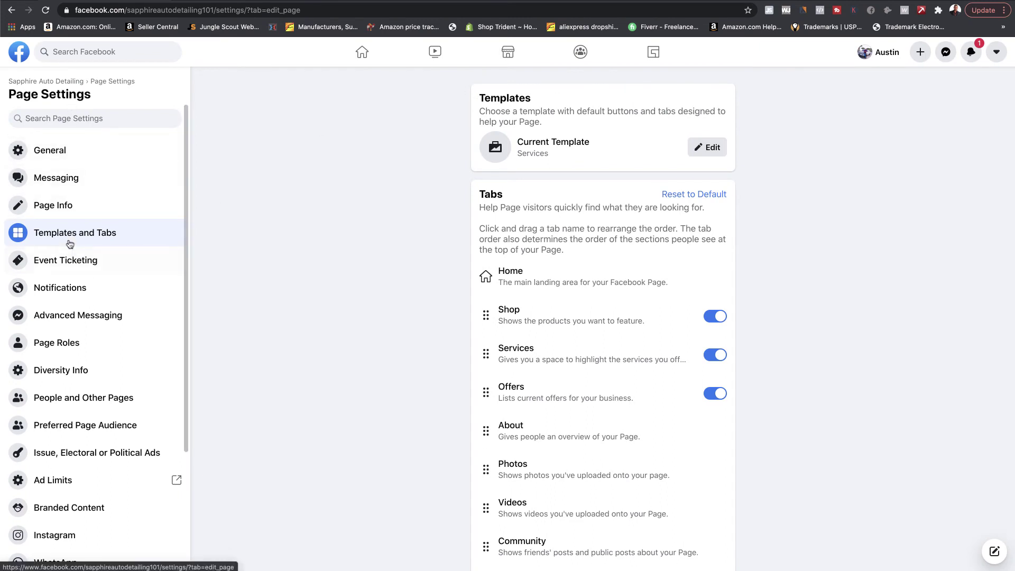
Step: Check the Event Ticketing section, then examine the global and Page Interactions options in the Page's Notifications settings
left_click(80, 262)
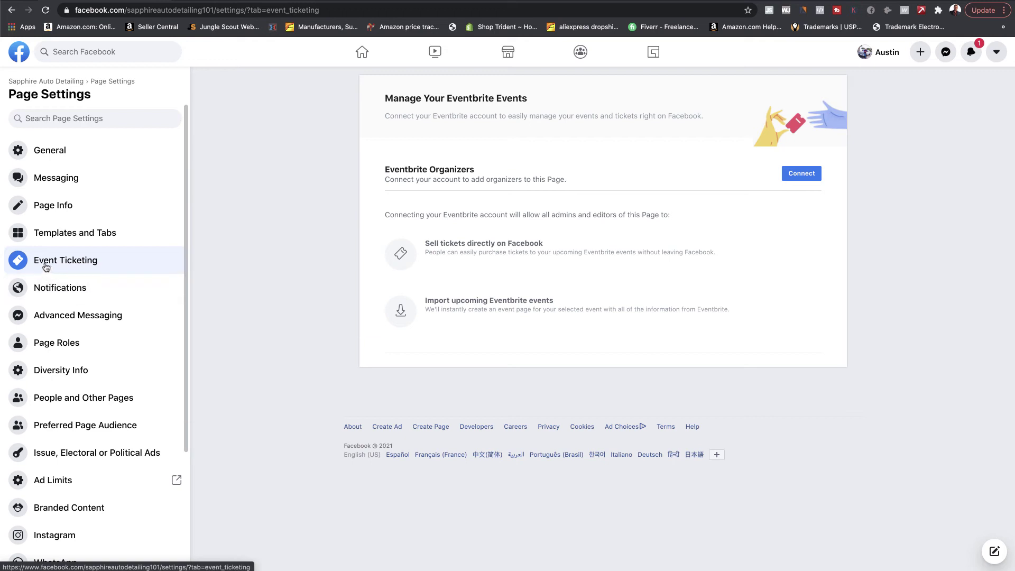
left_click(68, 299)
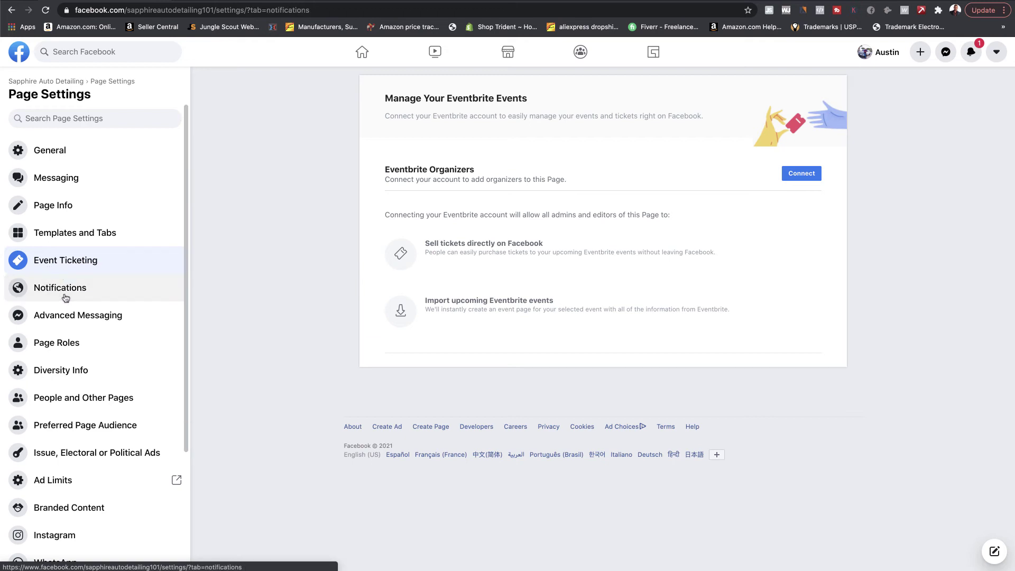
scroll(592, 428, "down", 2)
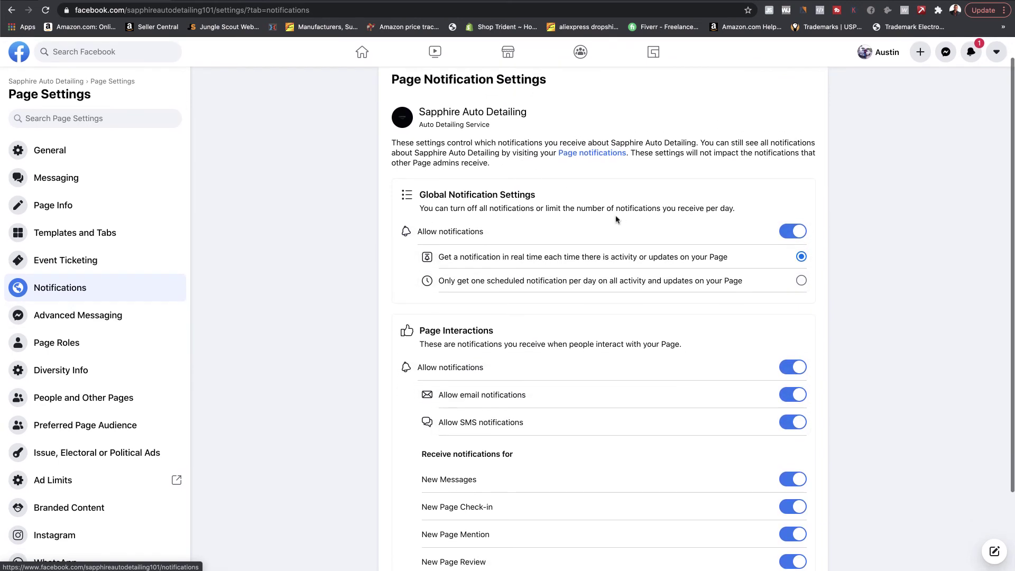
scroll(616, 219, "down", 2)
scroll(541, 210, "down", 1)
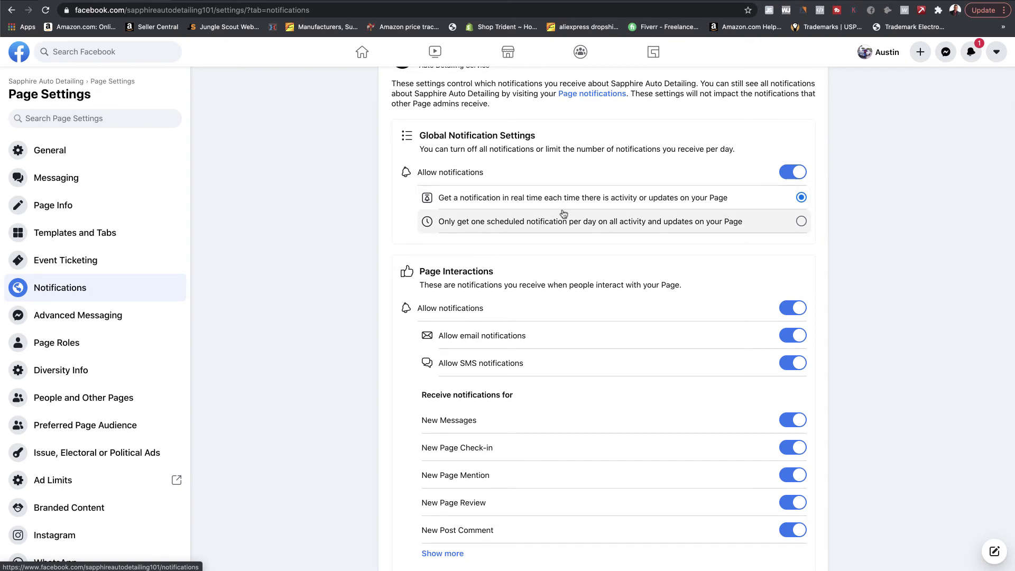
scroll(739, 250, "down", 1)
scroll(741, 233, "up", 1)
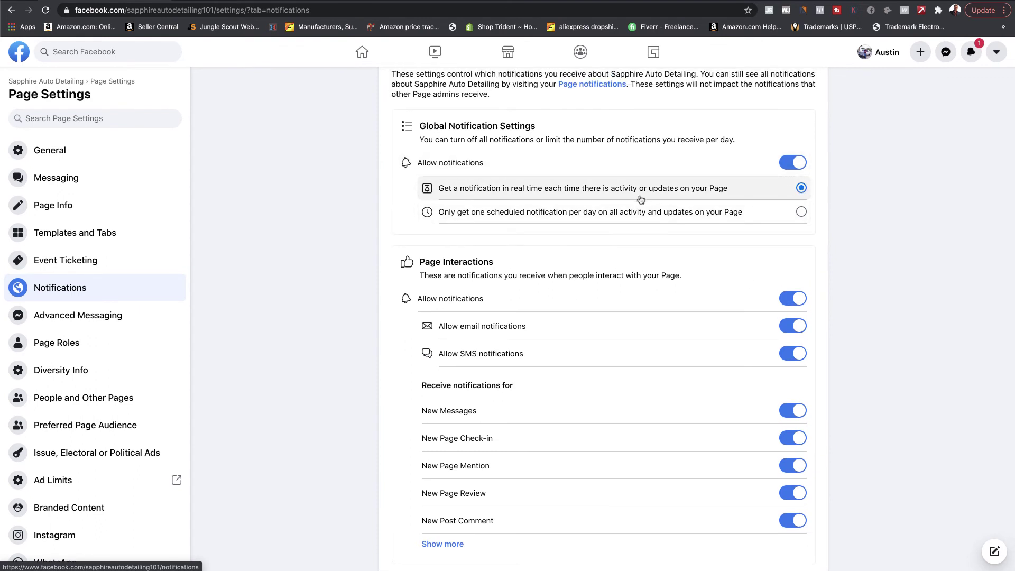
scroll(504, 195, "down", 1)
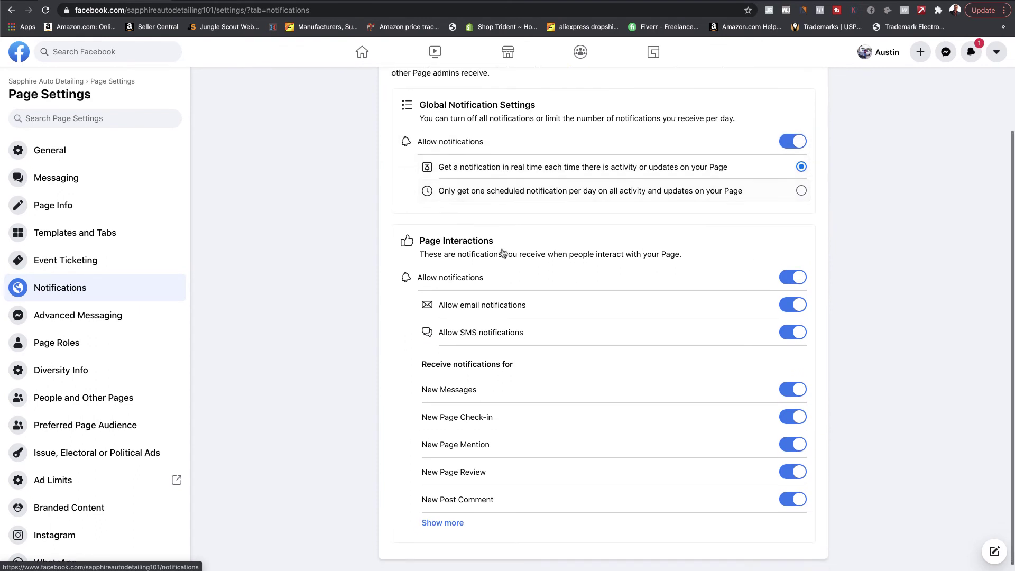
scroll(490, 406, "down", 1)
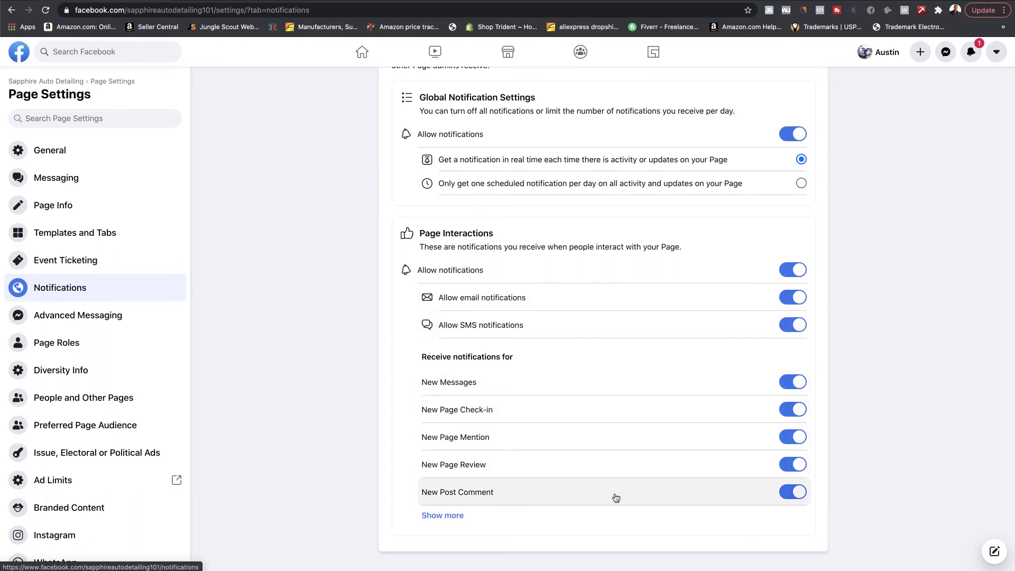
scroll(550, 439, "up", 1)
scroll(567, 412, "up", 2)
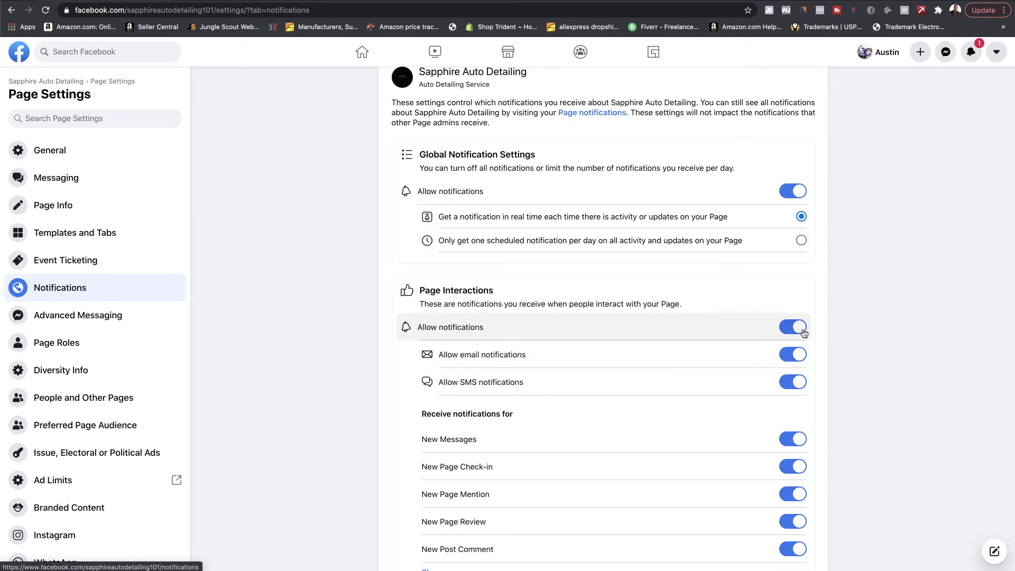
scroll(793, 382, "down", 2)
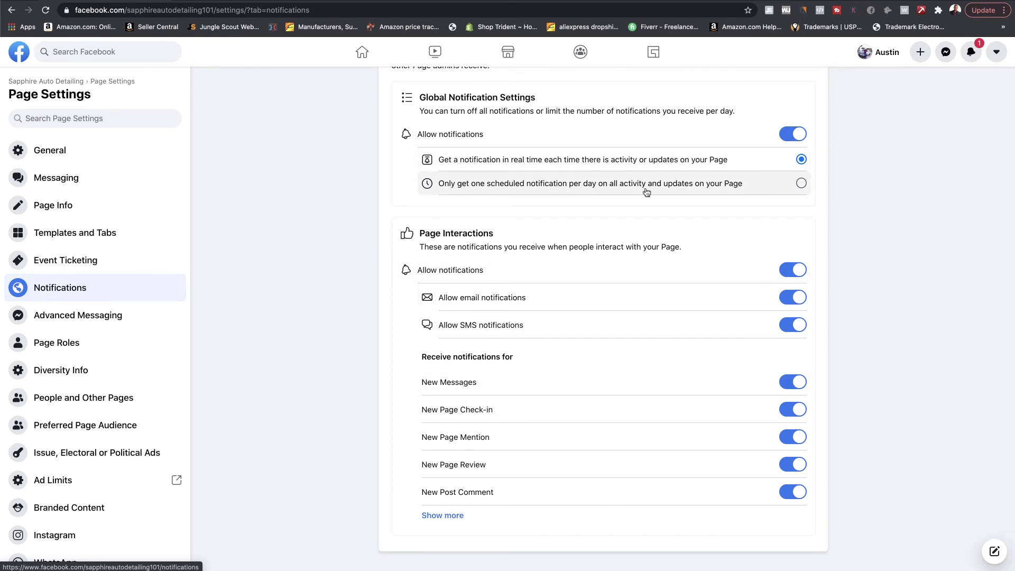
Step: Try the option for one scheduled notification per day and switch back to real-time Page notifications
left_click(801, 183)
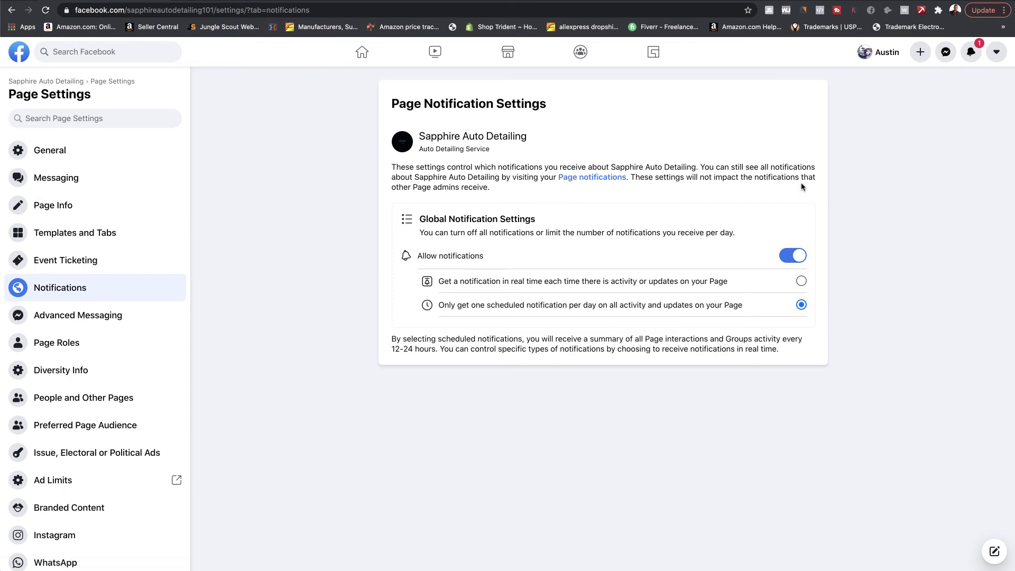
left_click(800, 259)
left_click(616, 335)
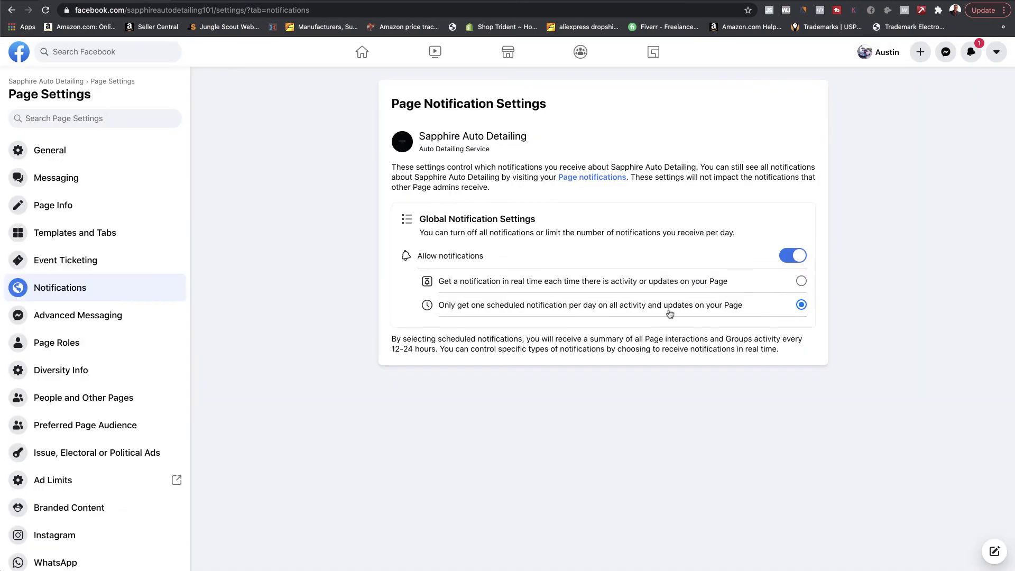
left_click(801, 281)
scroll(801, 288, "down", 2)
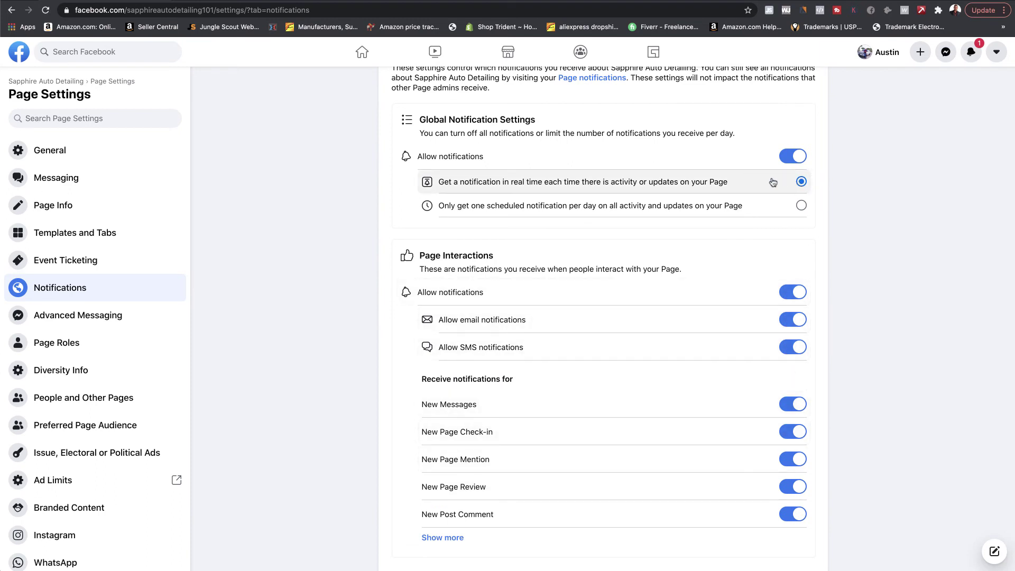
left_click(801, 206)
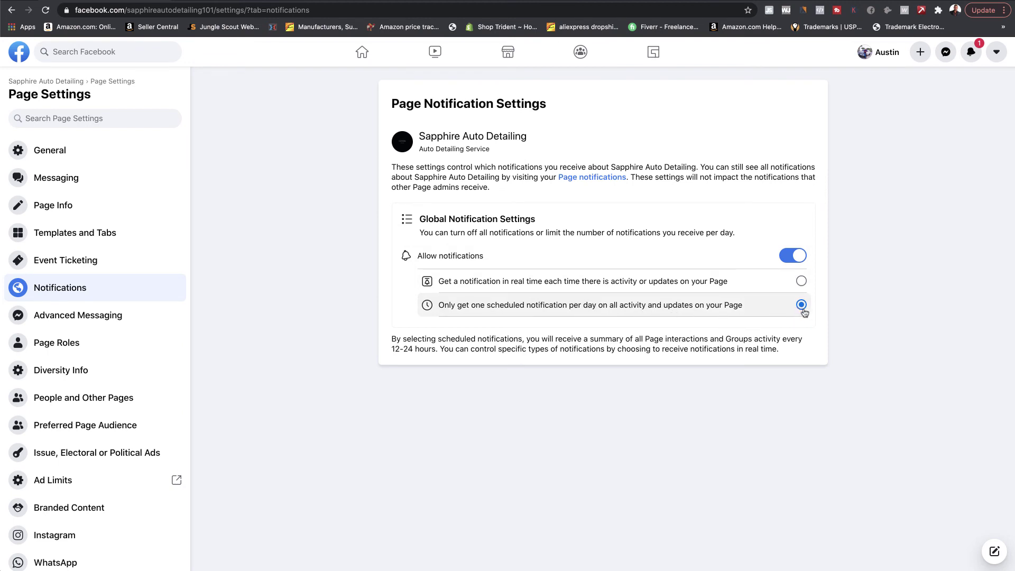
left_click(799, 283)
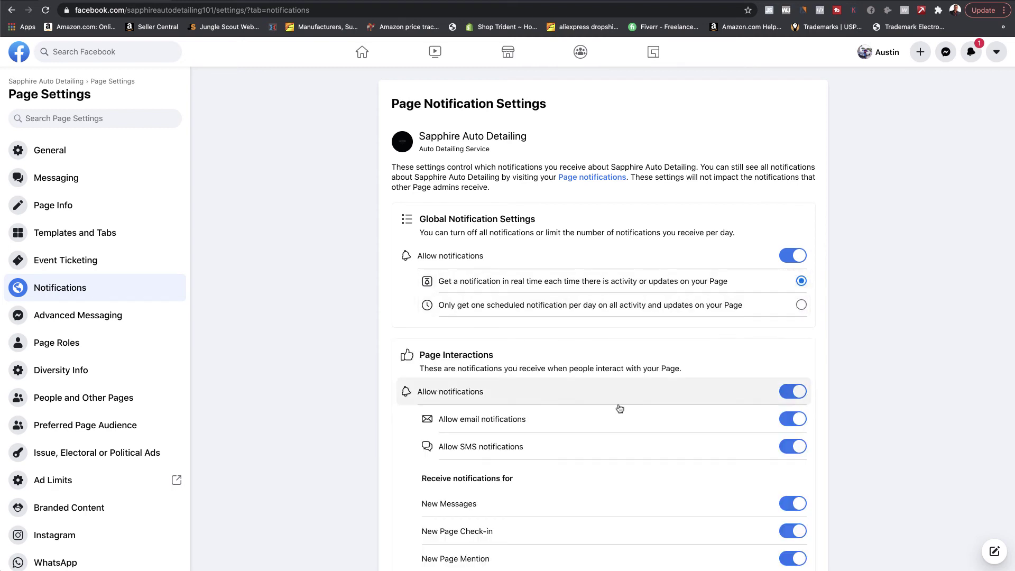
Step: Turn off the New Page Mention and New Page Check-in notifications under Page Interactions
scroll(686, 442, "down", 1)
scroll(739, 523, "down", 1)
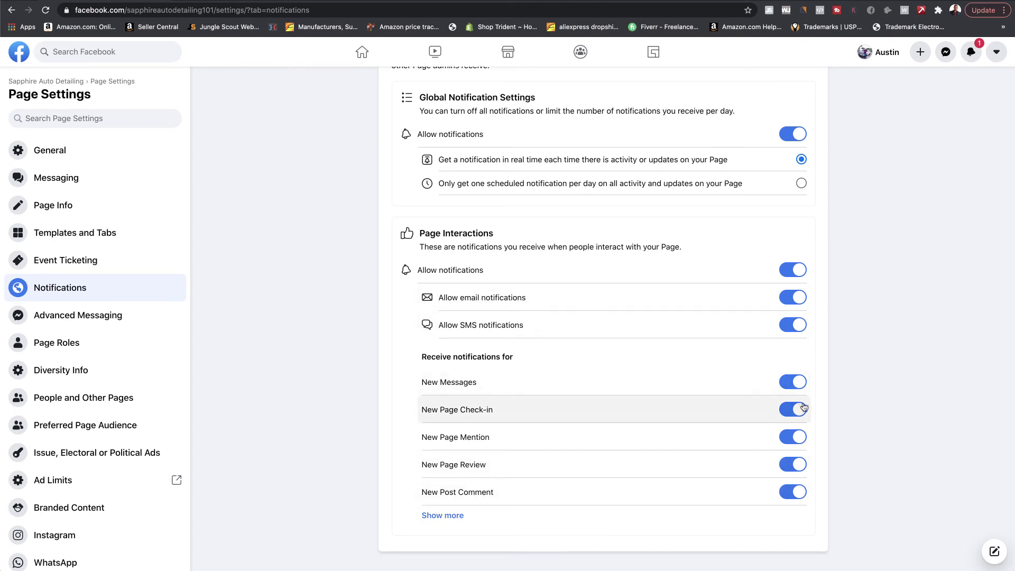
left_click(797, 433)
left_click(798, 414)
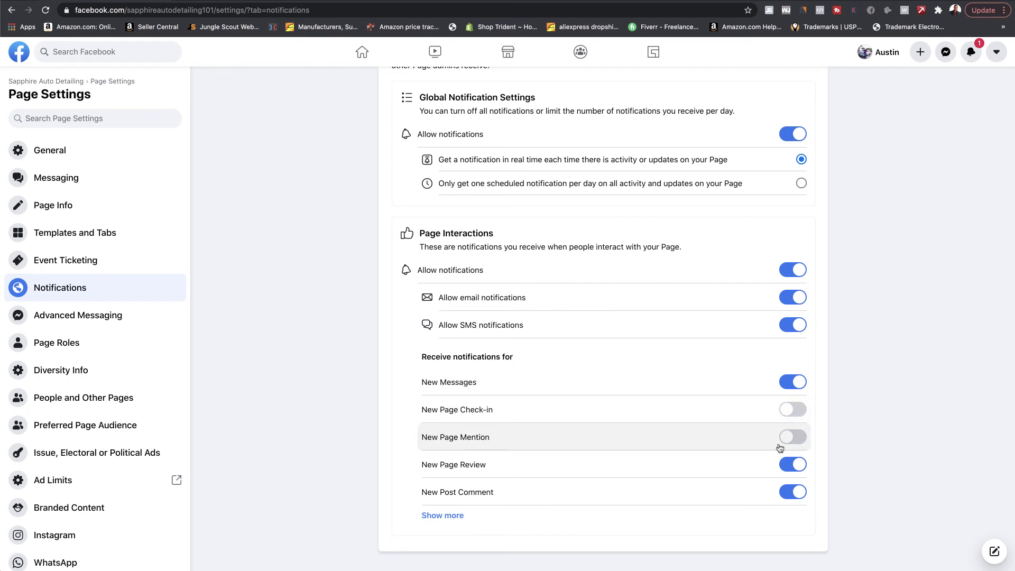
Step: Expand the full list of Page interaction notification types and review which ones are enabled
left_click(472, 514)
scroll(465, 476, "down", 4)
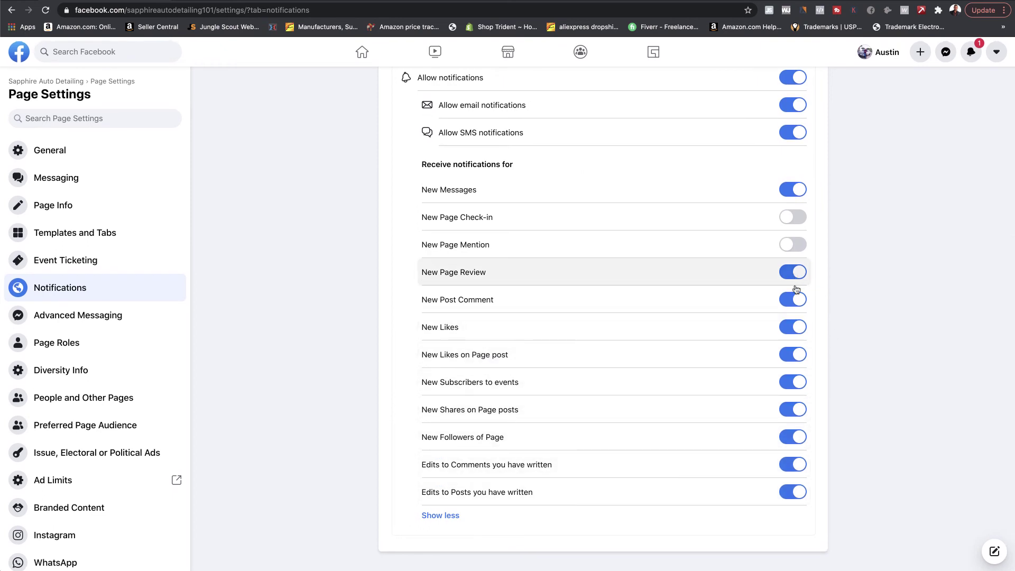
scroll(790, 332, "up", 2)
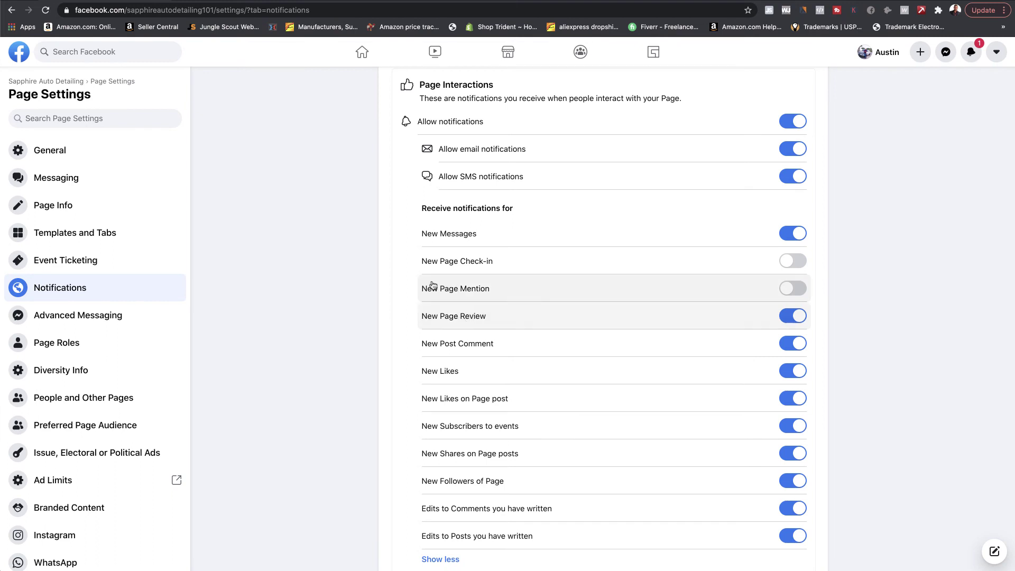
scroll(458, 317, "up", 5)
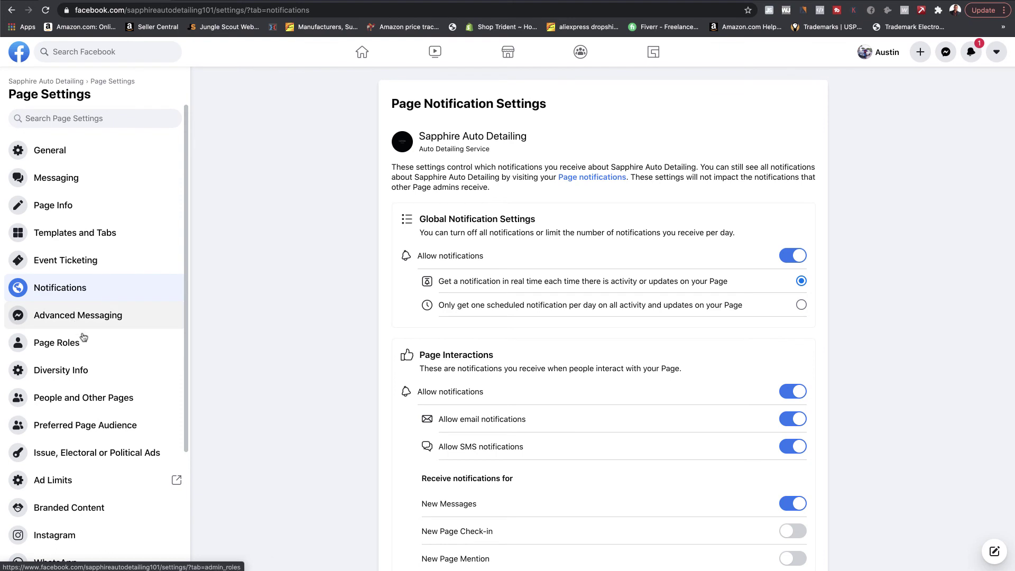
Step: Go to the Advanced Messaging section and look through its general settings, requested features and high-volume messages
left_click(65, 320)
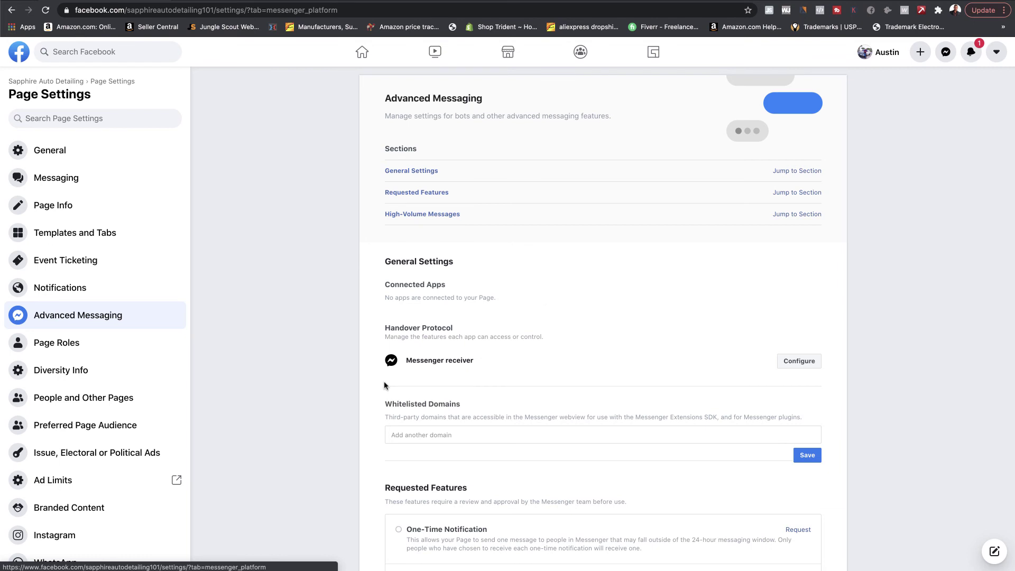
scroll(382, 384, "down", 5)
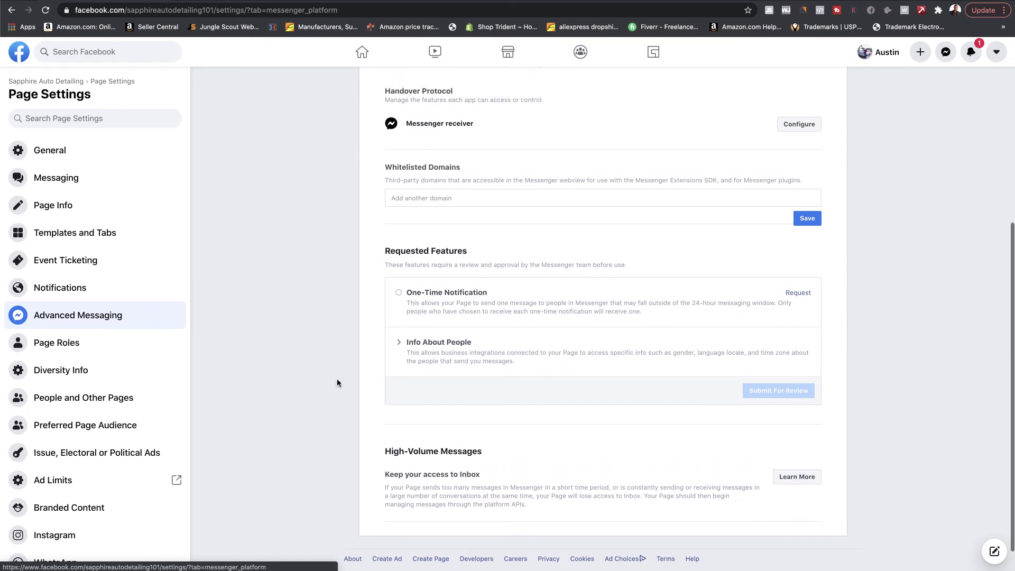
scroll(328, 380, "up", 5)
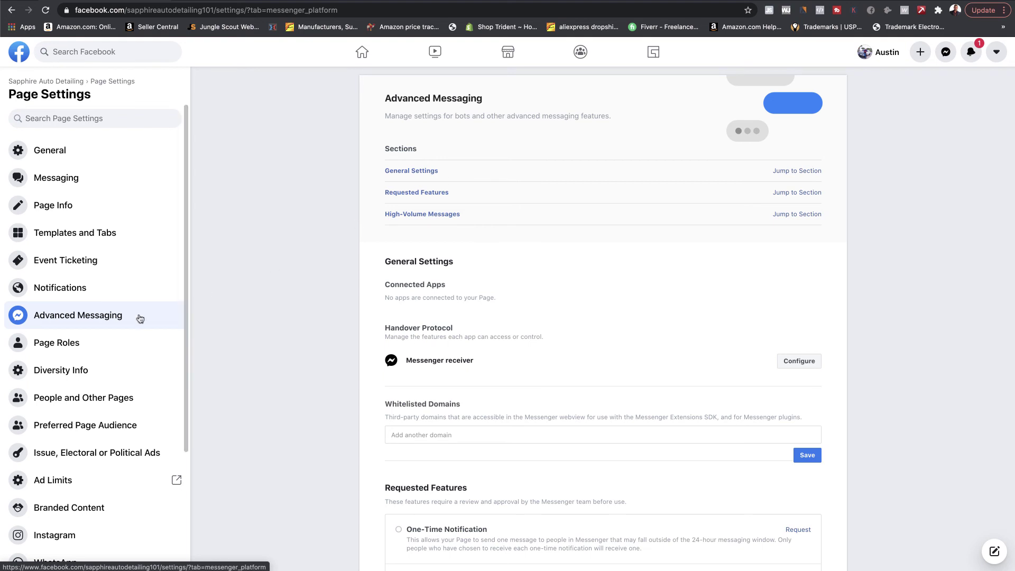
Step: Go to the Page Roles settings and view the role types available when assigning a new Page role
left_click(50, 345)
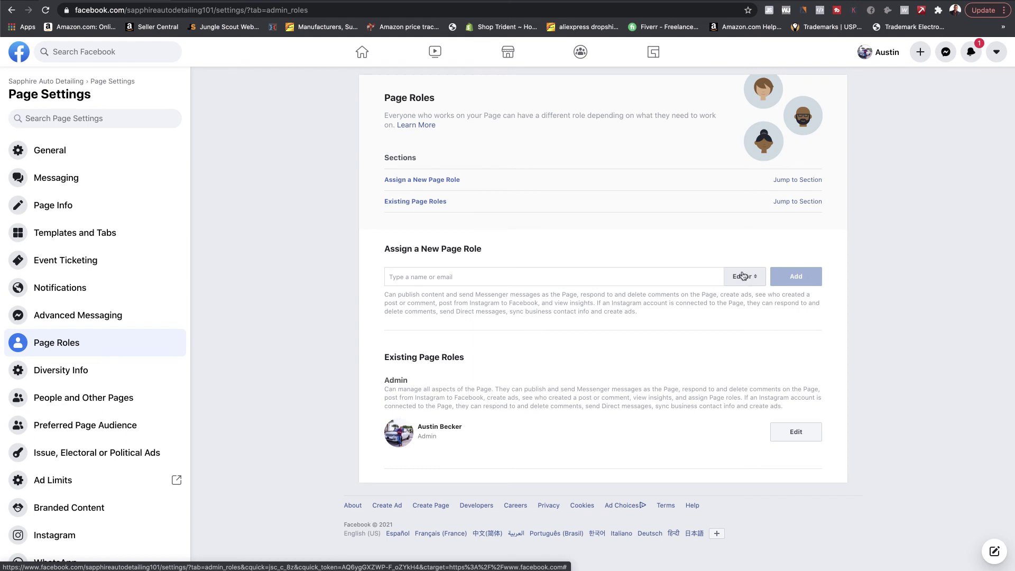
left_click(756, 280)
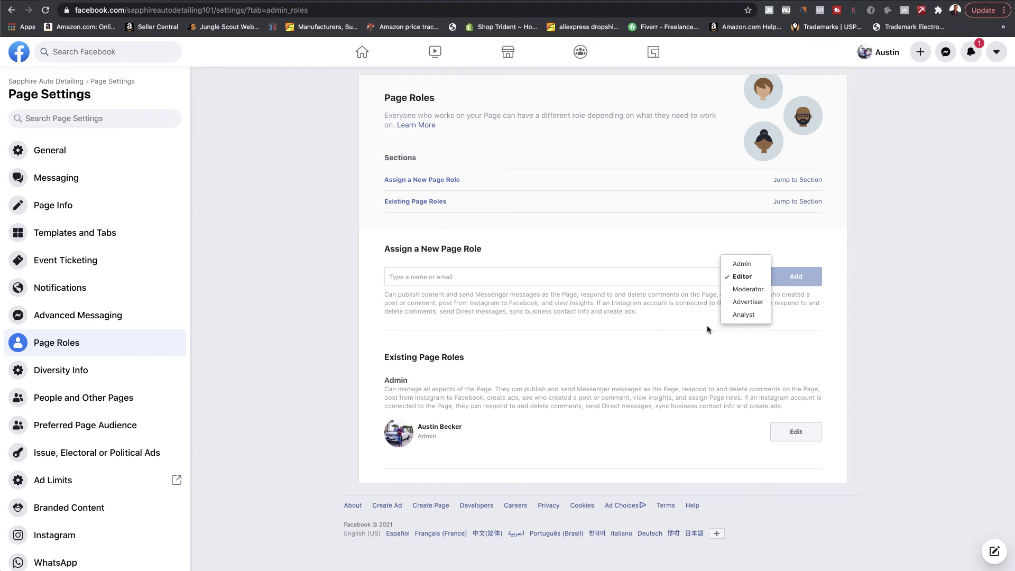
left_click(651, 323)
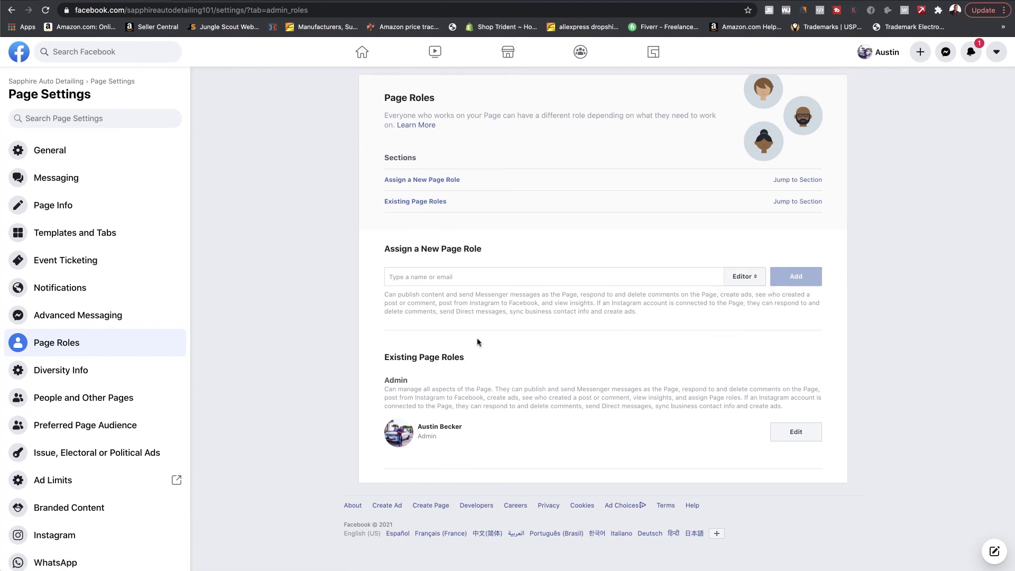
Step: Look at the settings for connecting the Page to an Instagram account and a WhatsApp account
scroll(132, 369, "down", 1)
scroll(133, 370, "down", 3)
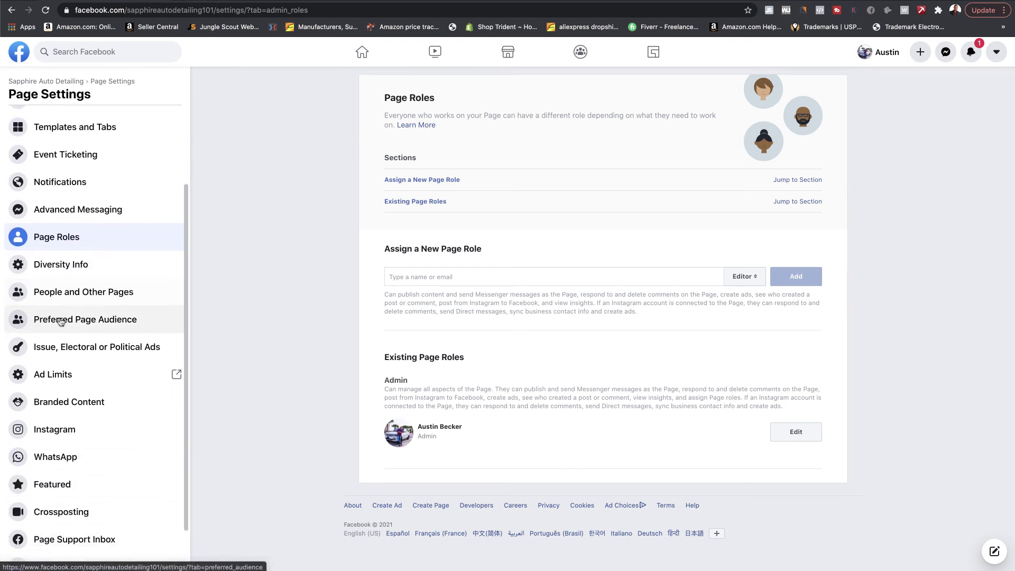
scroll(96, 298, "down", 1)
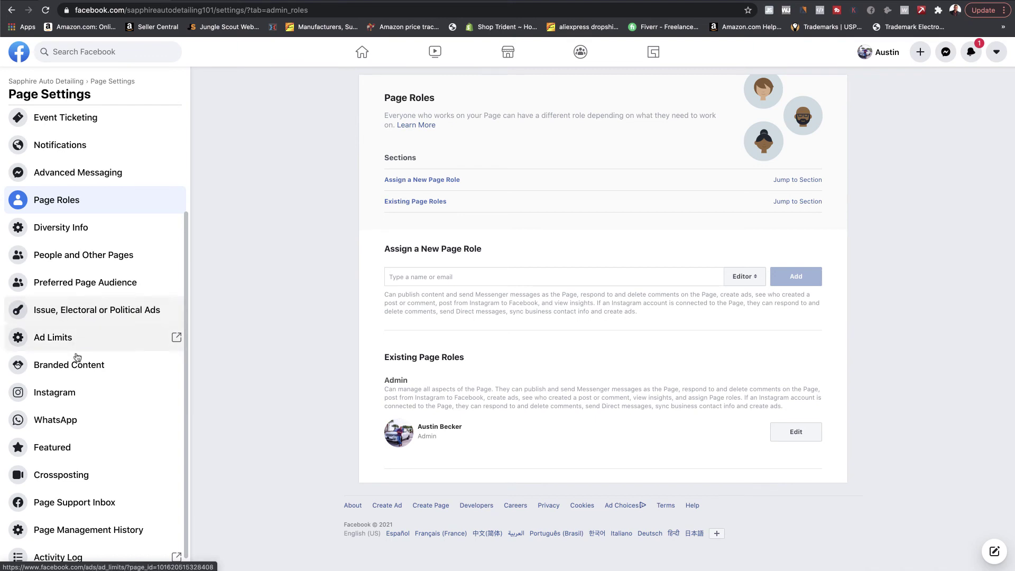
scroll(79, 338, "down", 1)
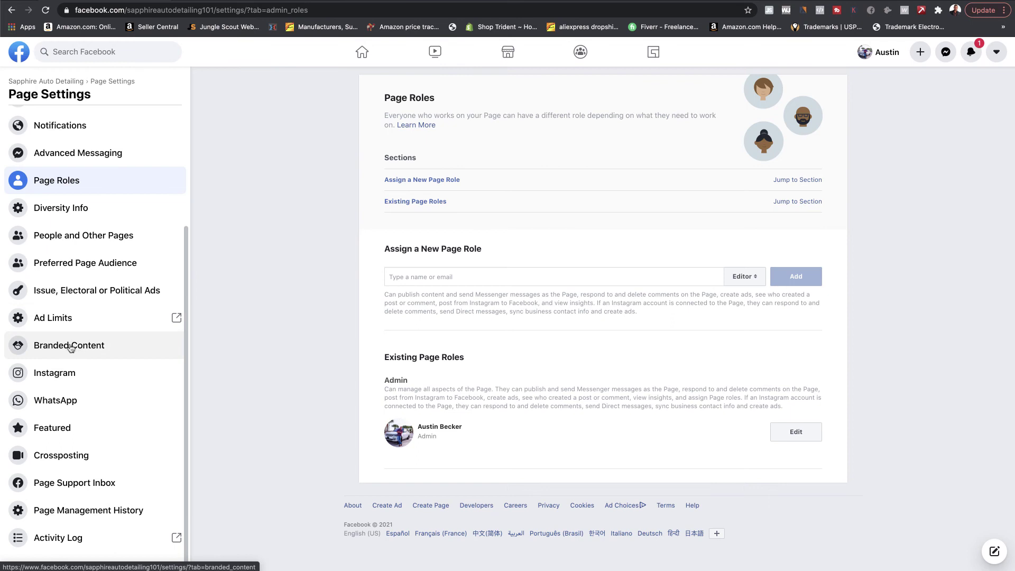
left_click(62, 375)
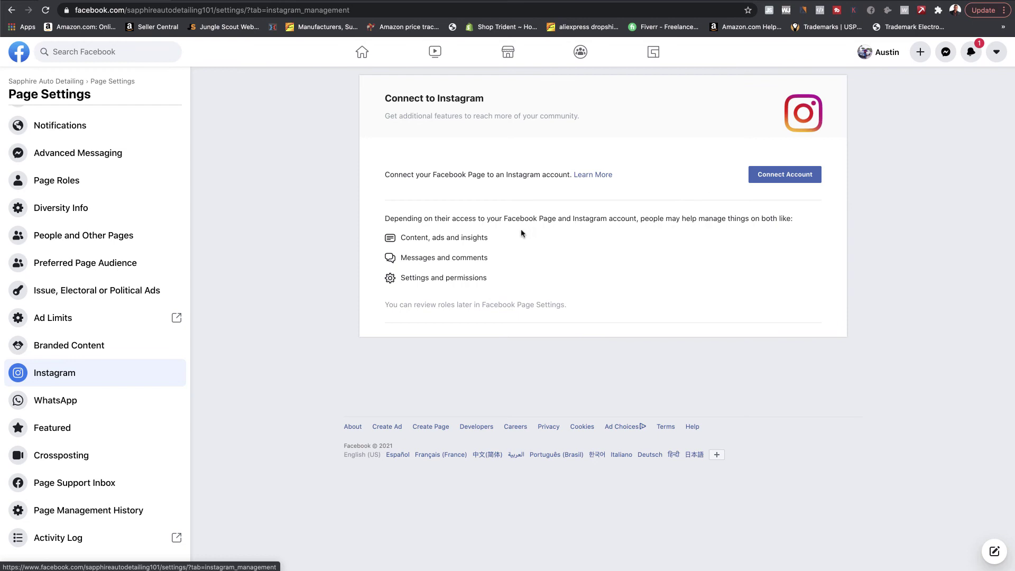
left_click(67, 400)
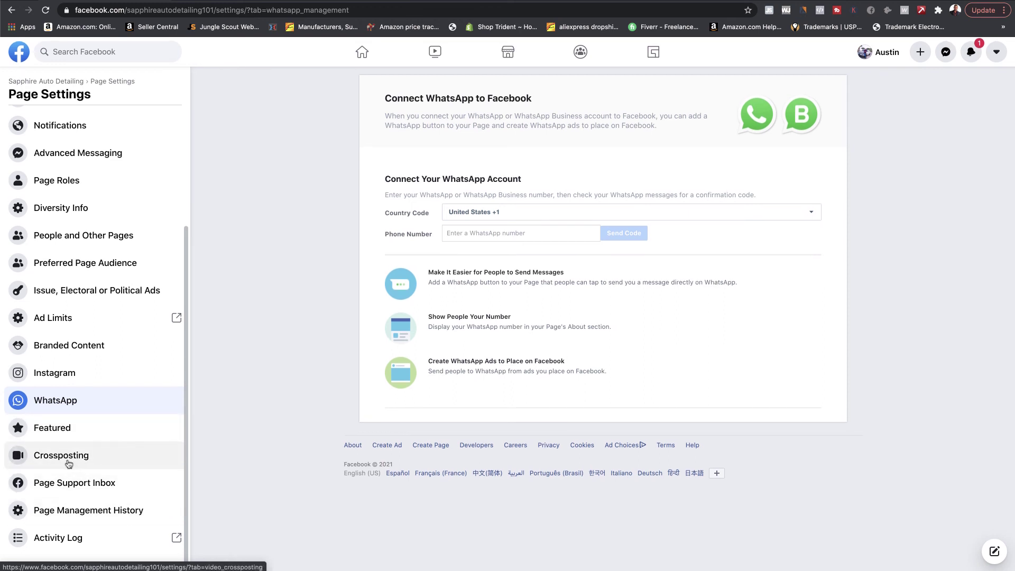
Step: Review the Page Support Inbox, the Page Management History and the Activity Log in the Page settings
left_click(84, 485)
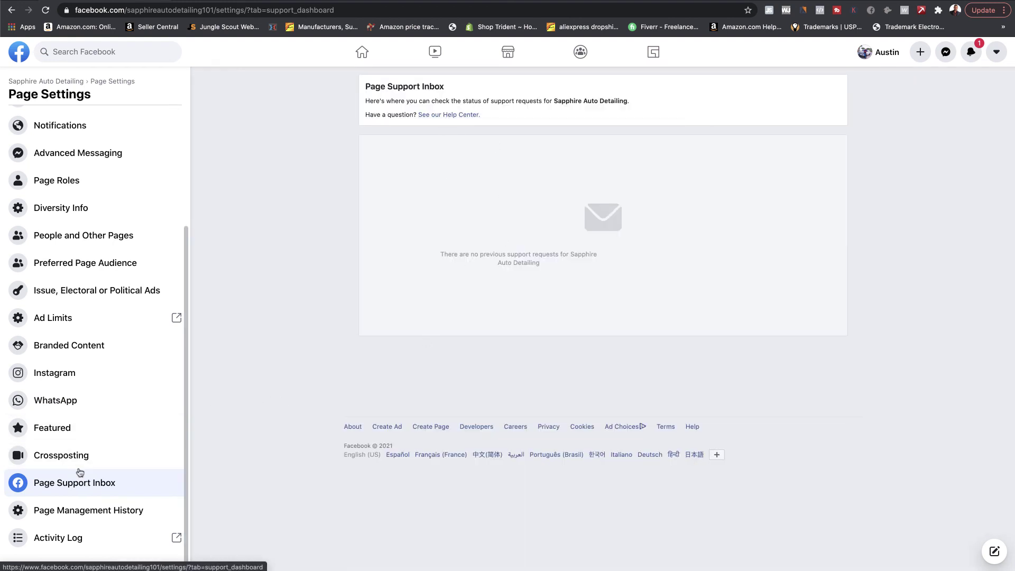
left_click(100, 513)
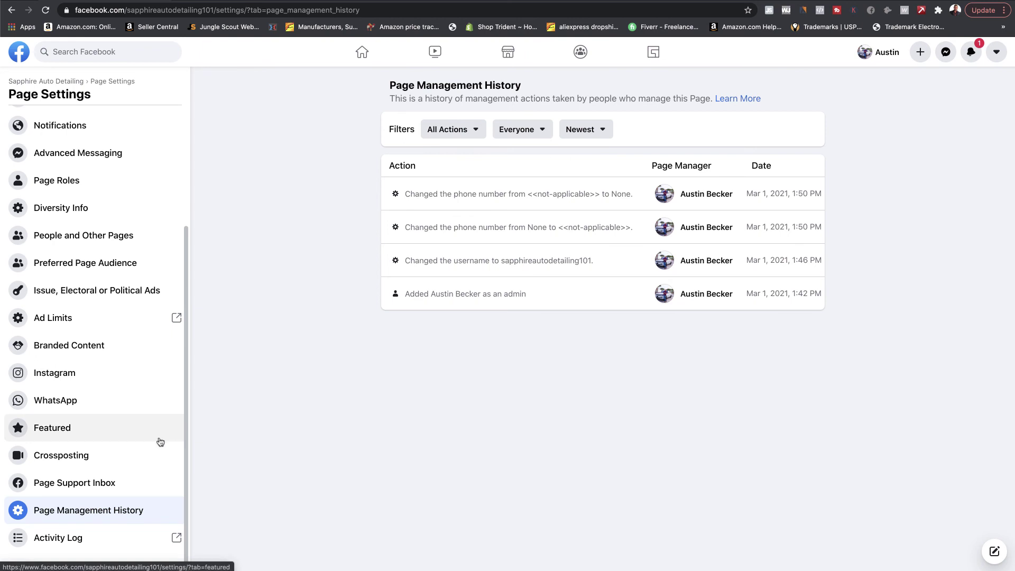
left_click(48, 539)
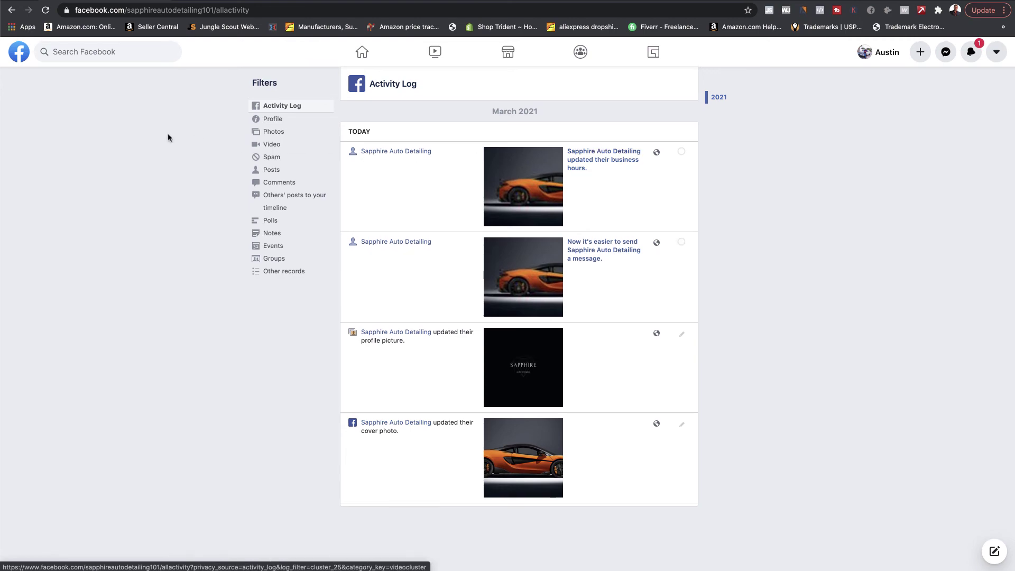
left_click(11, 10)
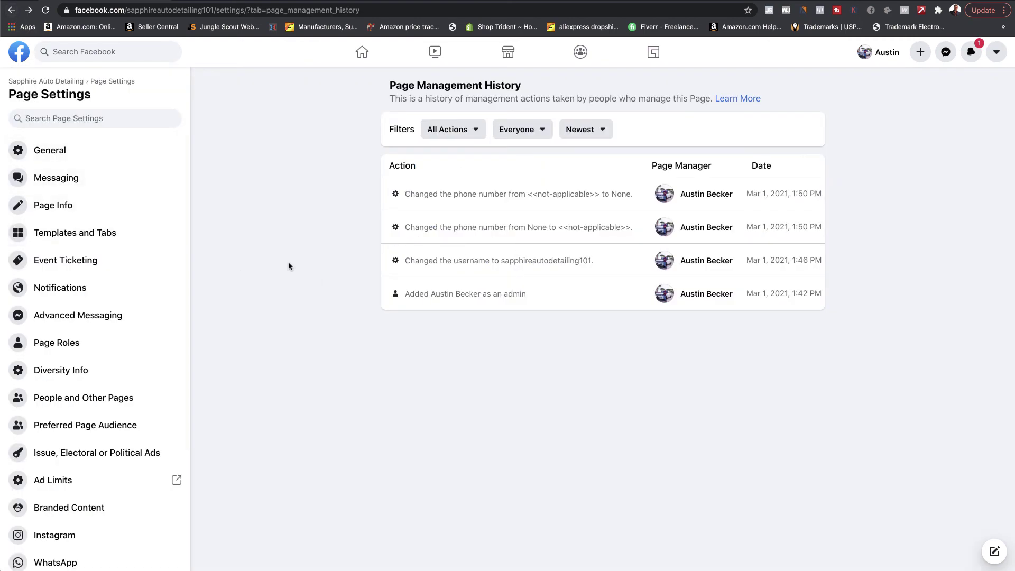
scroll(84, 345, "down", 5)
scroll(82, 317, "up", 5)
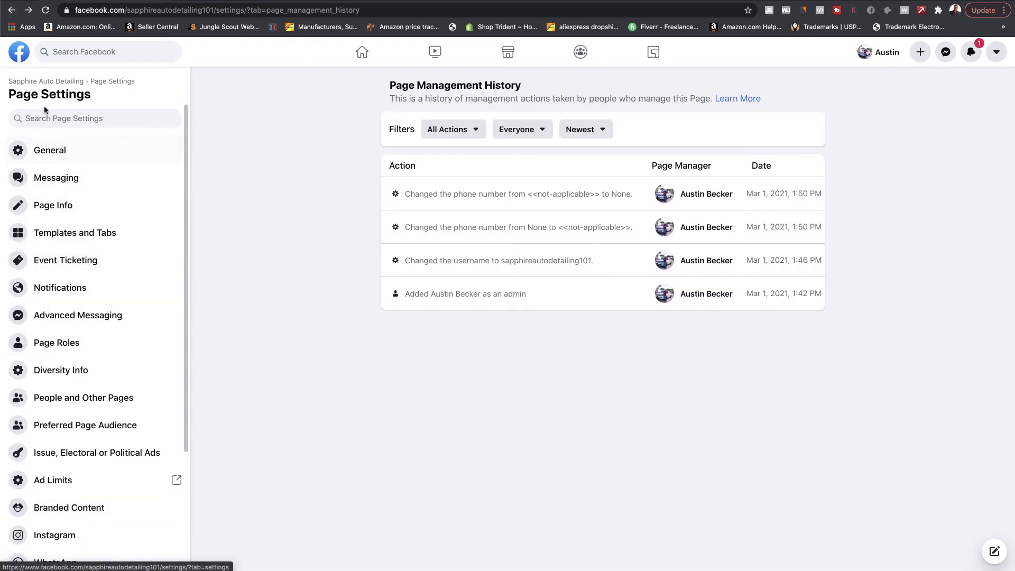
Step: Return to the Sapphire Auto Detailing Page and view its other actions, such as sharing and inviting friends
left_click(57, 82)
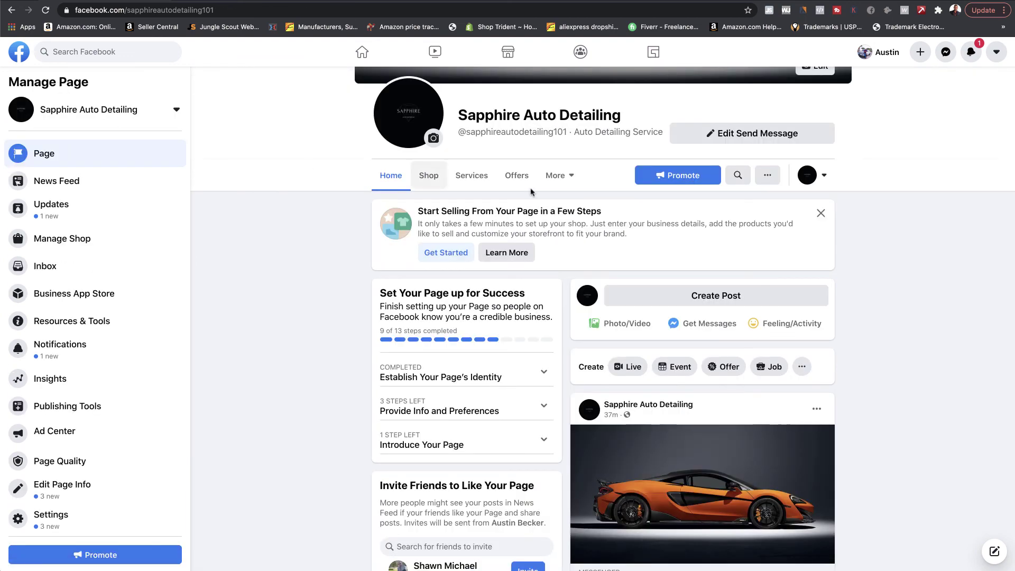
scroll(663, 204, "up", 3)
scroll(793, 372, "down", 2)
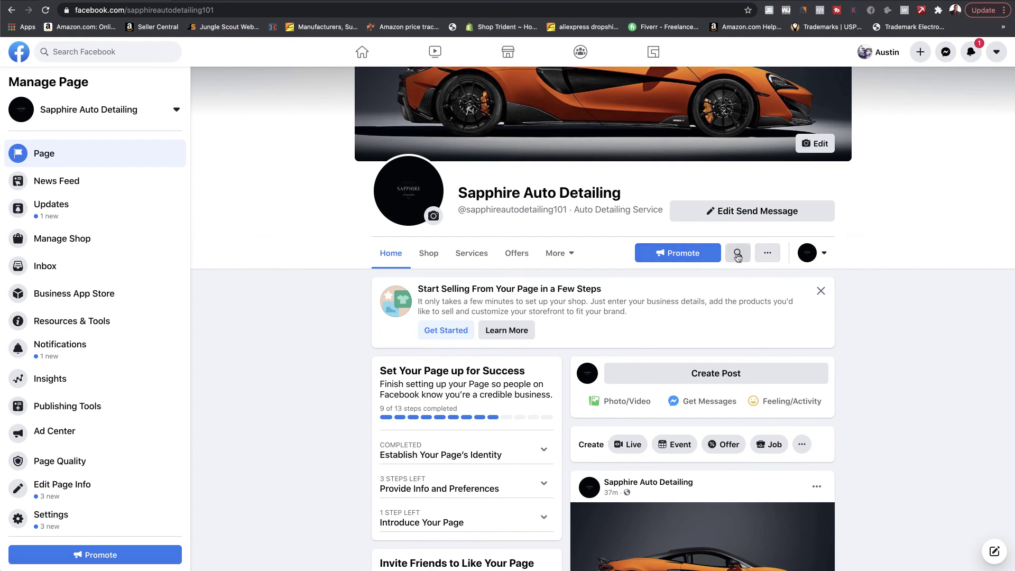
left_click(770, 258)
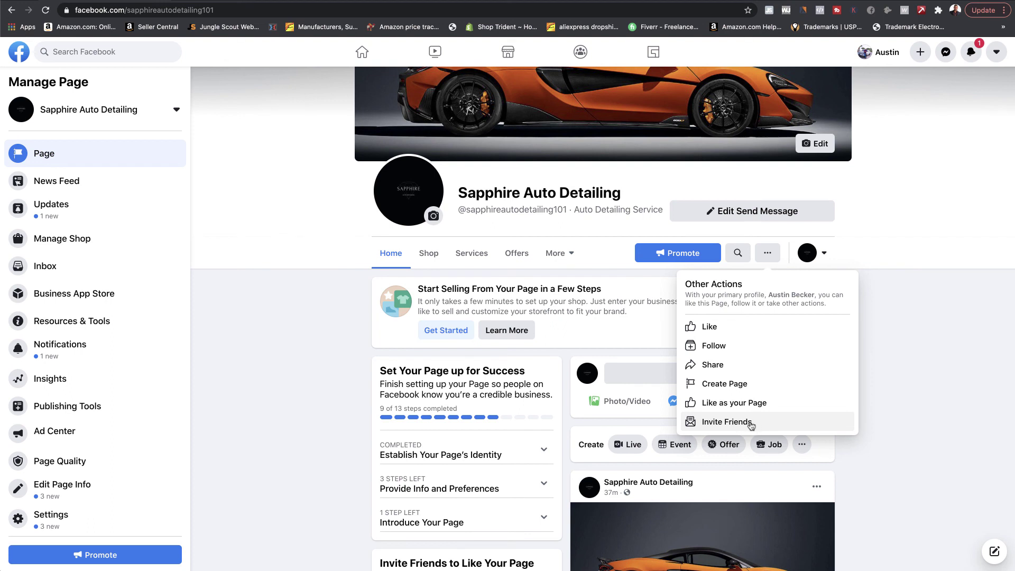
left_click(901, 322)
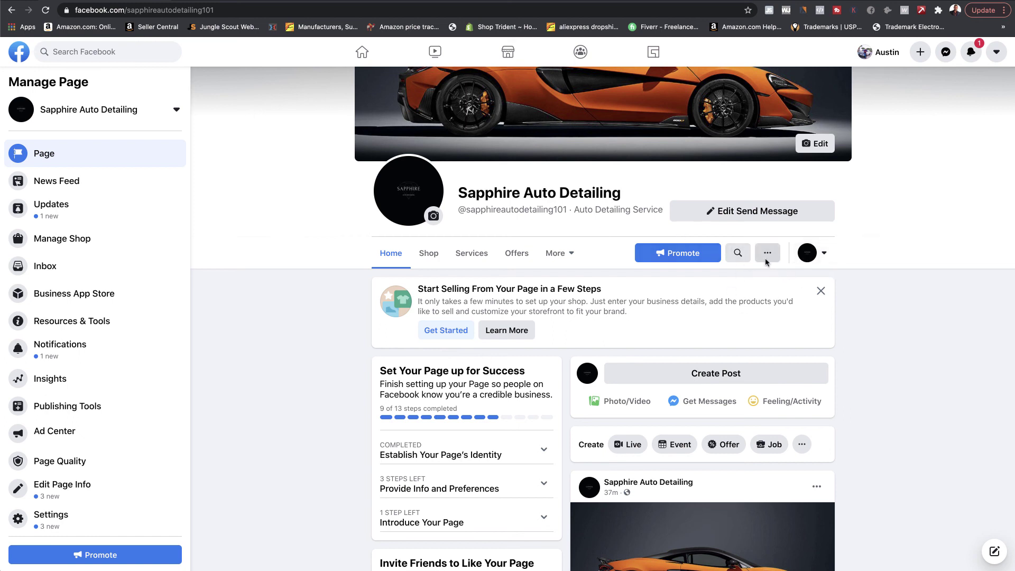
Step: Look at the Page's post composer and its options, and close it without writing a post
scroll(742, 345, "down", 1)
scroll(743, 344, "down", 2)
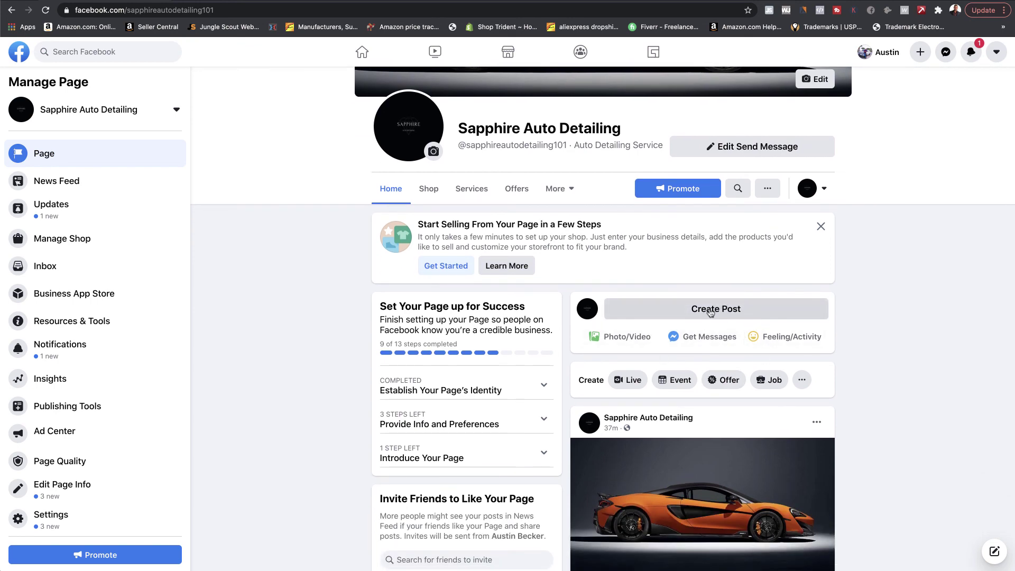
left_click(709, 310)
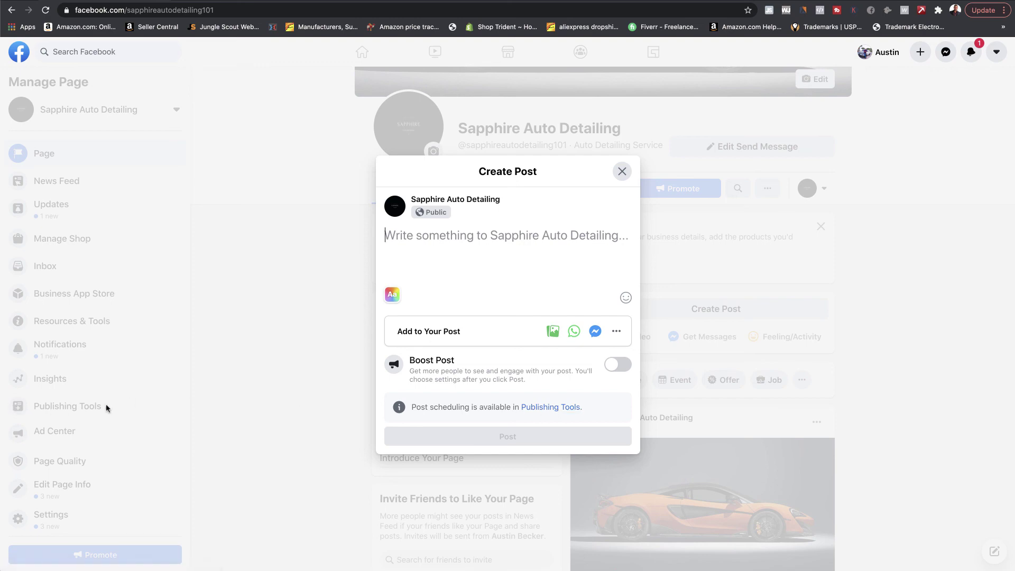
left_click(620, 173)
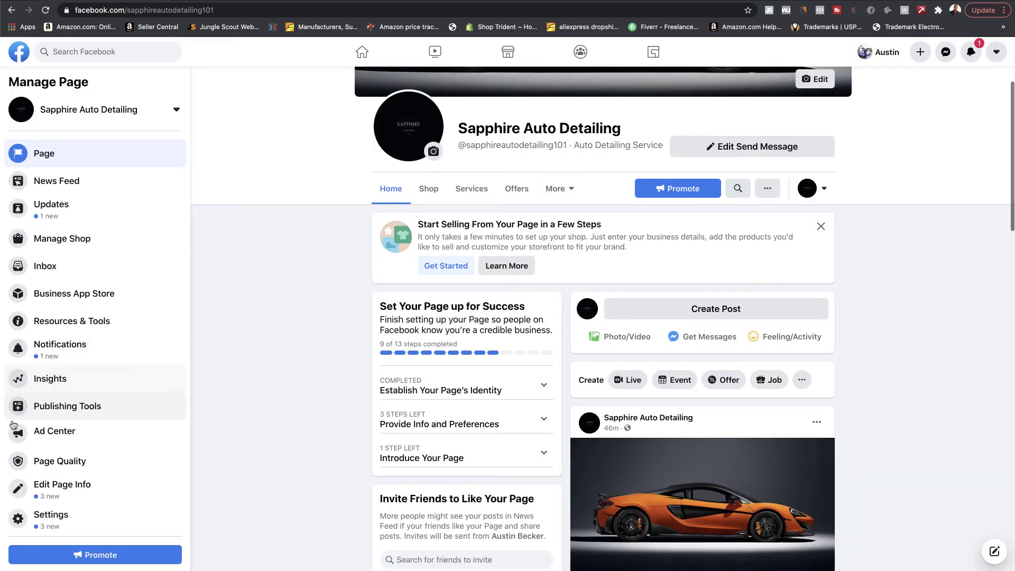
Step: Check the published and scheduled posts in Publishing Tools and return to the Page's cover area
left_click(81, 410)
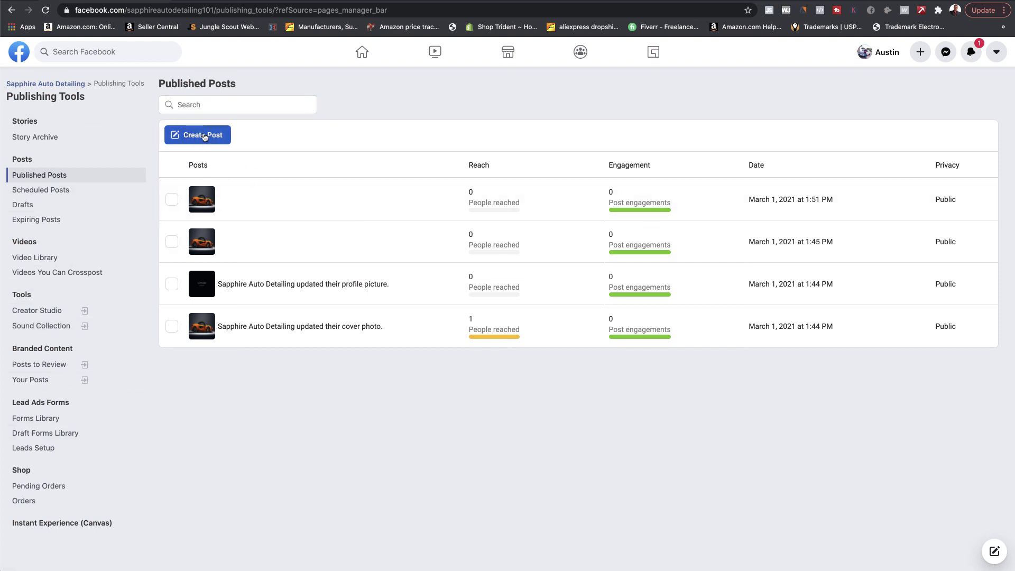
left_click(40, 191)
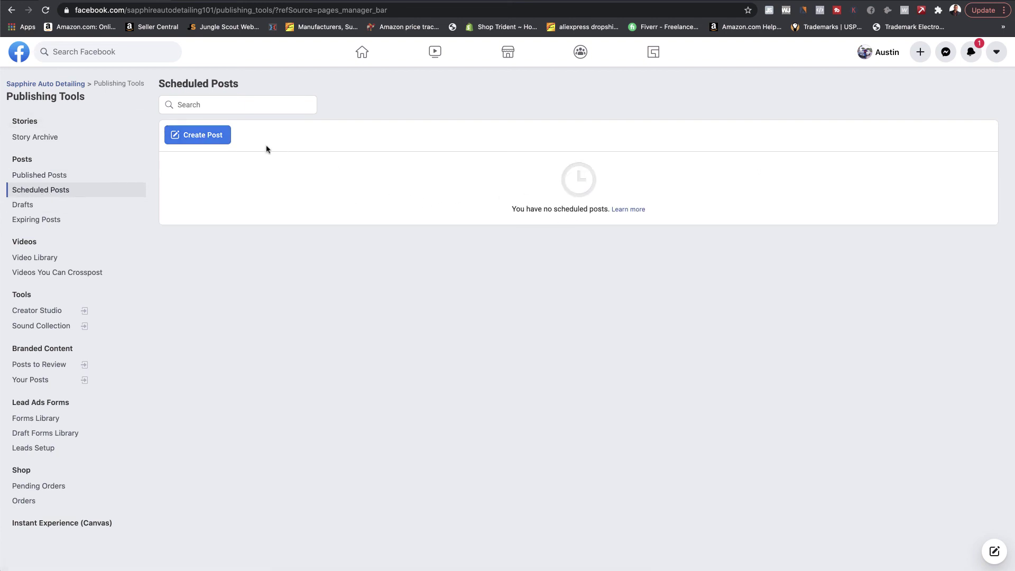
left_click(11, 10)
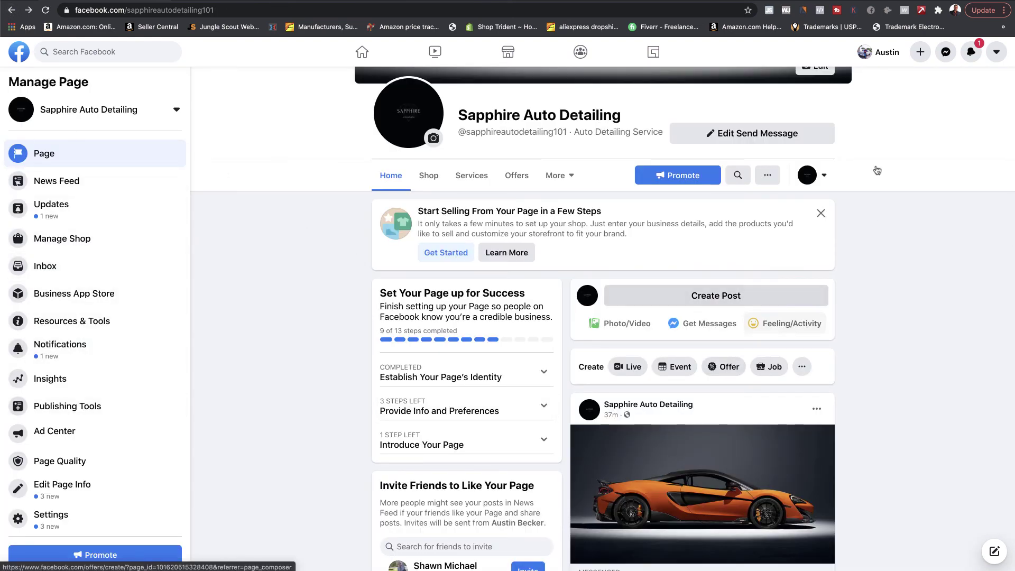
scroll(763, 195, "up", 3)
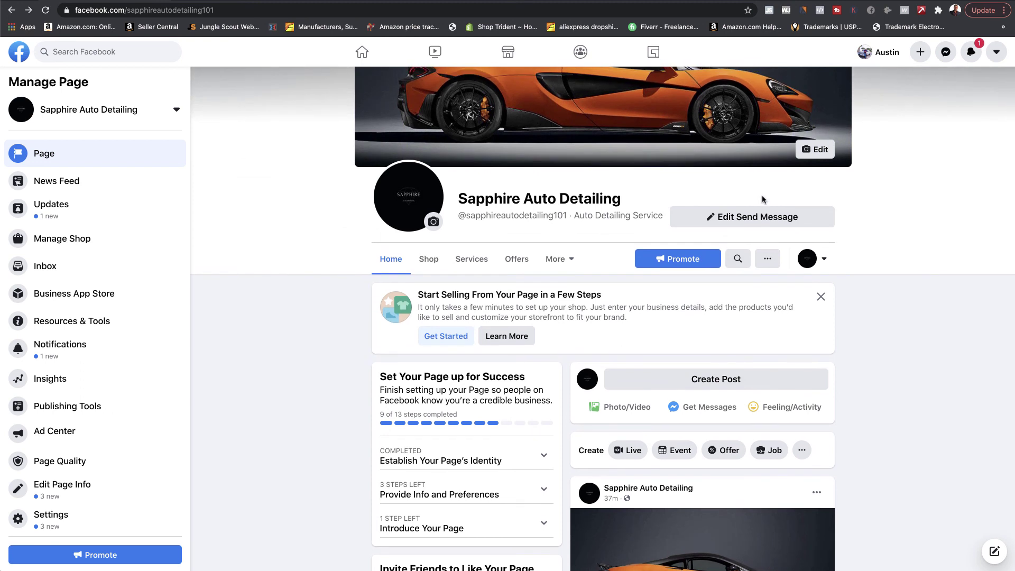
scroll(763, 200, "up", 3)
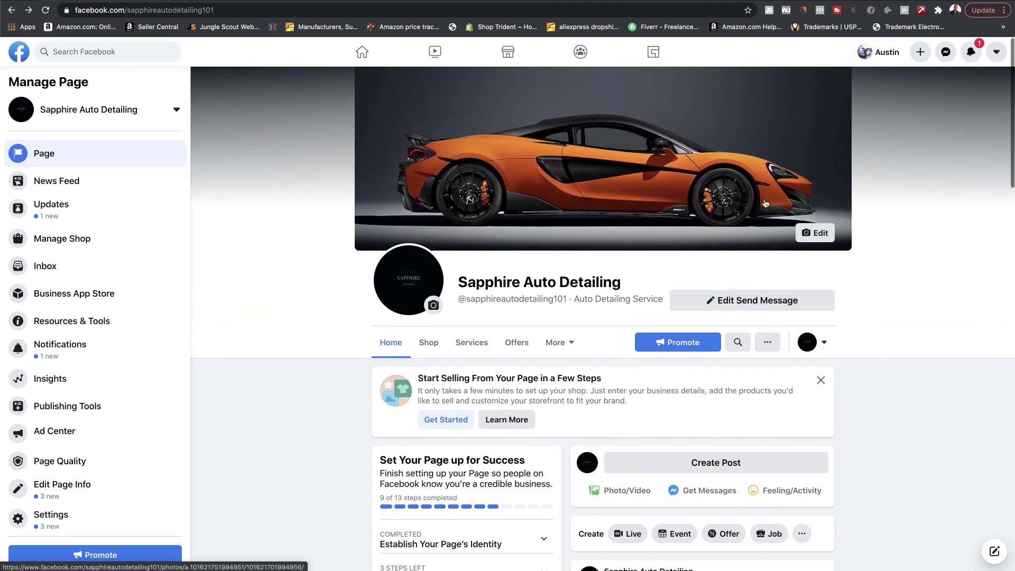